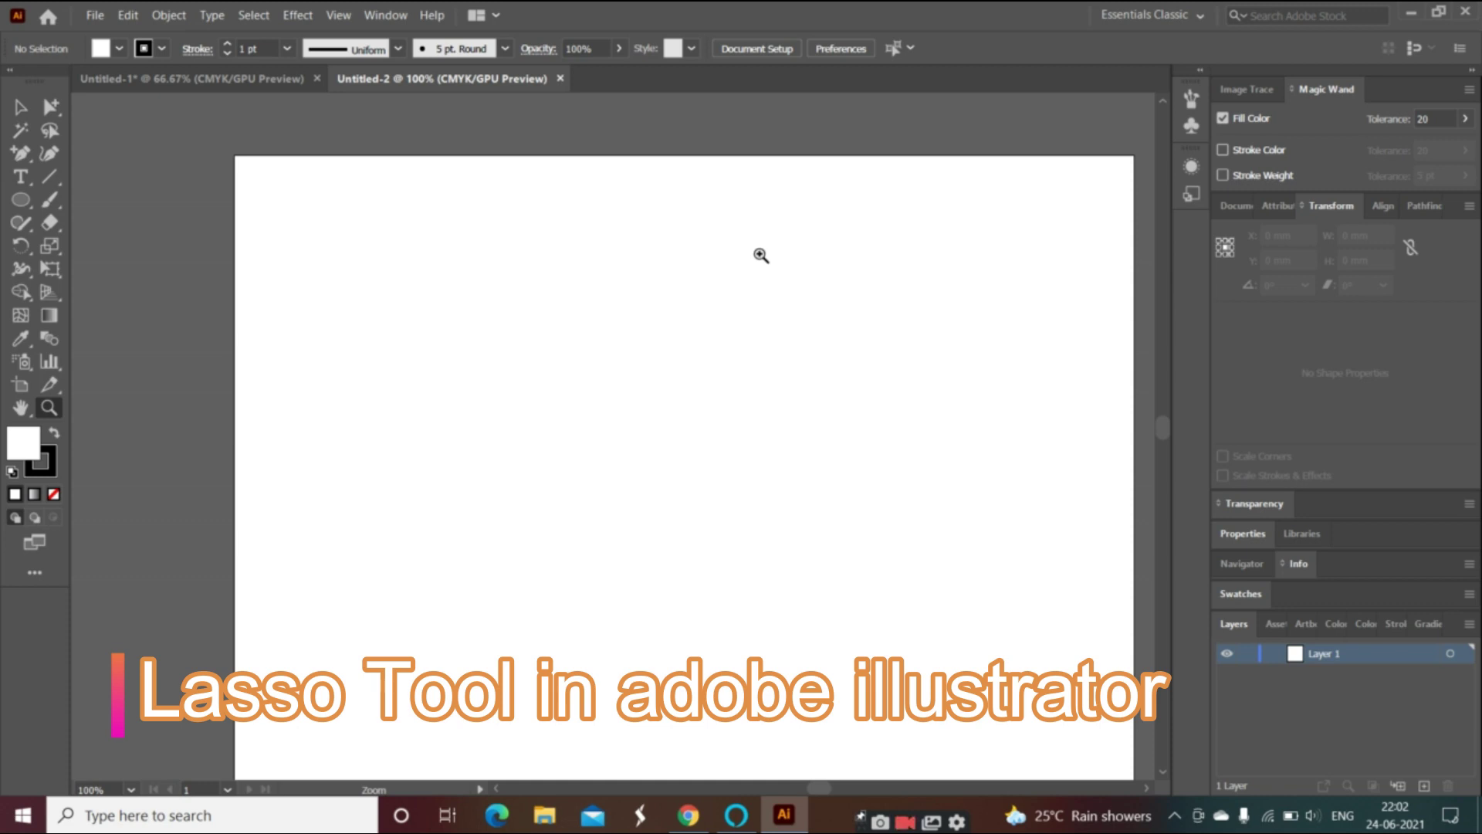
# - Open the shape tools flyout from the Ellipse tool in the toolbar
pyautogui.click(52, 139)
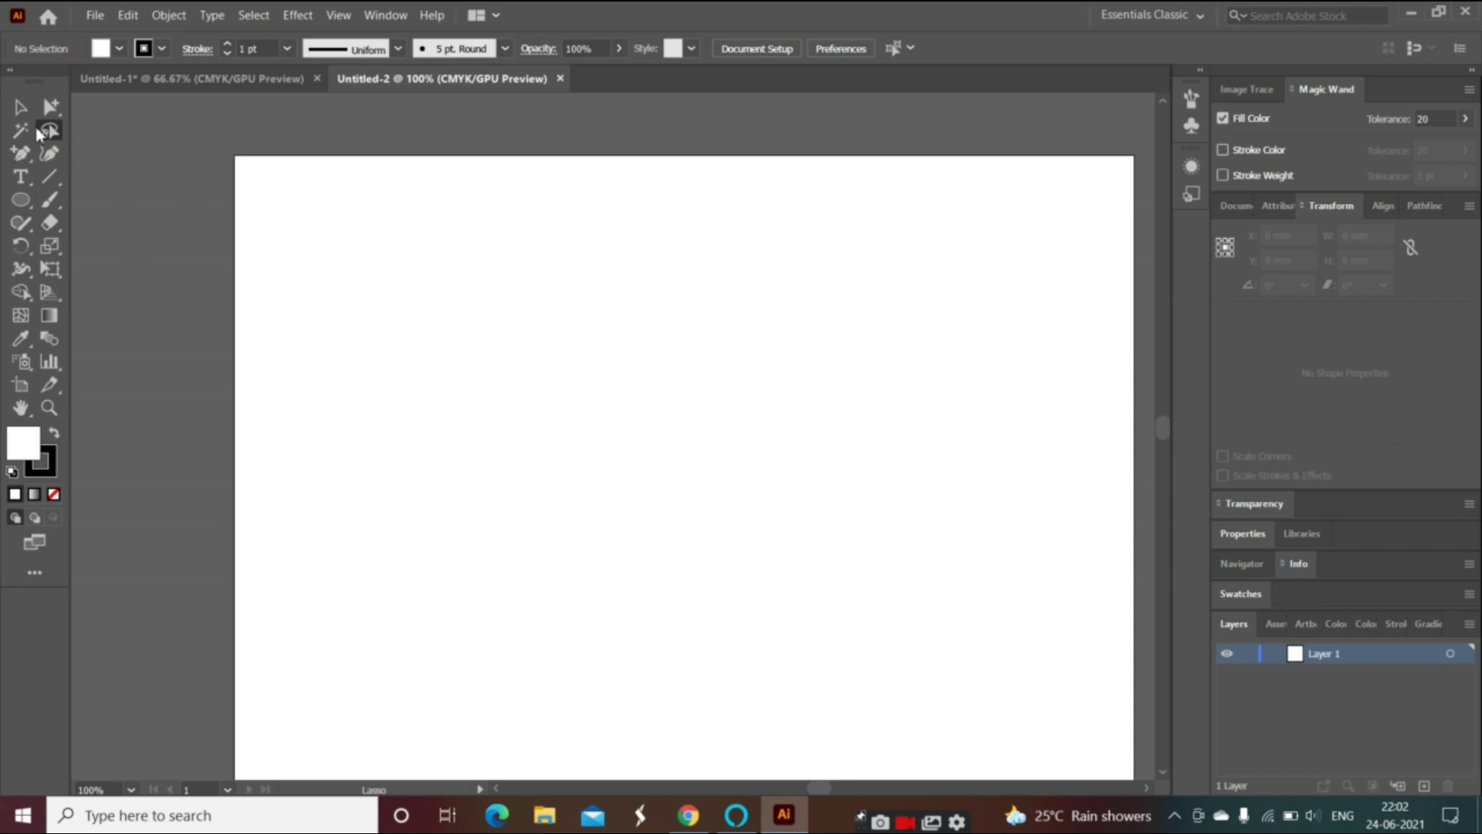
pyautogui.click(25, 207)
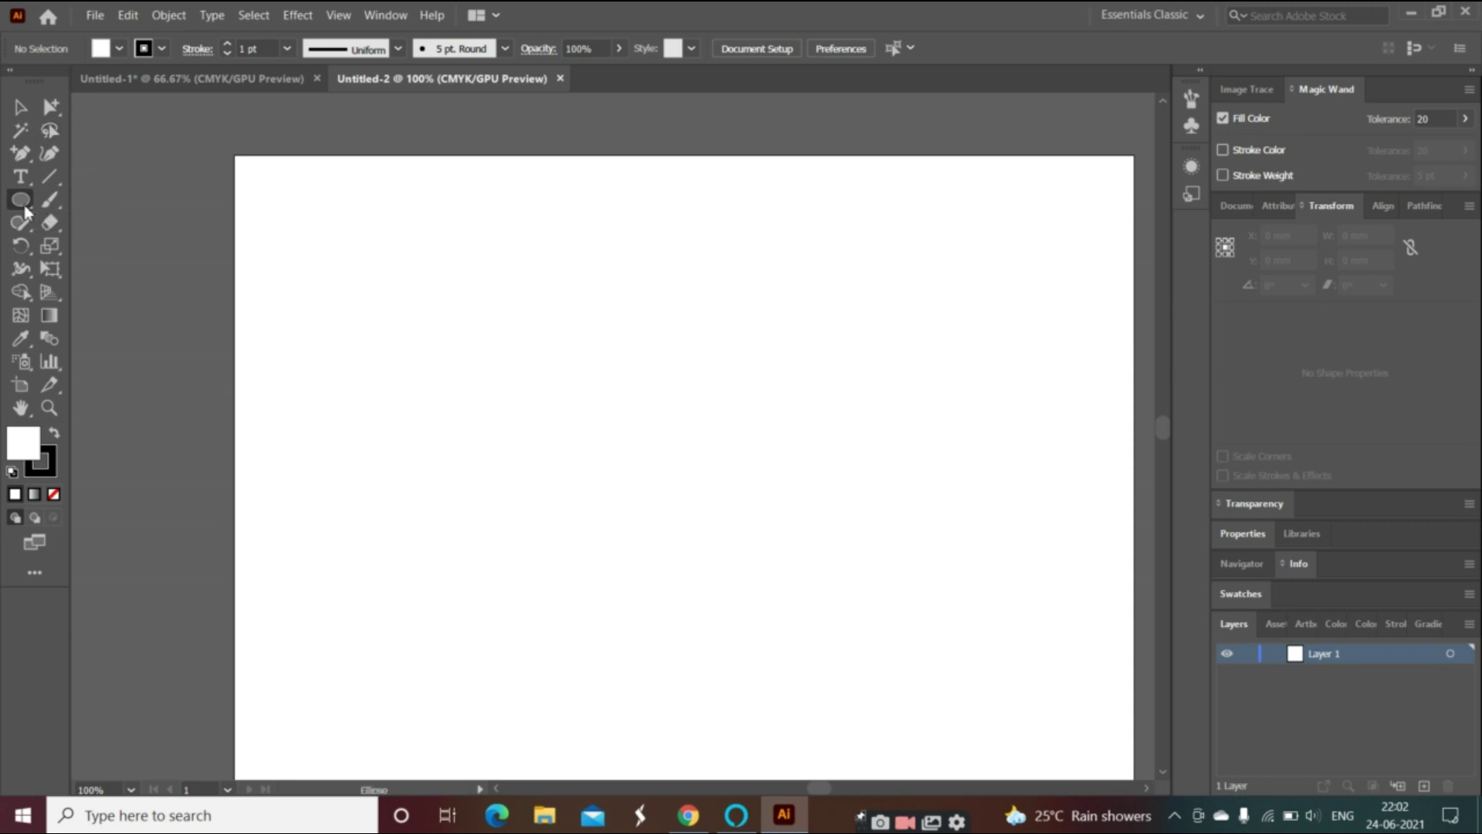
pyautogui.click(24, 209)
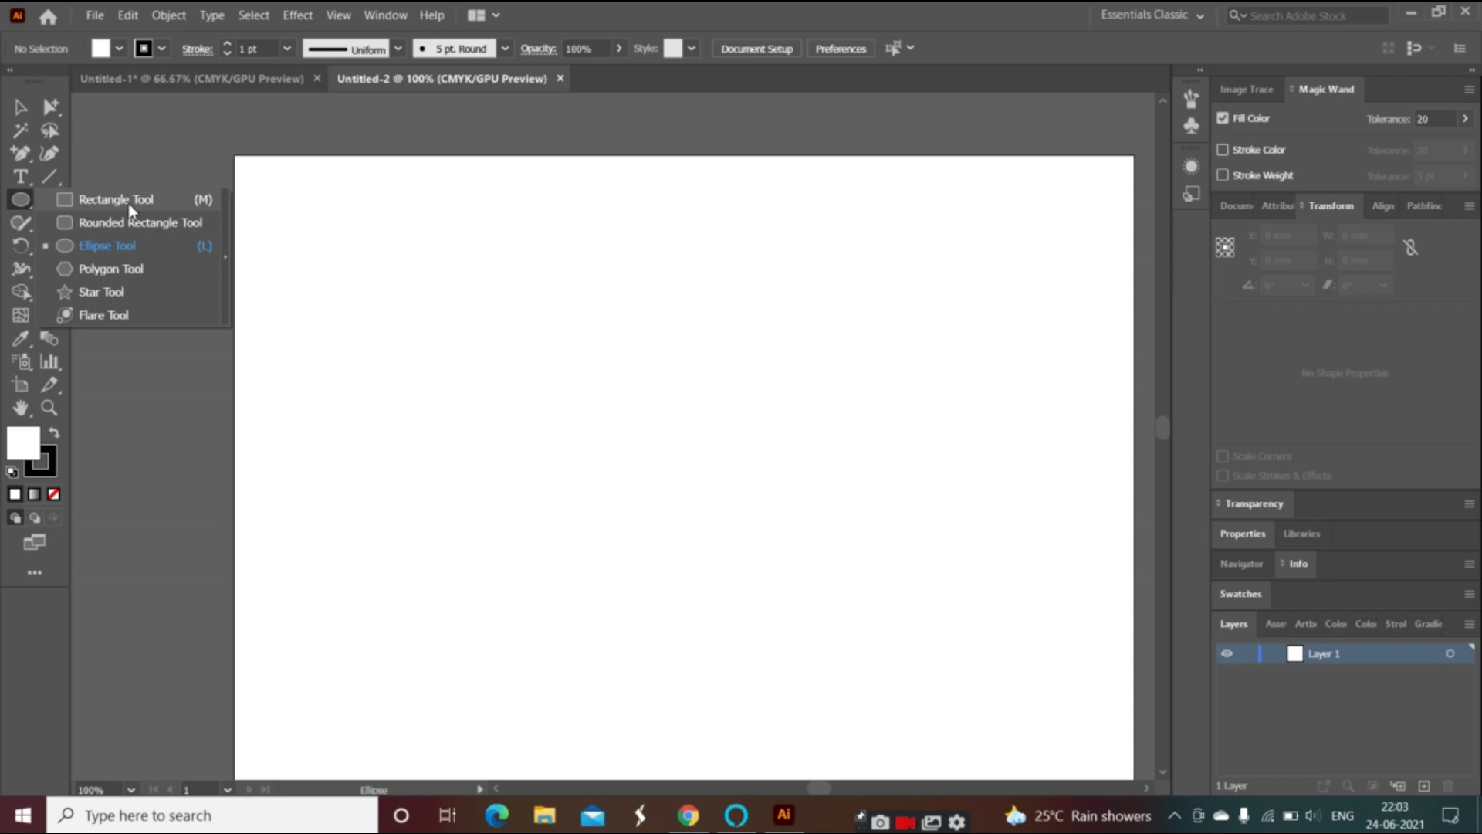
# - Draw a black-outlined, unfilled rectangle with the Rectangle tool and deselect it
pyautogui.click(115, 200)
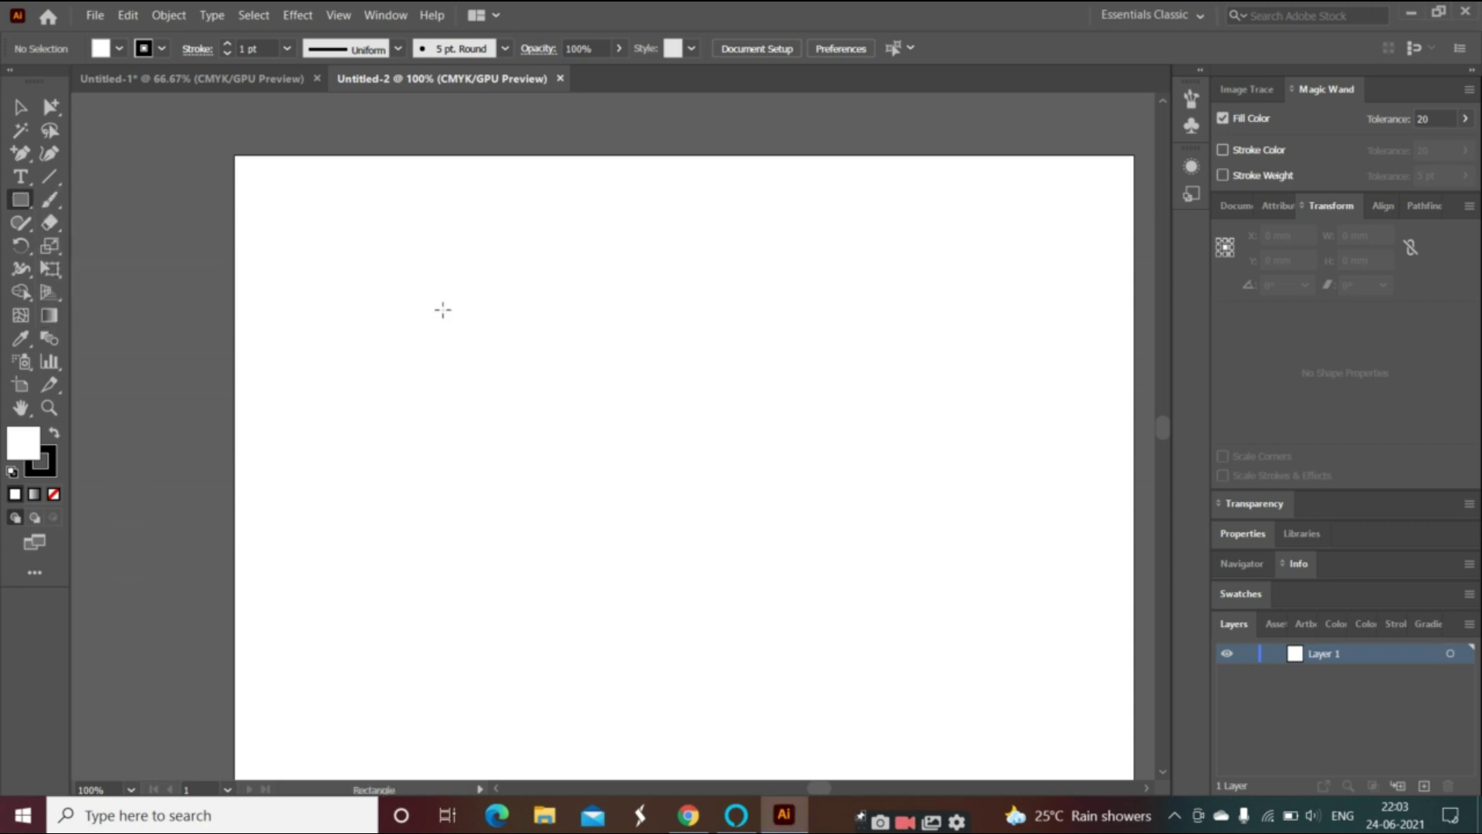
pyautogui.moveTo(436, 286); pyautogui.dragTo(840, 590)
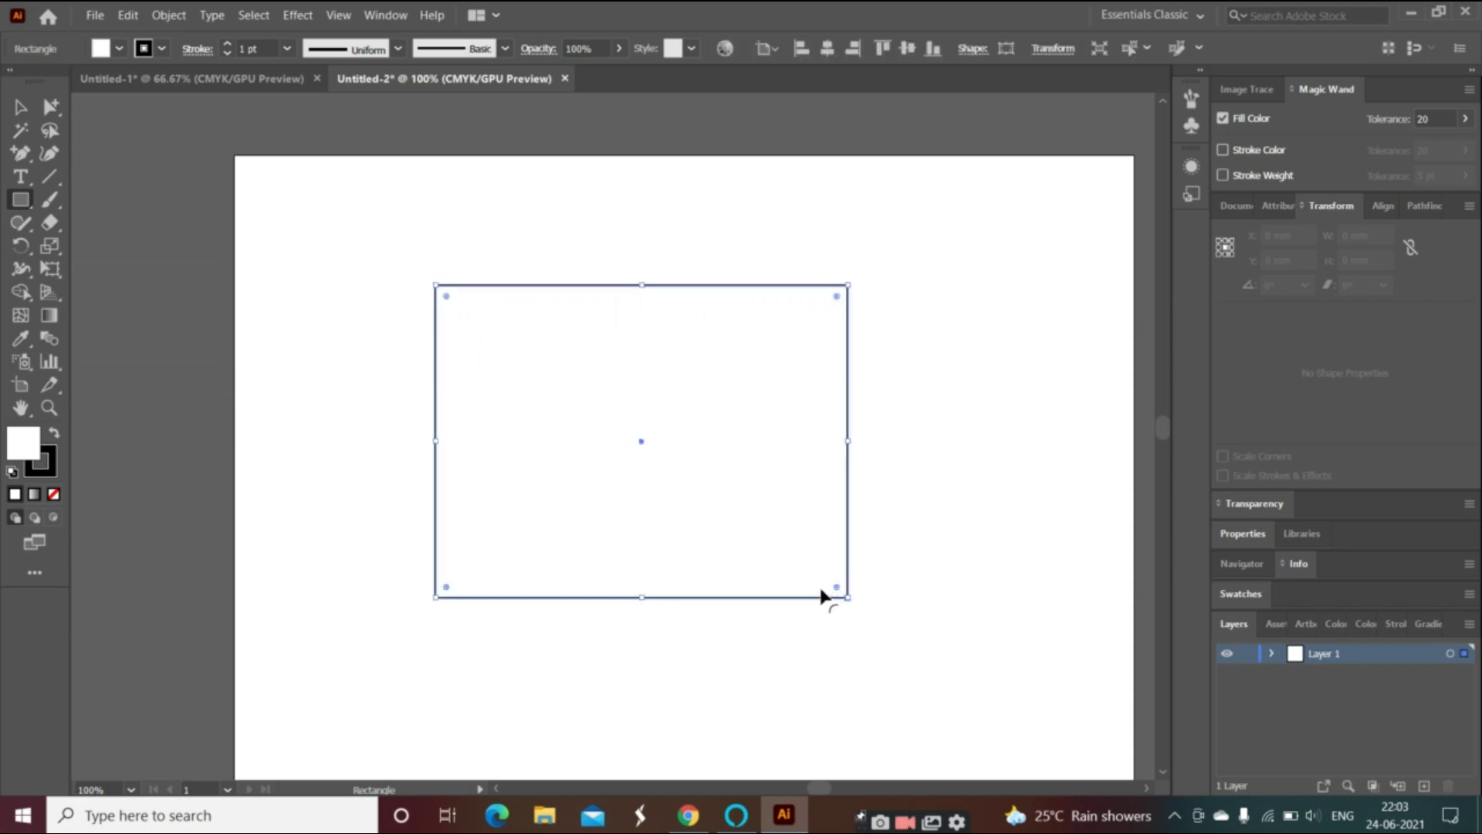
pyautogui.click(20, 110)
pyautogui.click(297, 185)
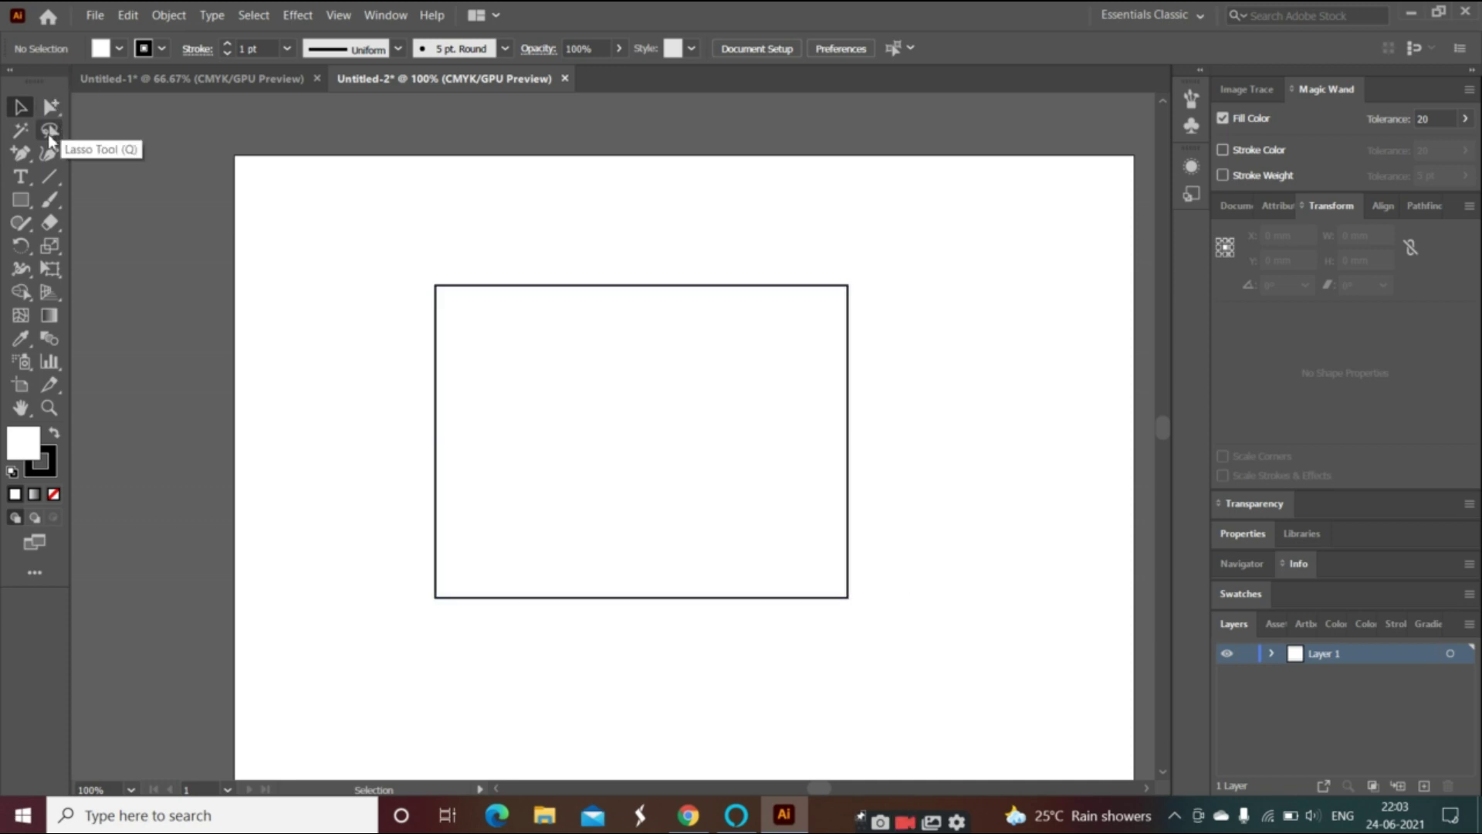
# - Convert the rectangle's top-left anchor to smooth so its top and left edges curve
pyautogui.press('q')
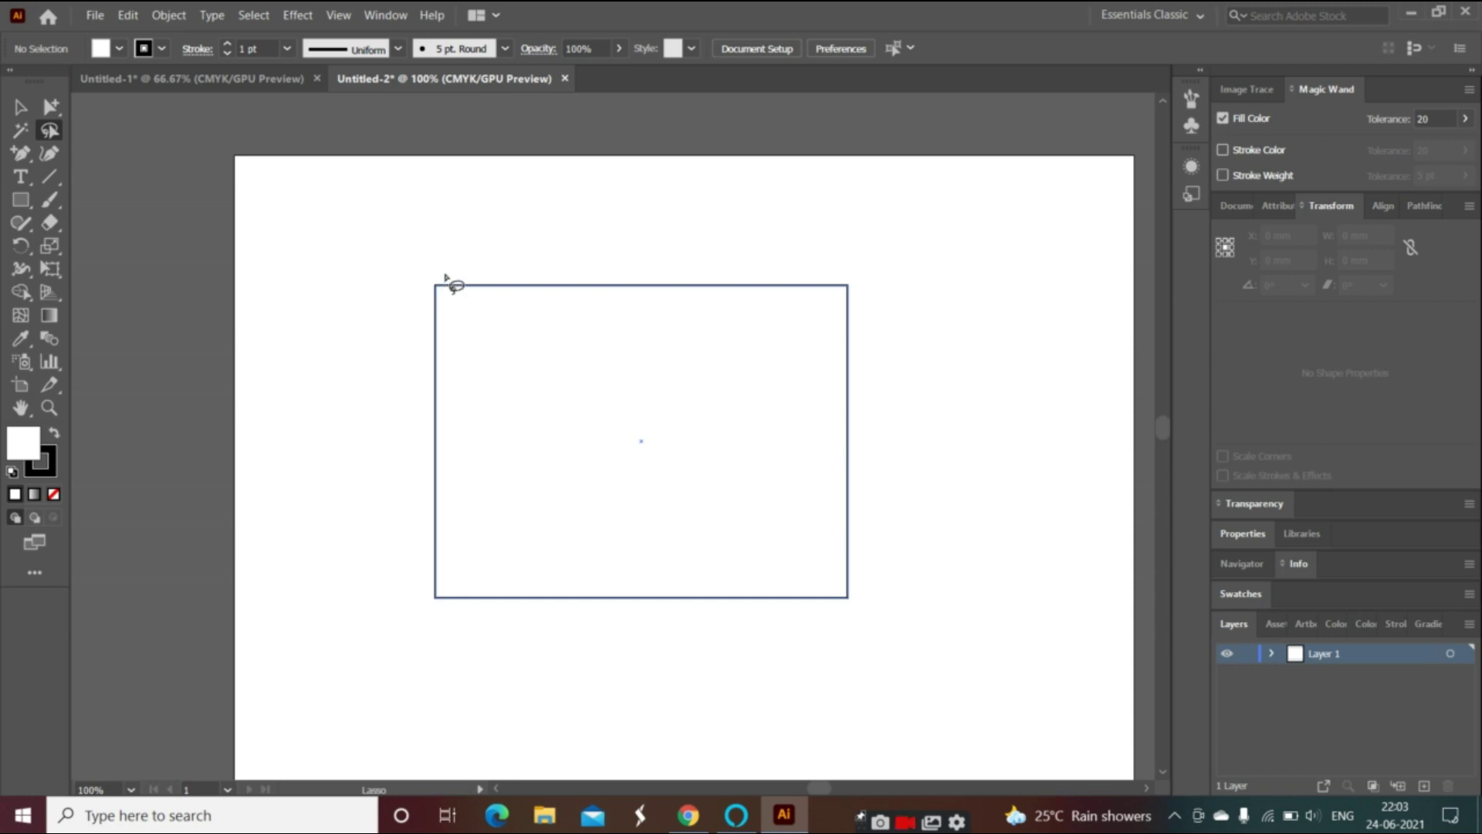
pyautogui.moveTo(446, 276)
pyautogui.mouseDown()
pyautogui.moveTo(478, 275)
pyautogui.moveTo(440, 283)
pyautogui.mouseUp()
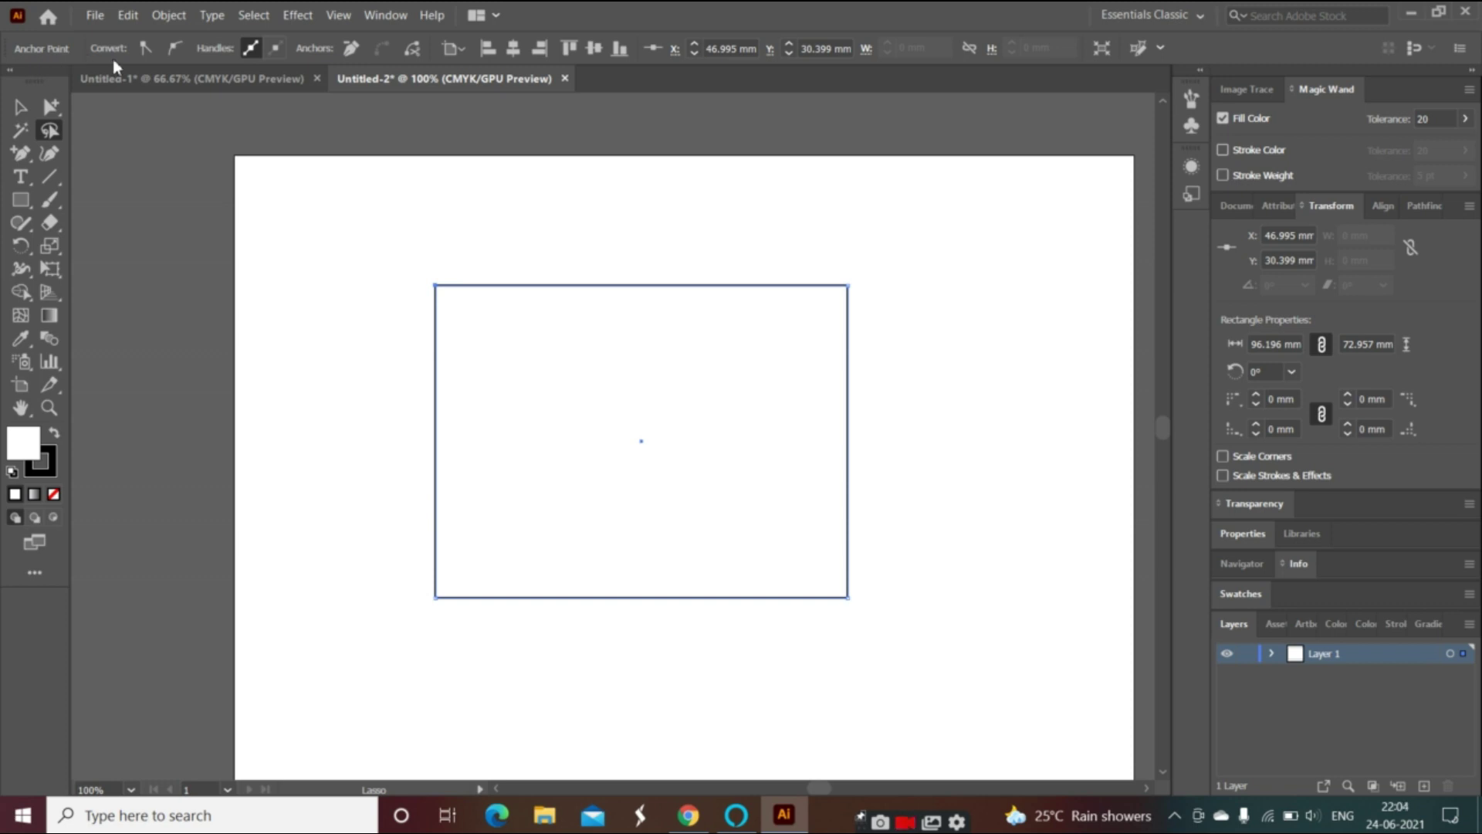
pyautogui.click(168, 54)
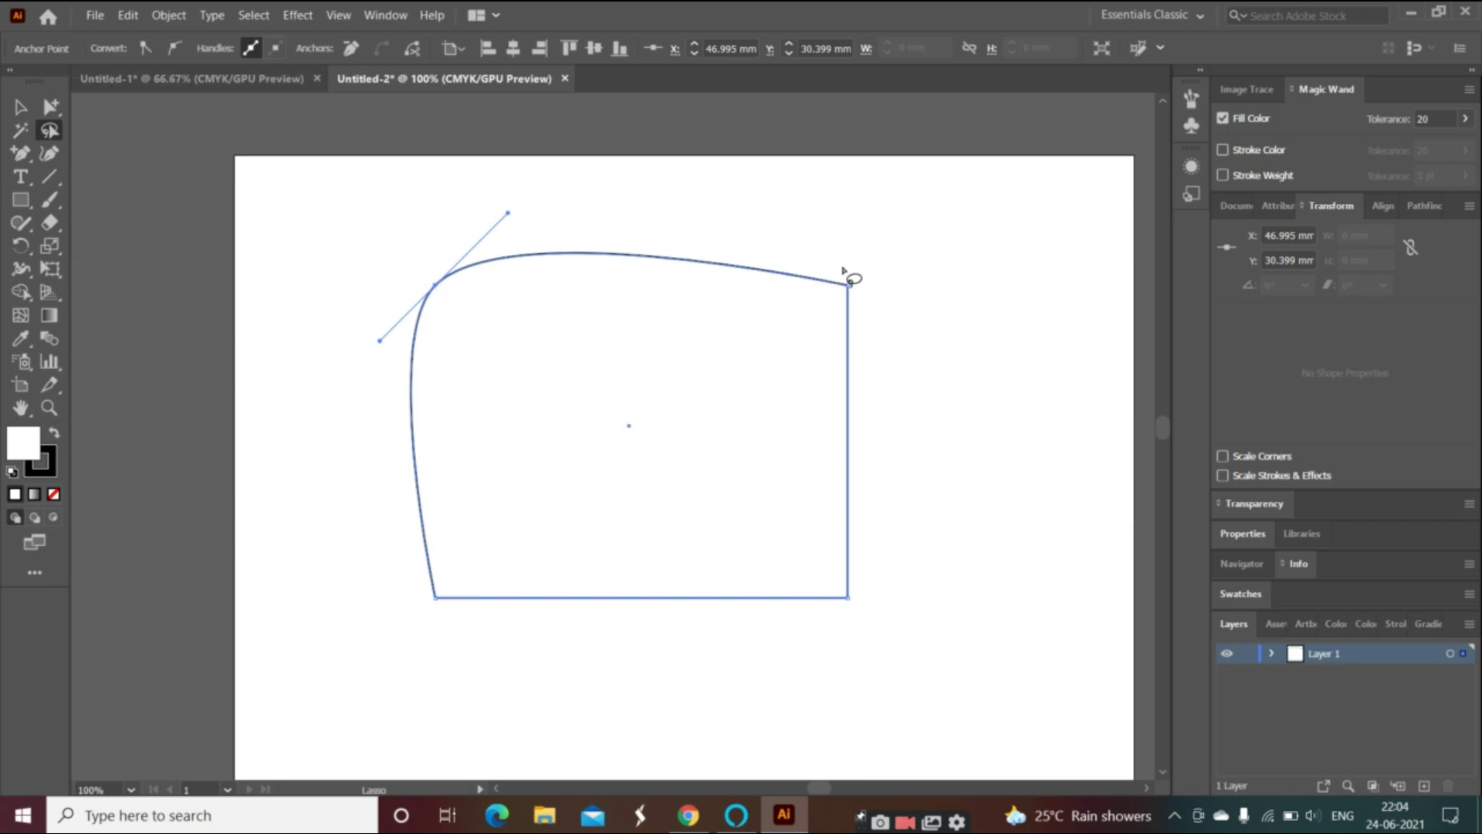
pyautogui.moveTo(843, 268); pyautogui.dragTo(847, 276)
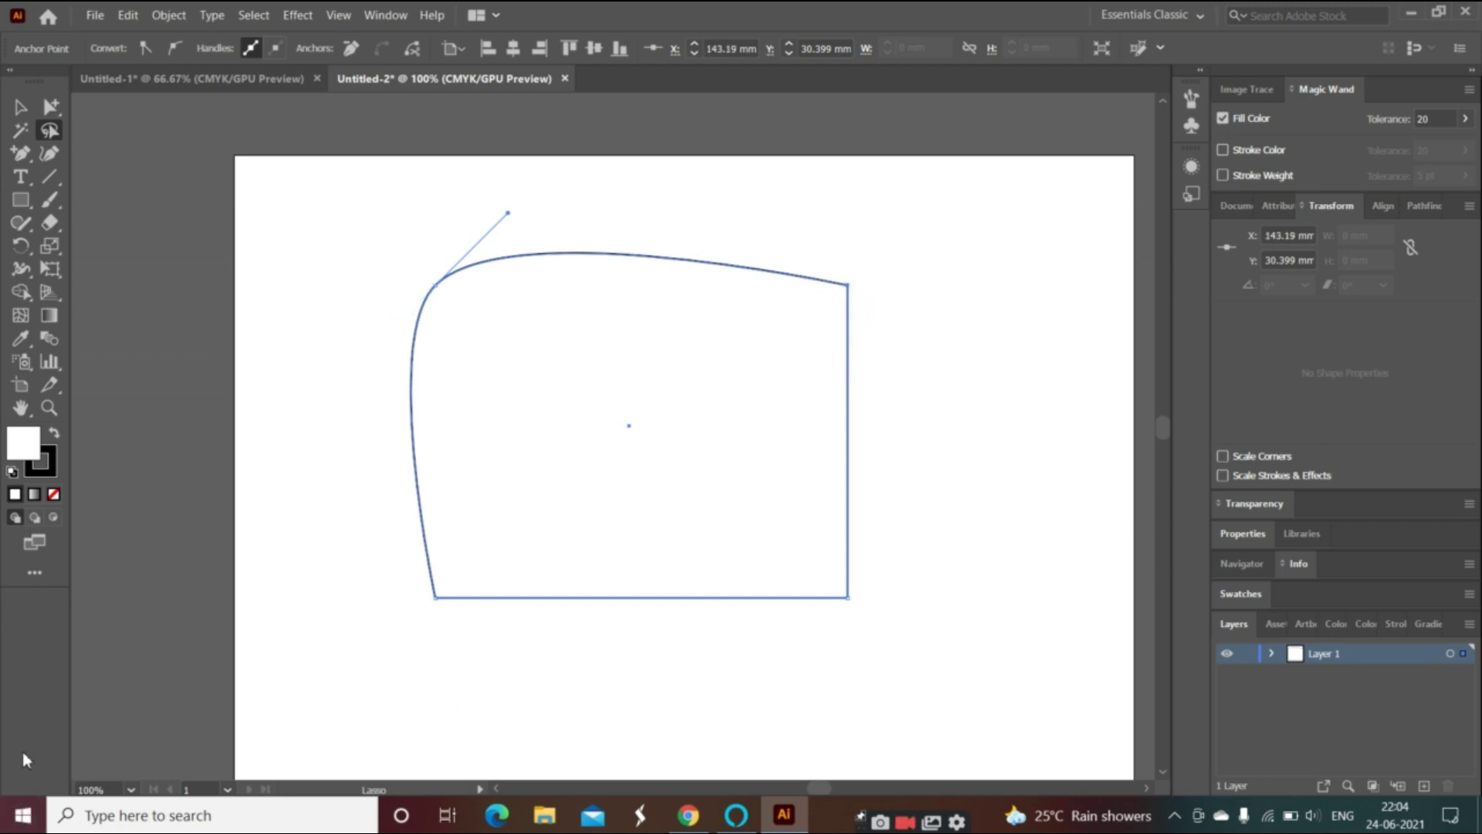
# - Zoom to 300%, select the bottom-right corner anchor, then zoom back out to 50%
pyautogui.click(132, 791)
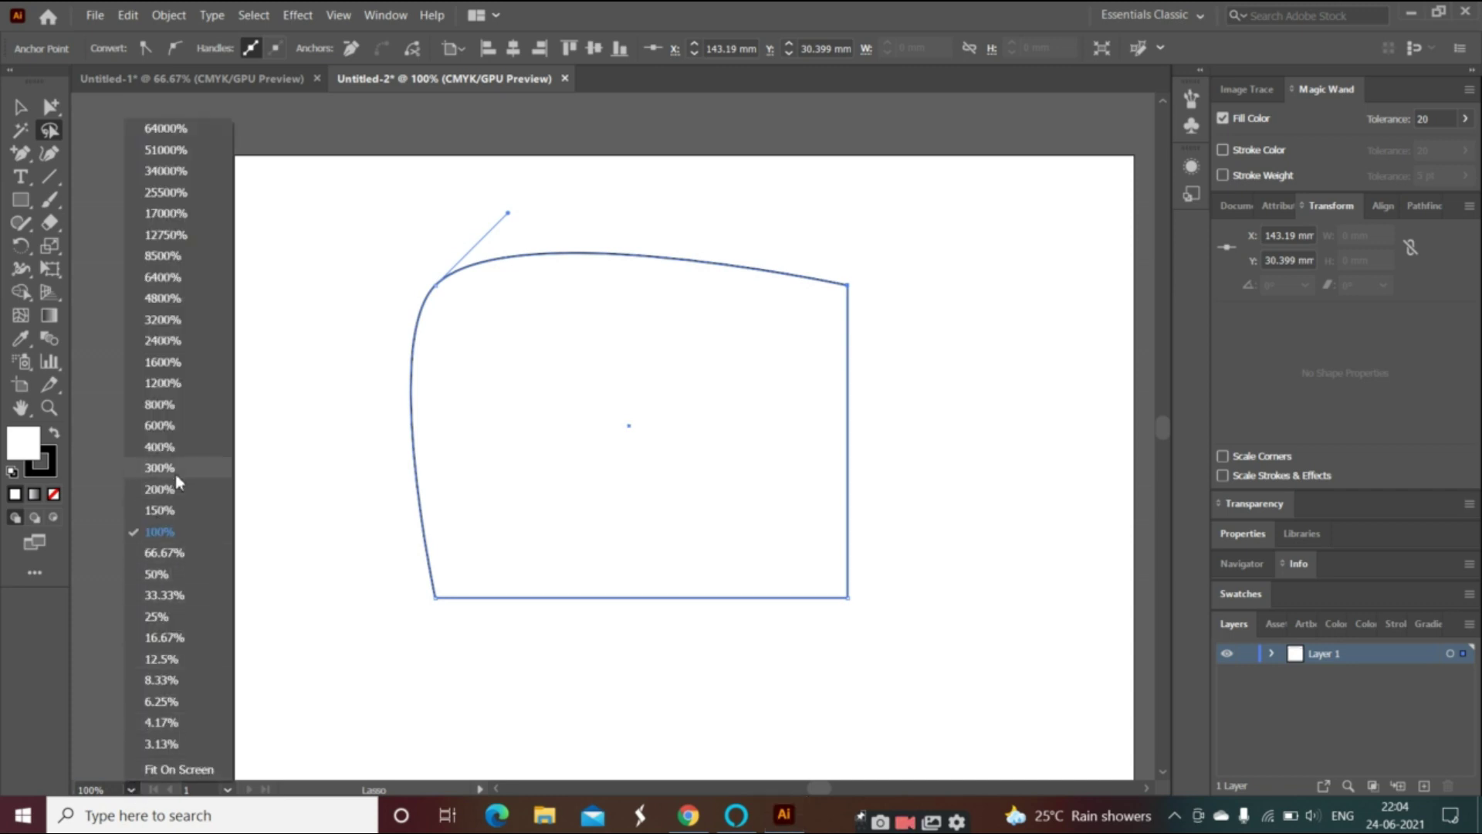
pyautogui.click(173, 469)
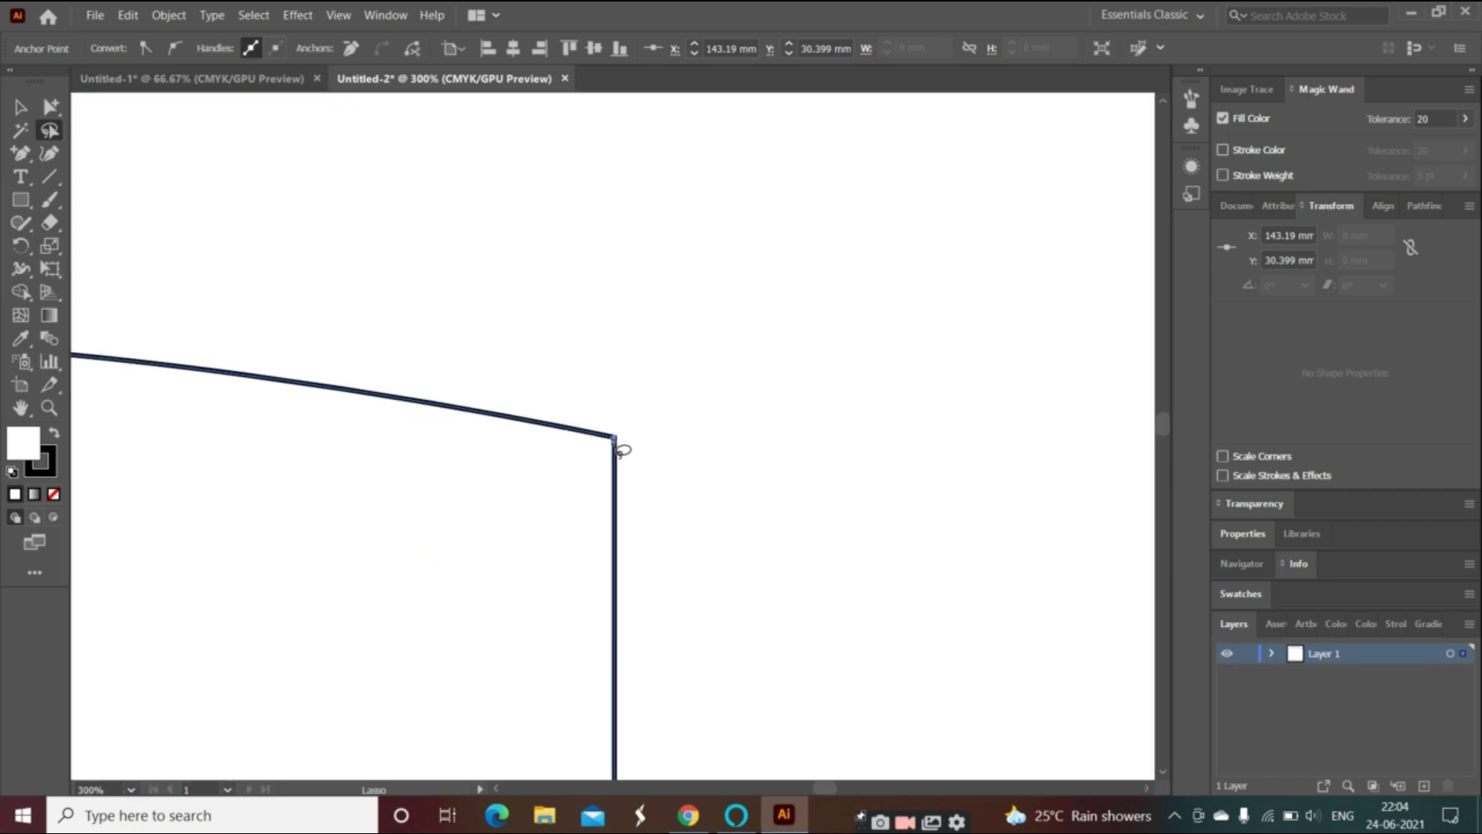
pyautogui.scroll(-2, 401, 594)
pyautogui.scroll(-3, 397, 591)
pyautogui.scroll(-2, 392, 583)
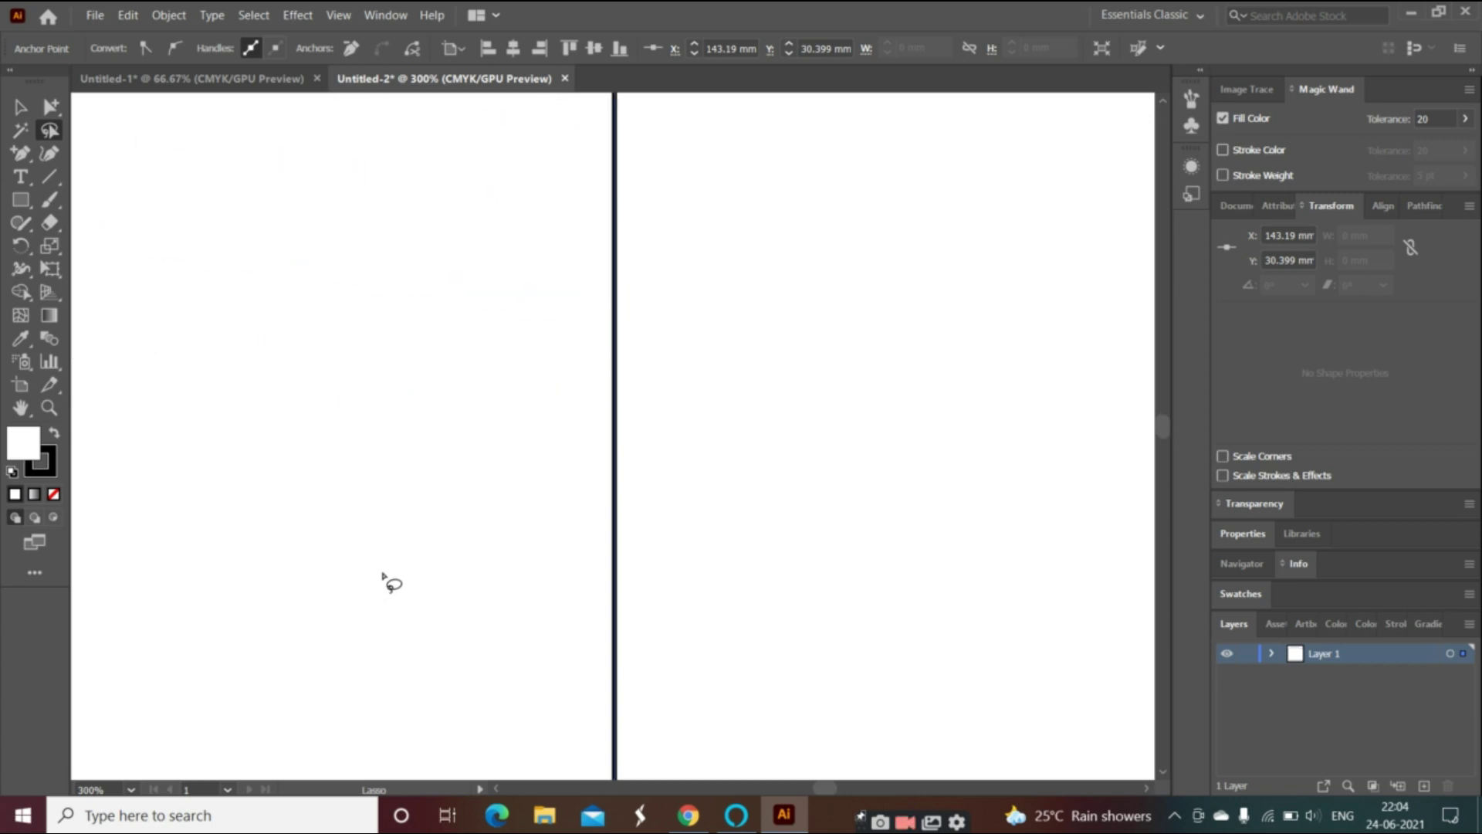
pyautogui.scroll(-2, 386, 581)
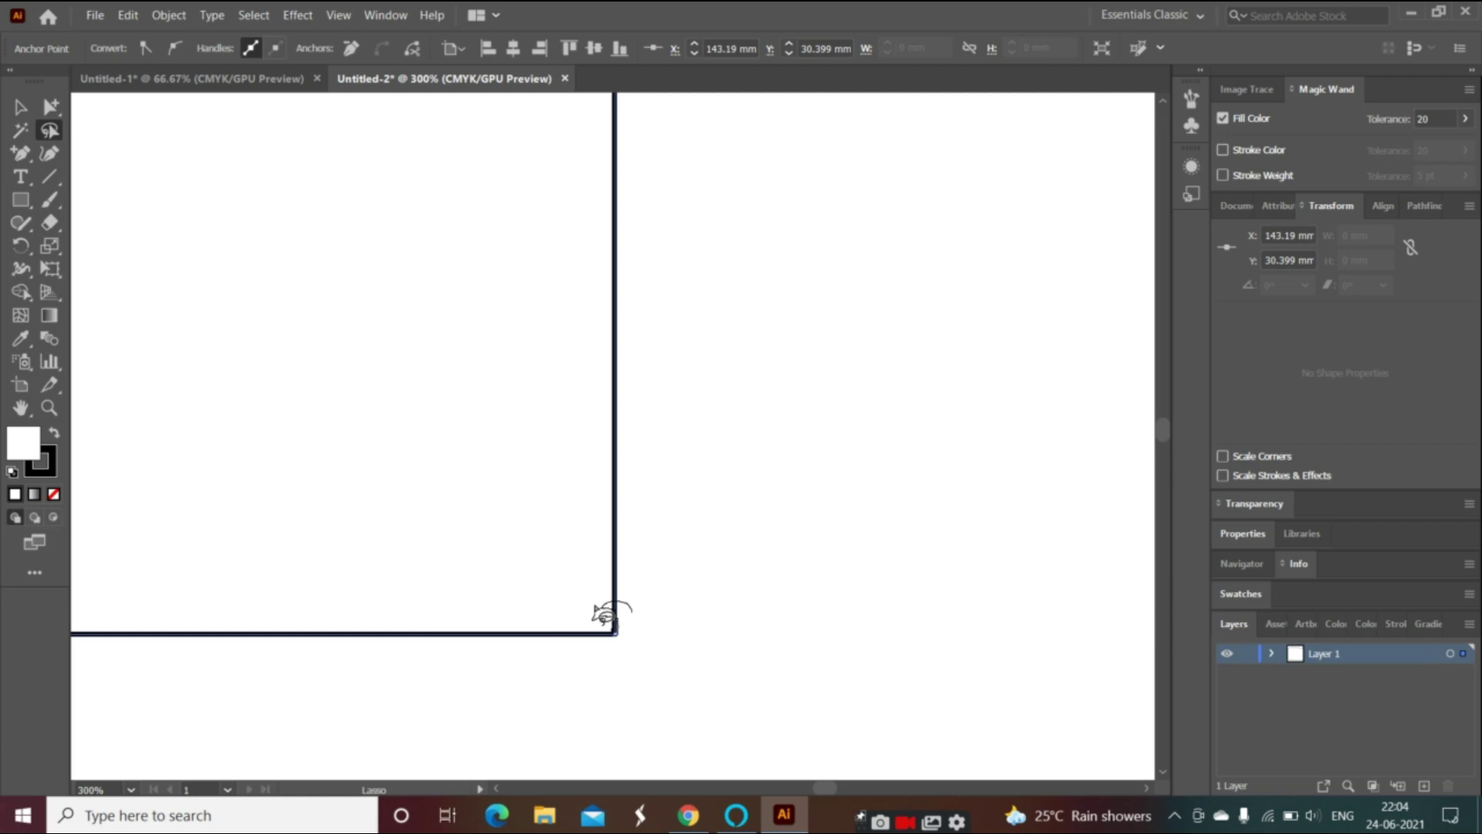
pyautogui.moveTo(604, 614); pyautogui.dragTo(630, 608)
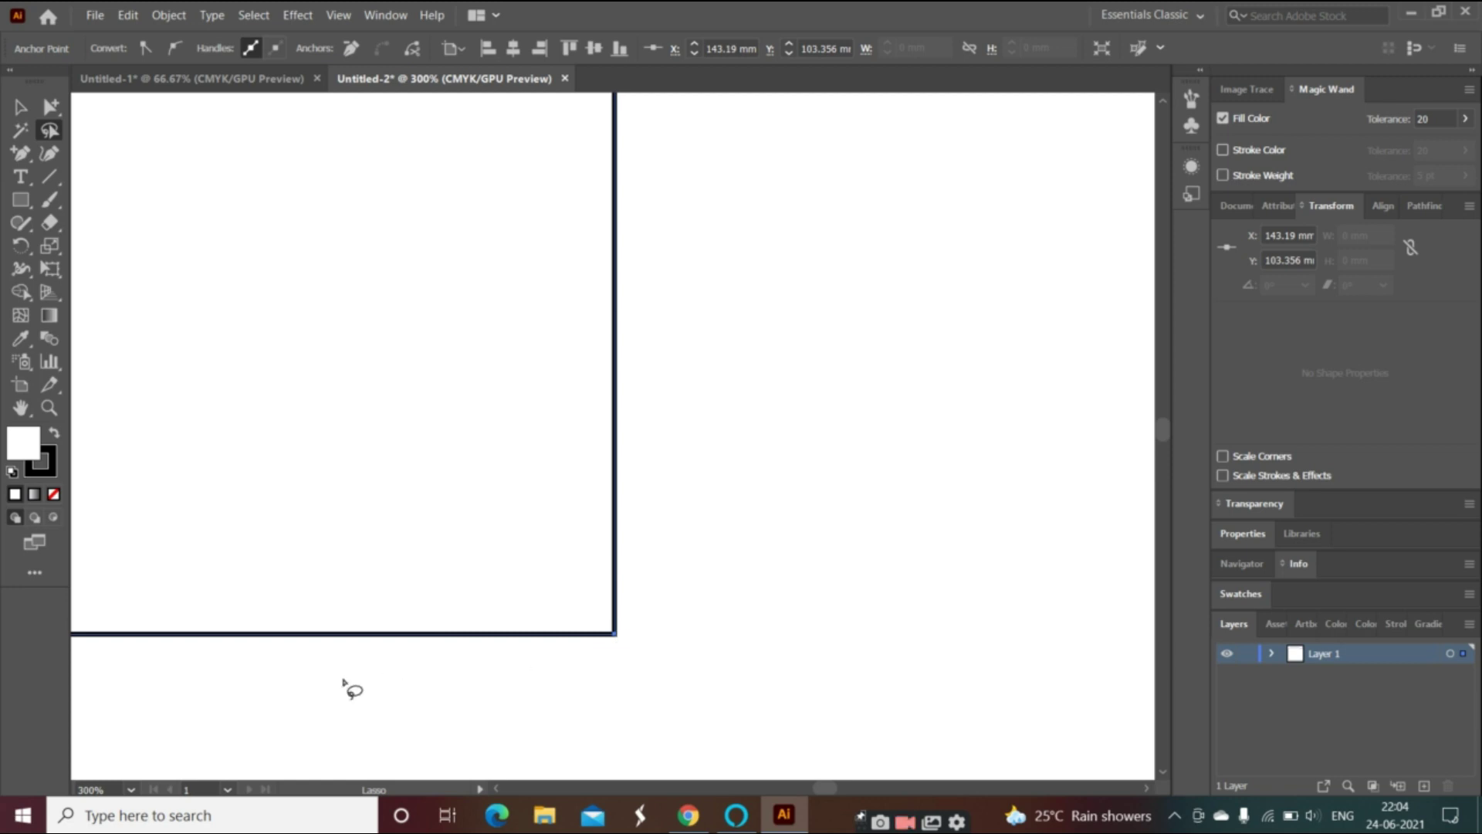
pyautogui.moveTo(831, 793); pyautogui.dragTo(818, 794)
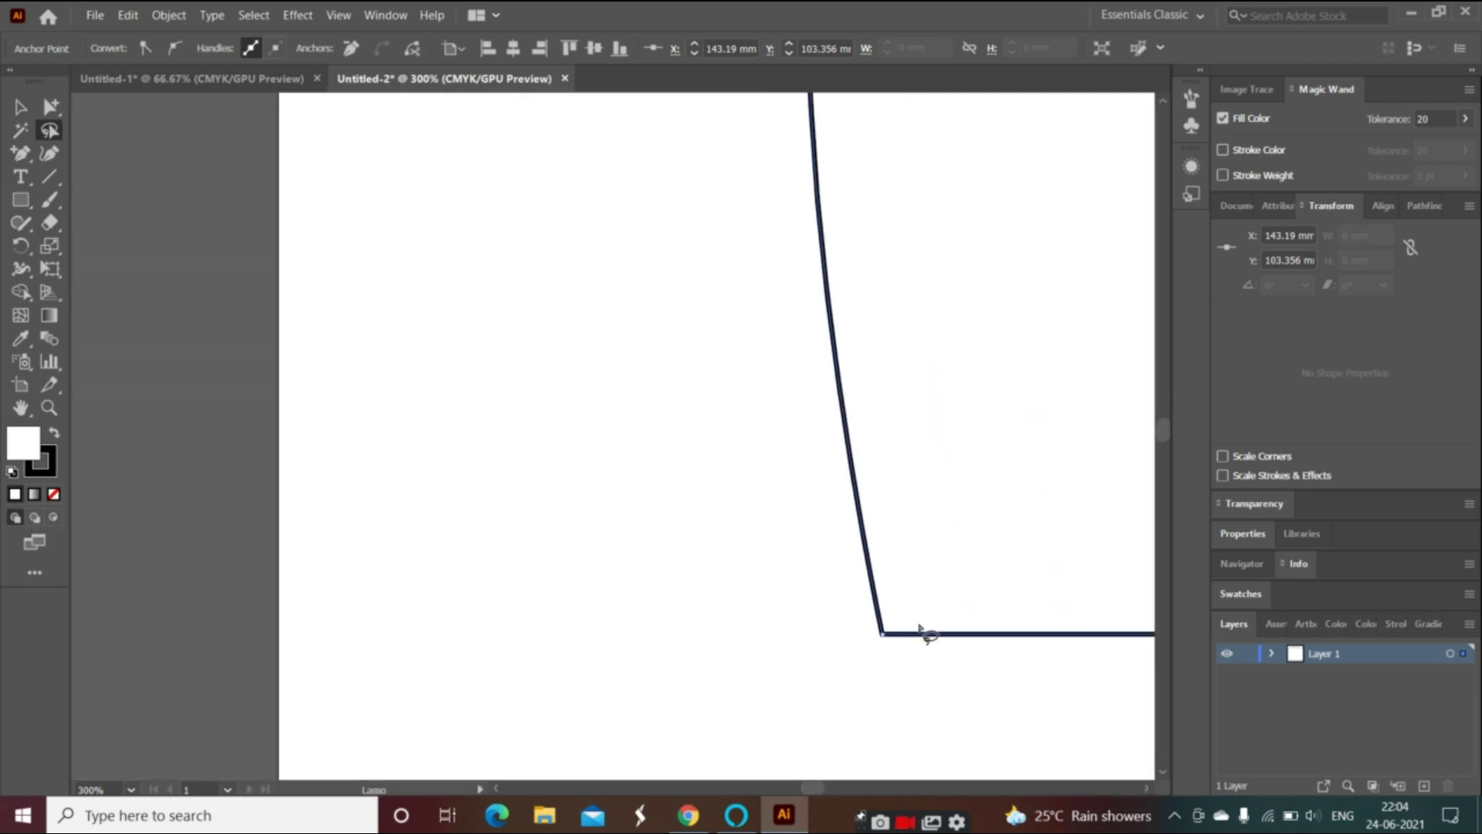
pyautogui.moveTo(933, 613)
pyautogui.mouseDown()
pyautogui.moveTo(917, 615)
pyautogui.moveTo(925, 627)
pyautogui.mouseUp()
pyautogui.moveTo(823, 783); pyautogui.dragTo(833, 783)
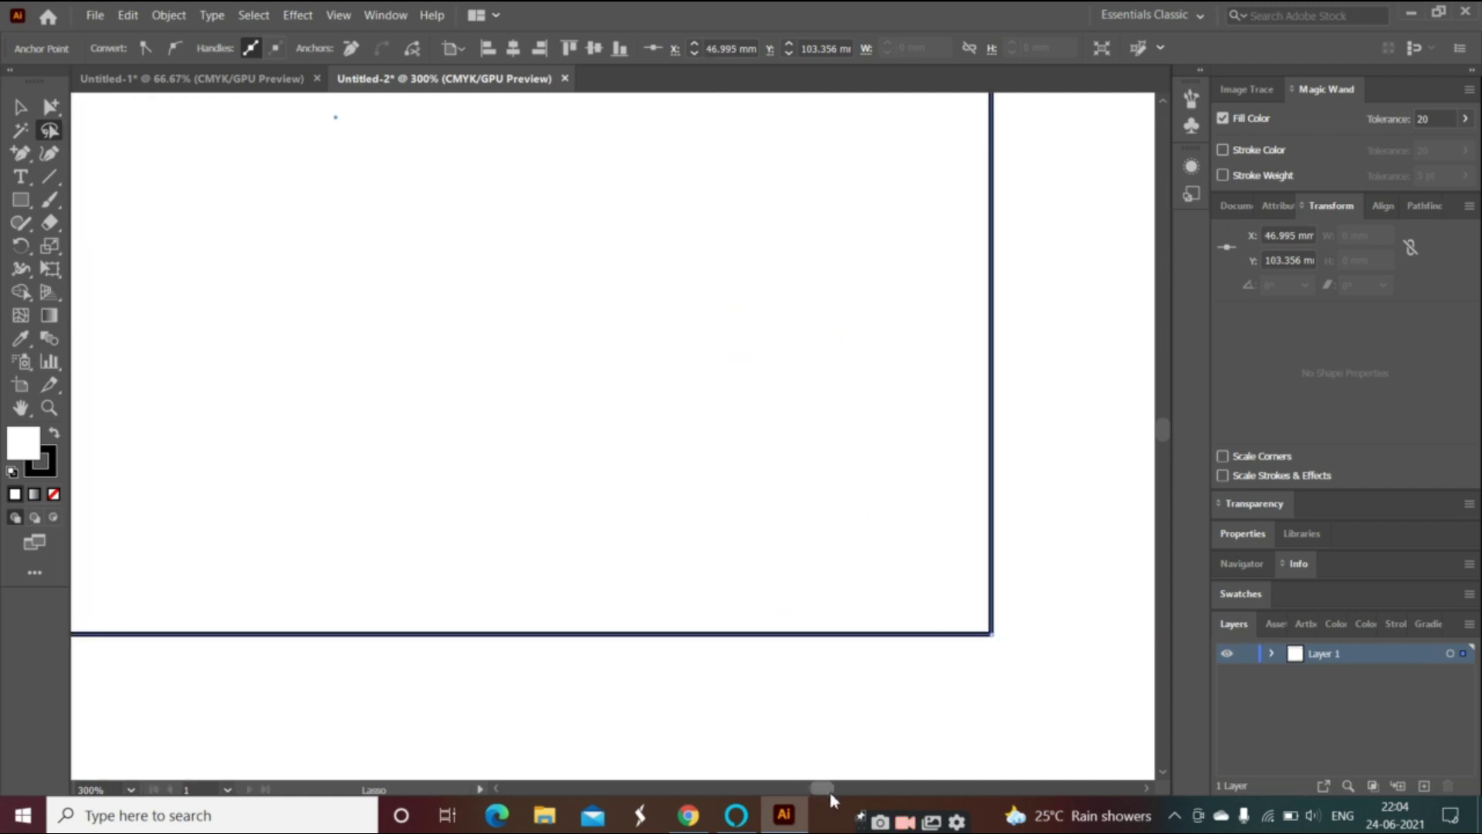
pyautogui.click(130, 789)
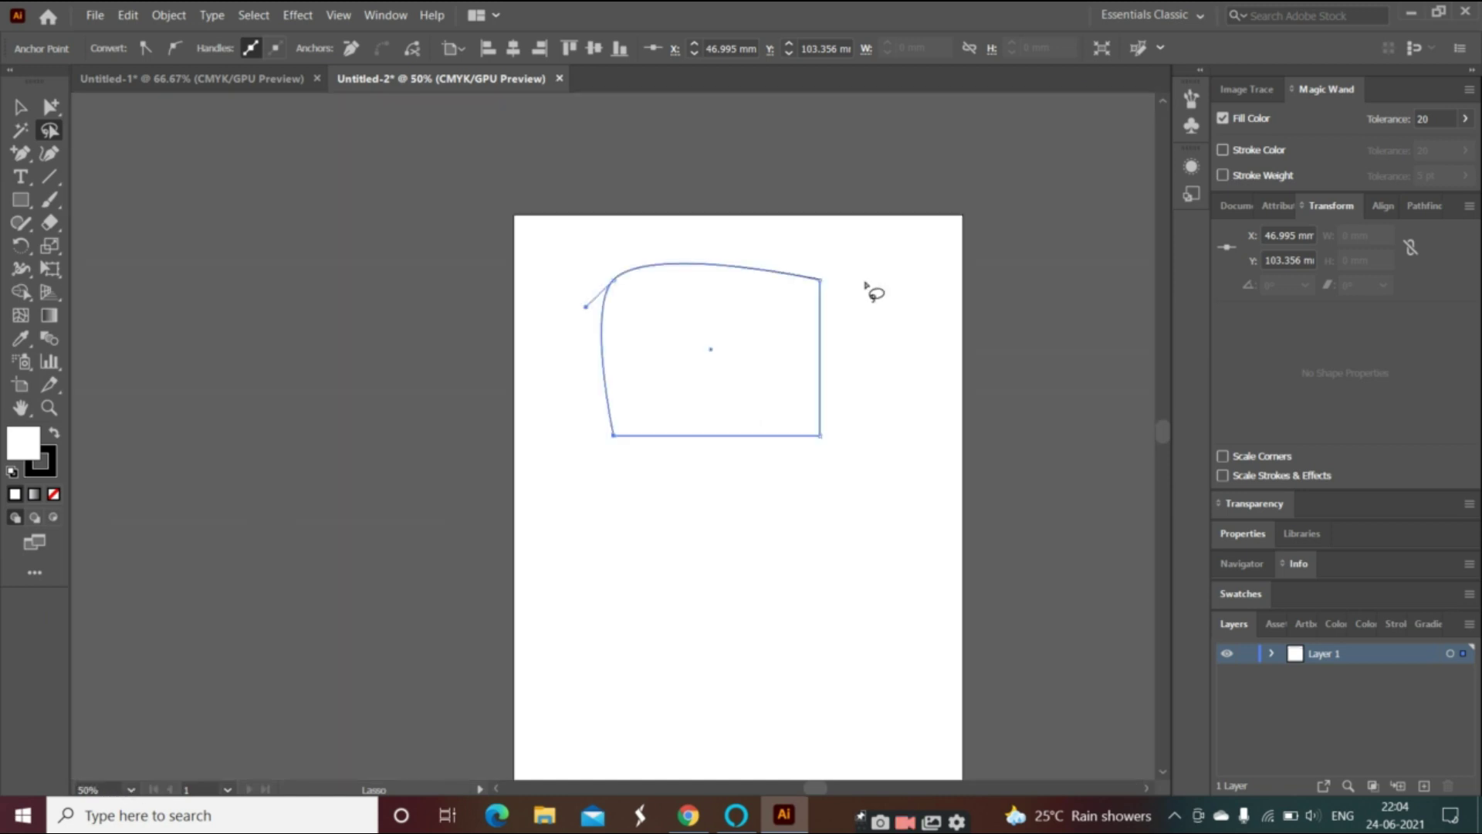
# - Drag the top-right anchor up and outward with Direct Selection to round the side
pyautogui.moveTo(823, 266); pyautogui.dragTo(833, 270)
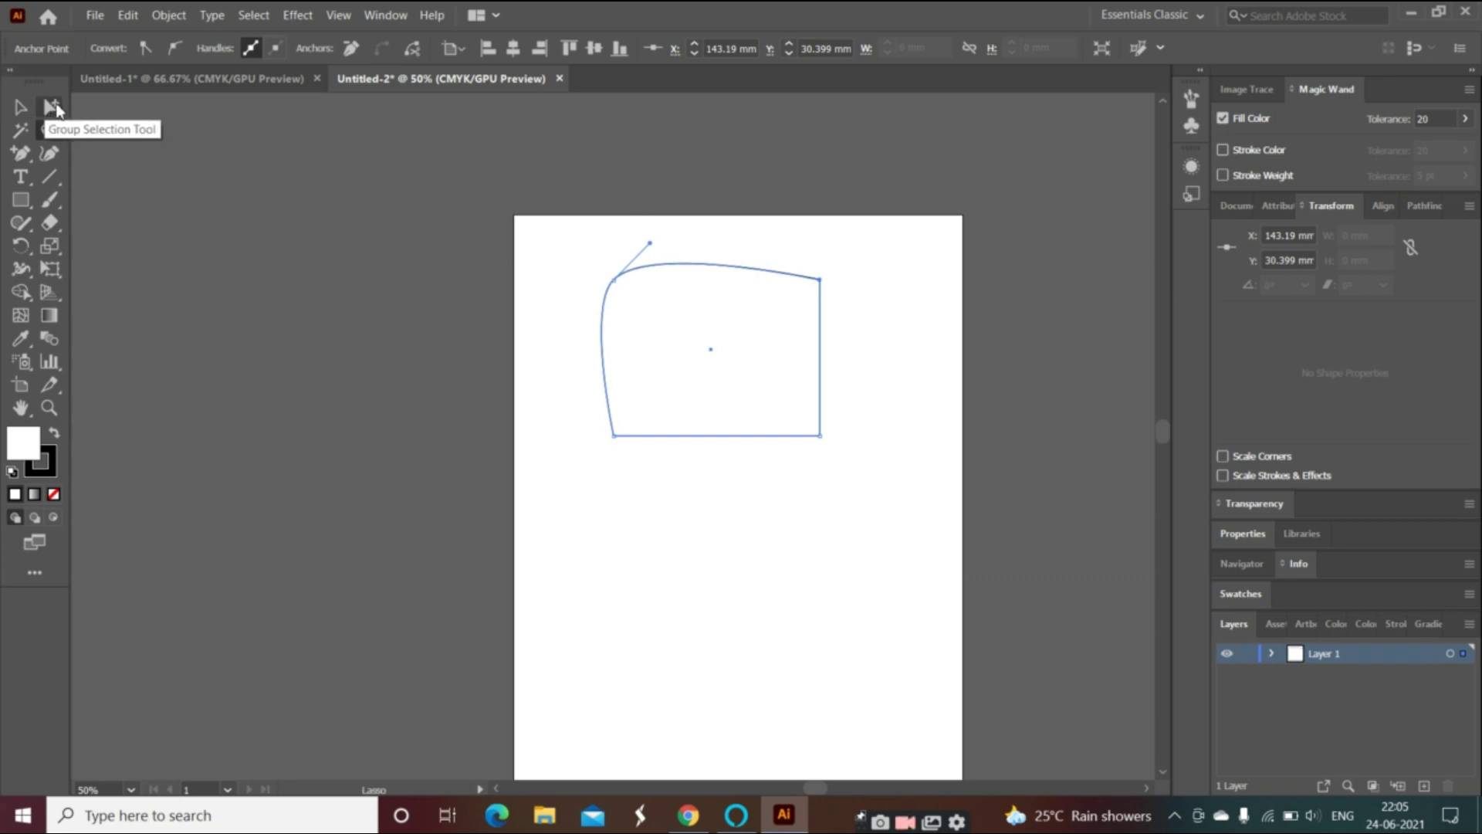
pyautogui.press('a')
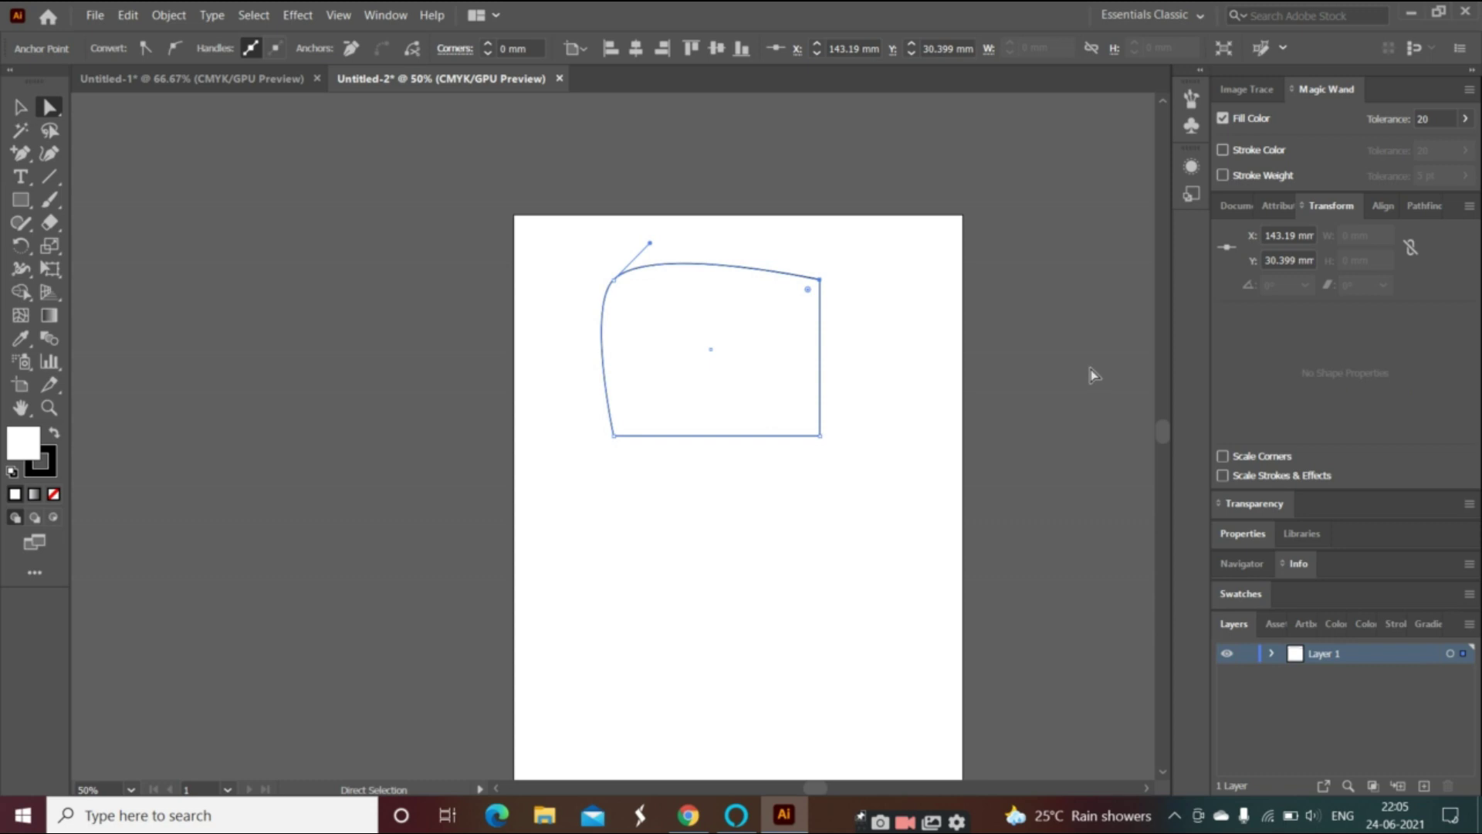
pyautogui.moveTo(821, 280)
pyautogui.mouseDown()
pyautogui.moveTo(900, 227)
pyautogui.moveTo(657, 396)
pyautogui.mouseUp()
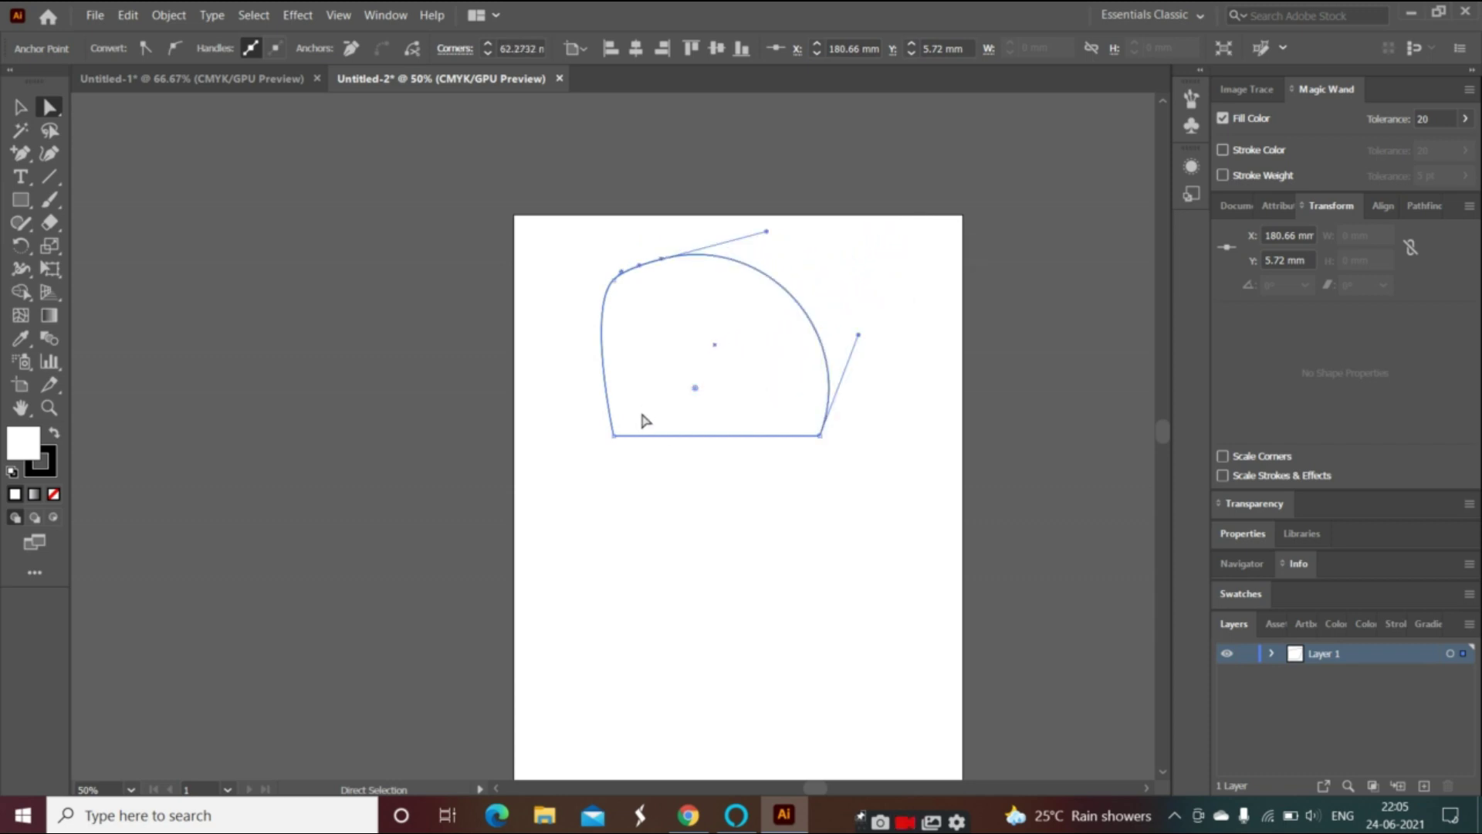
# - Smooth the bottom-right anchor and pull the bottom-left anchor down-left into a point
pyautogui.click(50, 129)
pyautogui.moveTo(845, 421); pyautogui.dragTo(826, 453)
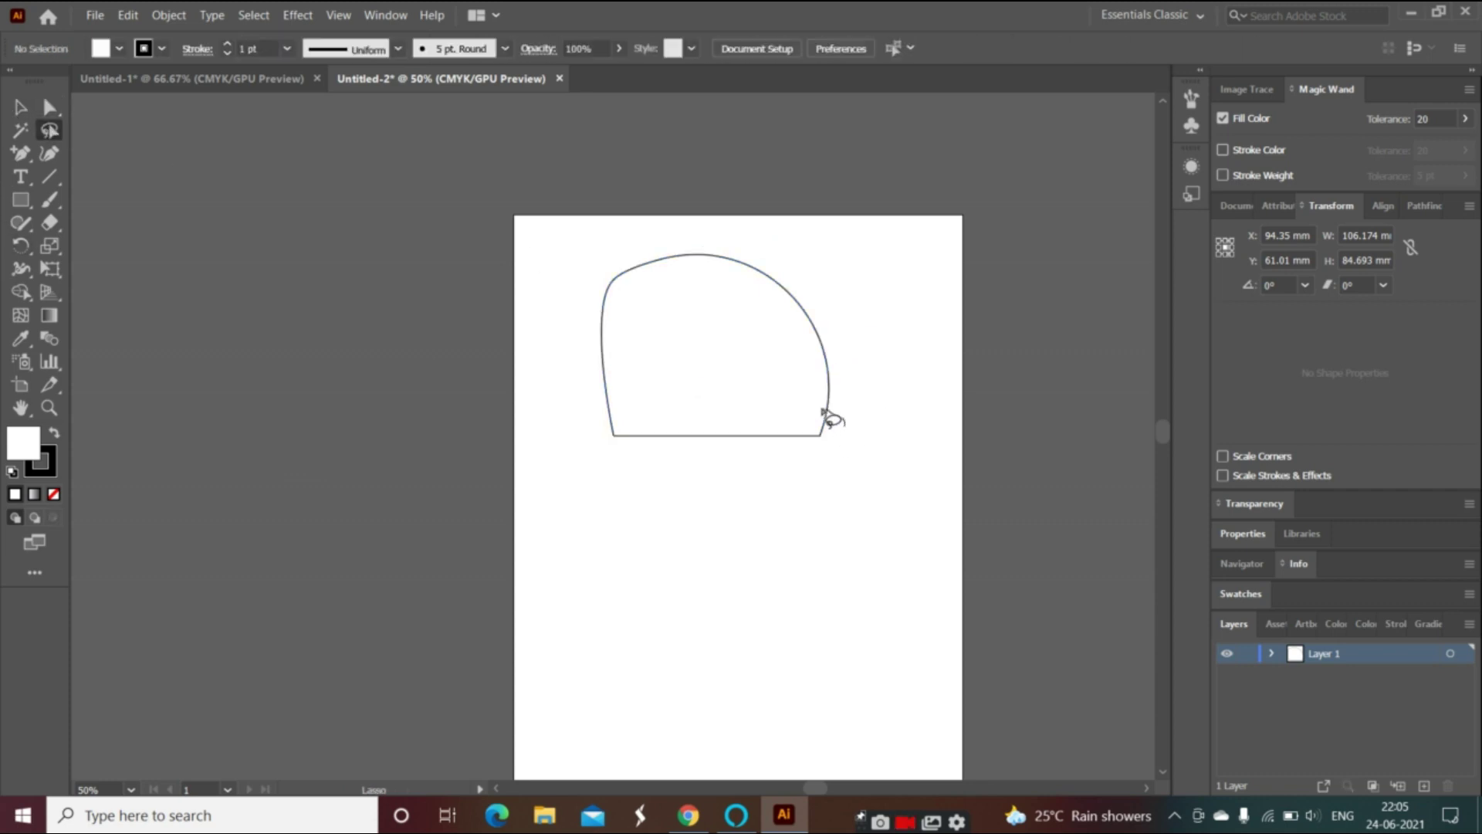
pyautogui.moveTo(853, 425); pyautogui.dragTo(836, 433)
pyautogui.click(48, 107)
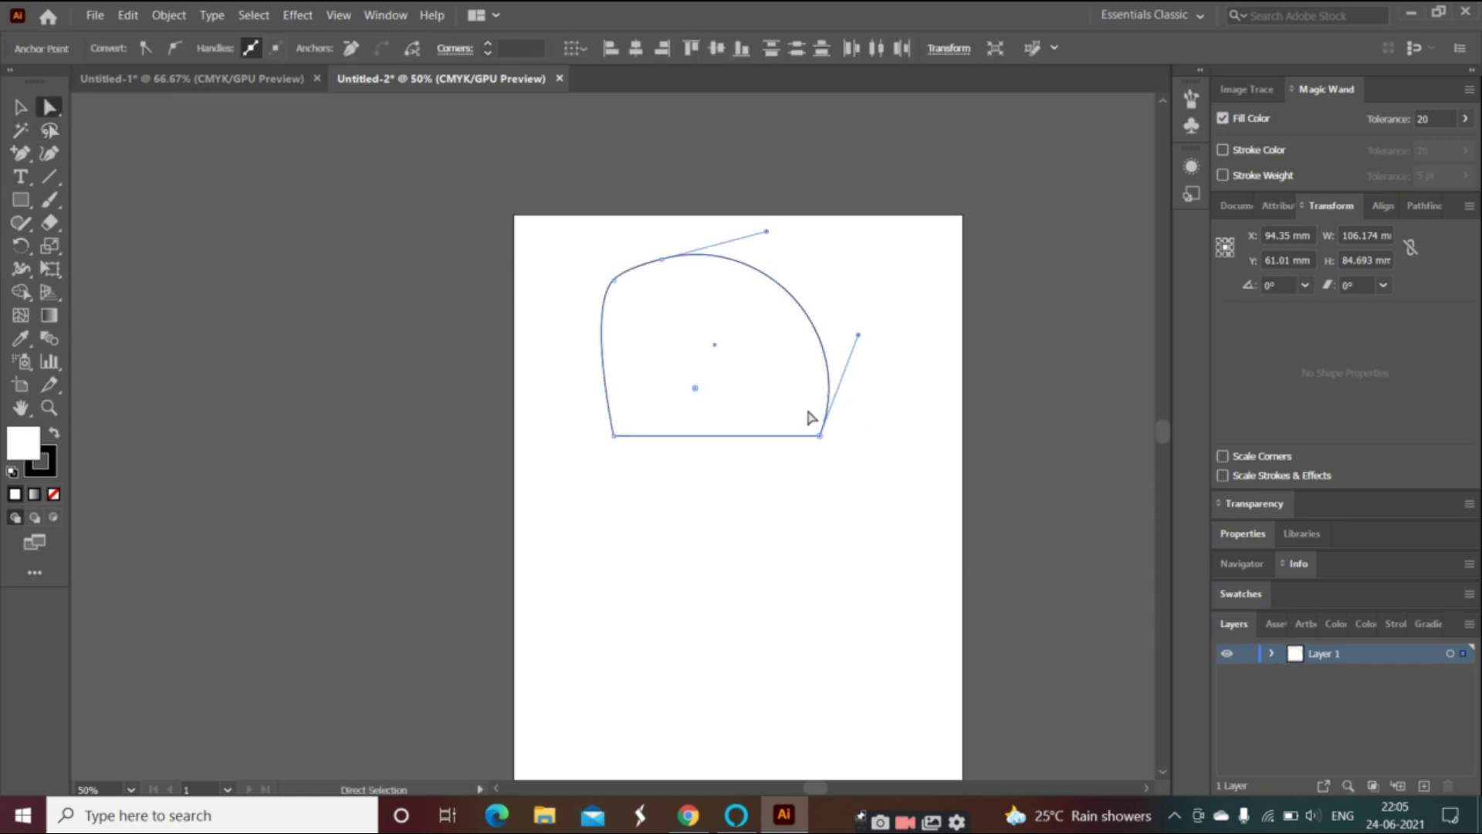
pyautogui.click(820, 437)
pyautogui.click(174, 47)
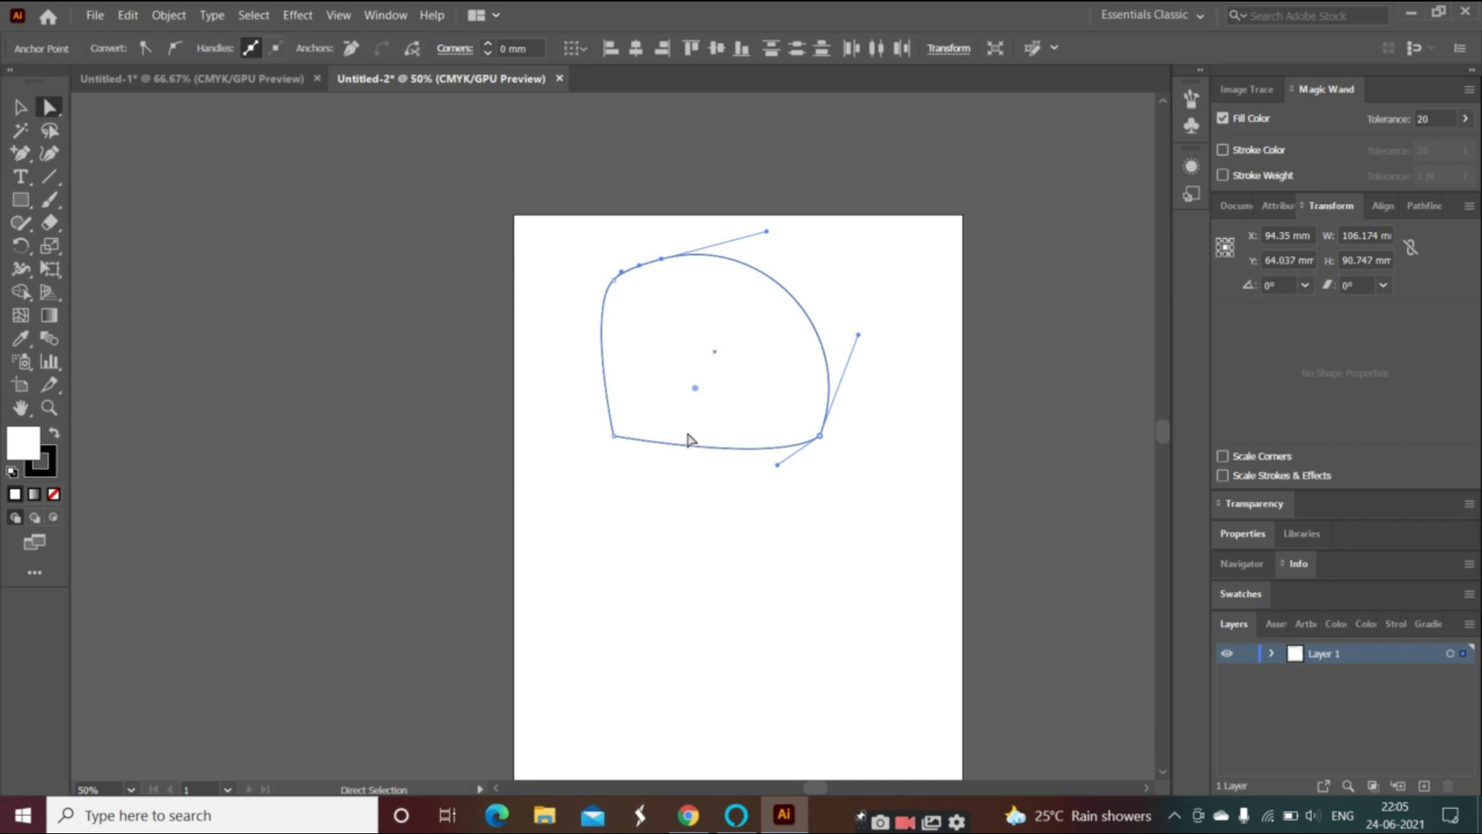
pyautogui.click(614, 446)
pyautogui.moveTo(611, 441); pyautogui.dragTo(525, 515)
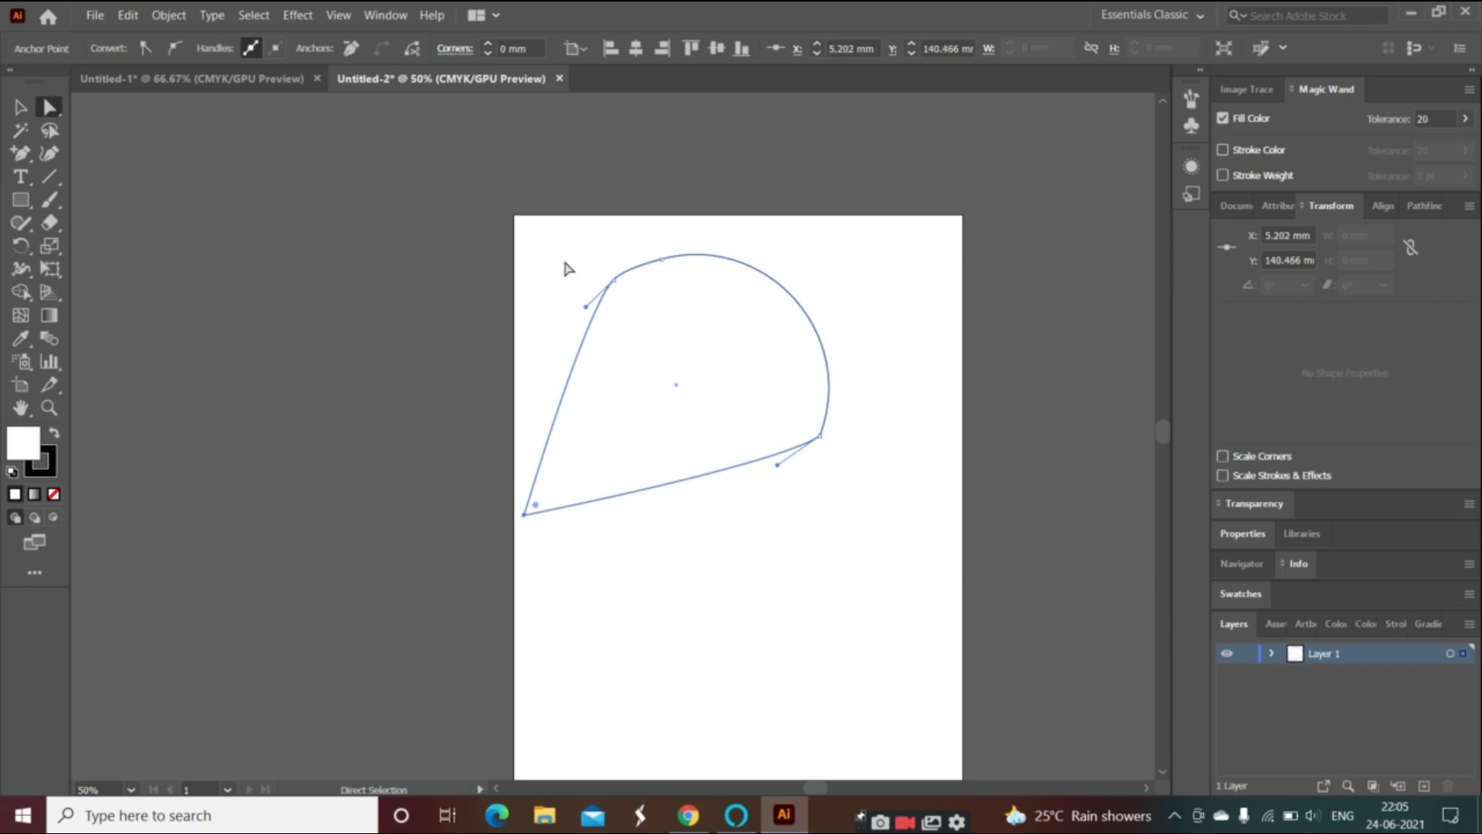
pyautogui.click(20, 107)
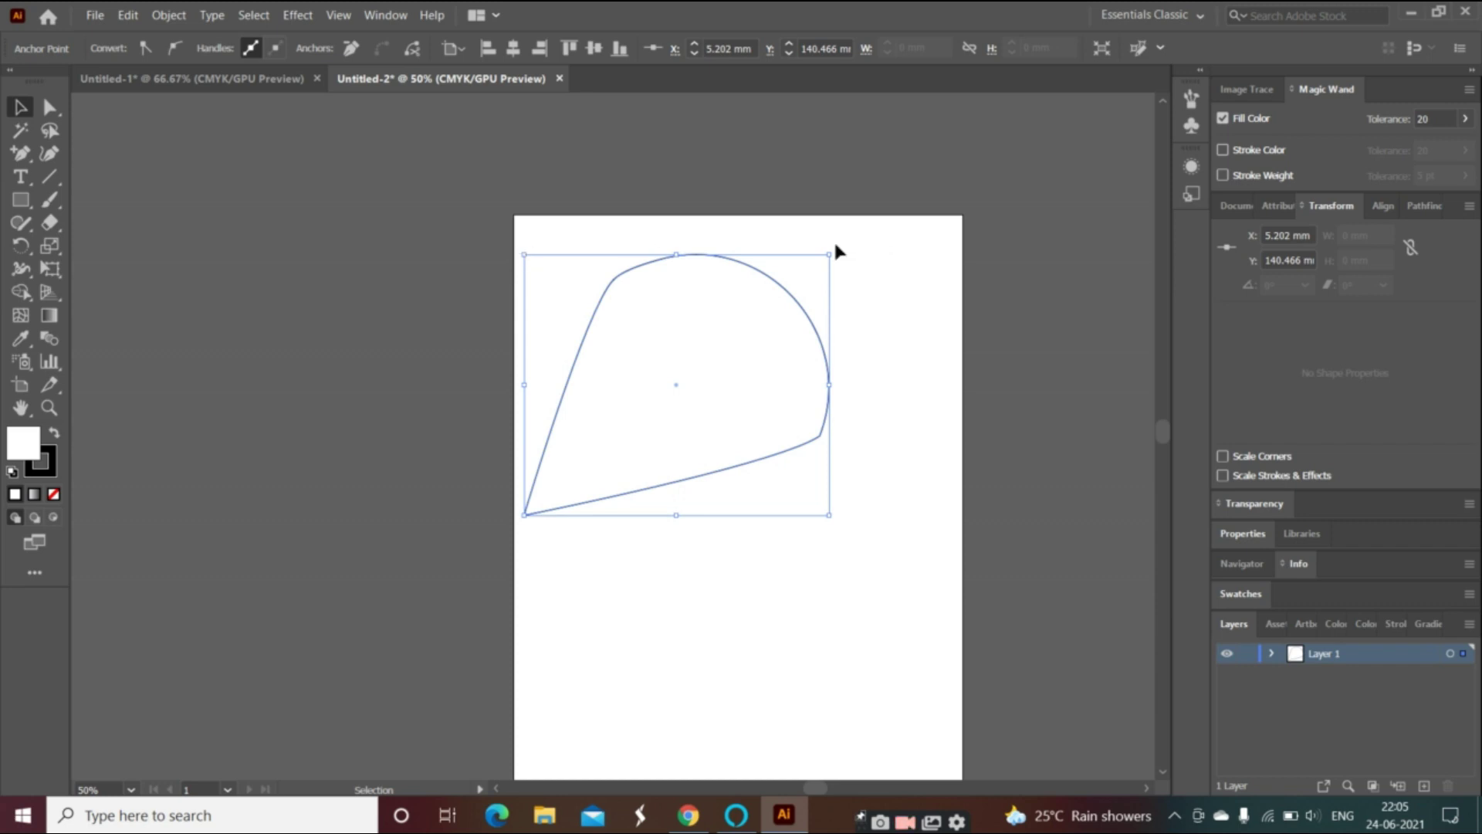
# - Rotate the leaf about 45 degrees, move it down-right, and show its curve handles
pyautogui.moveTo(837, 251); pyautogui.dragTo(737, 269)
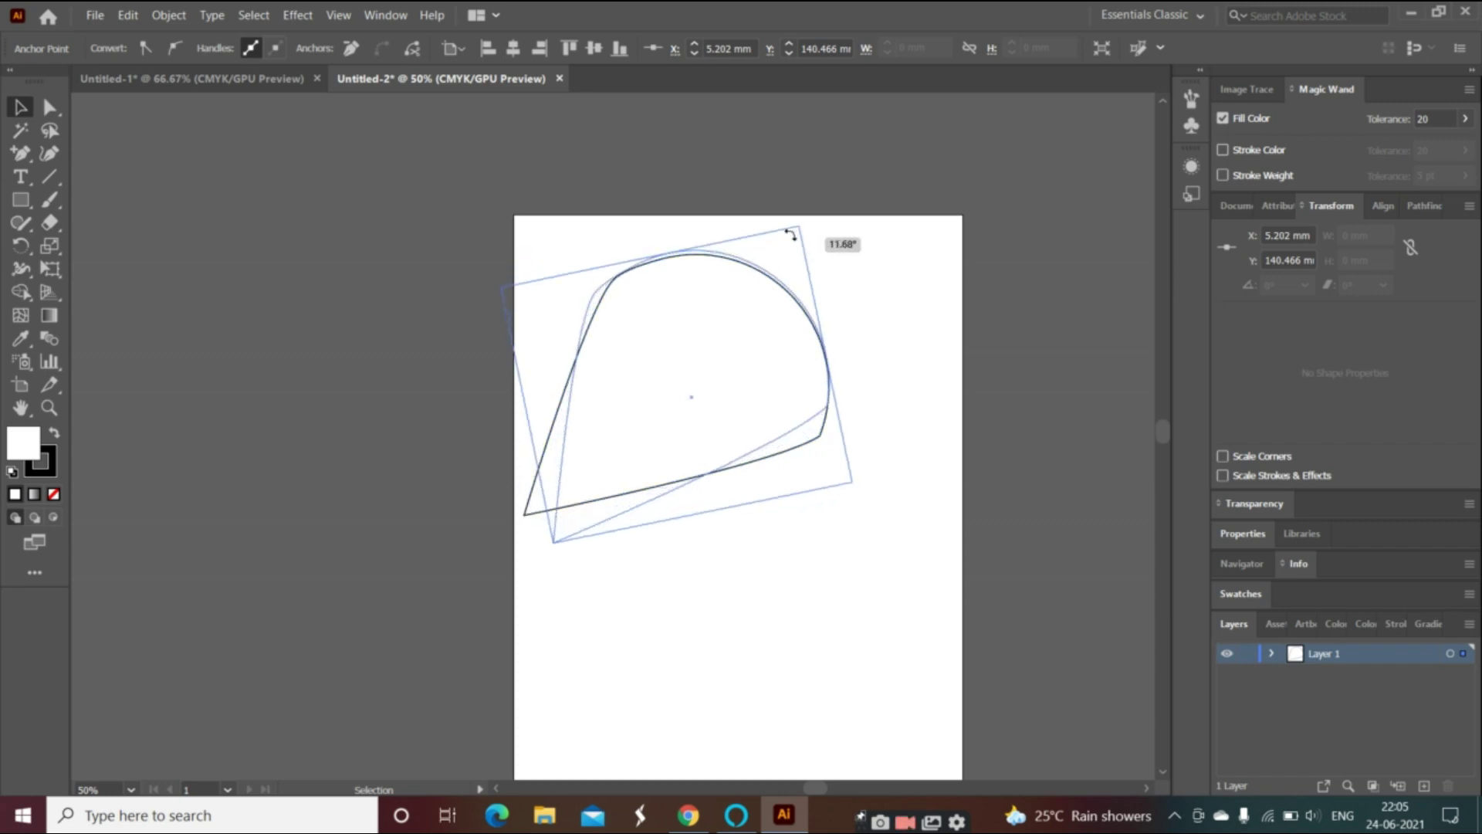
pyautogui.moveTo(668, 549); pyautogui.dragTo(712, 597)
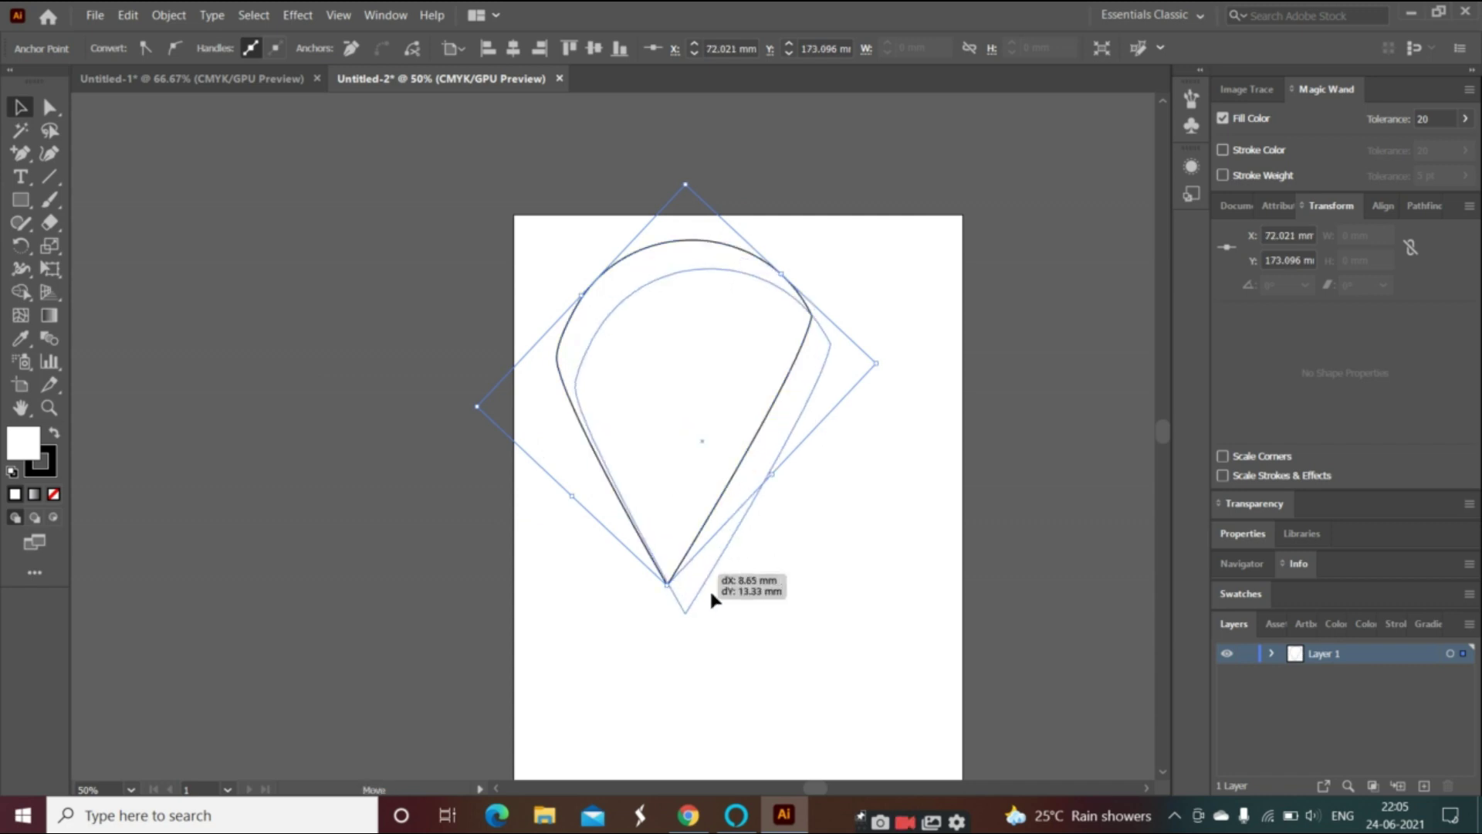
pyautogui.click(49, 107)
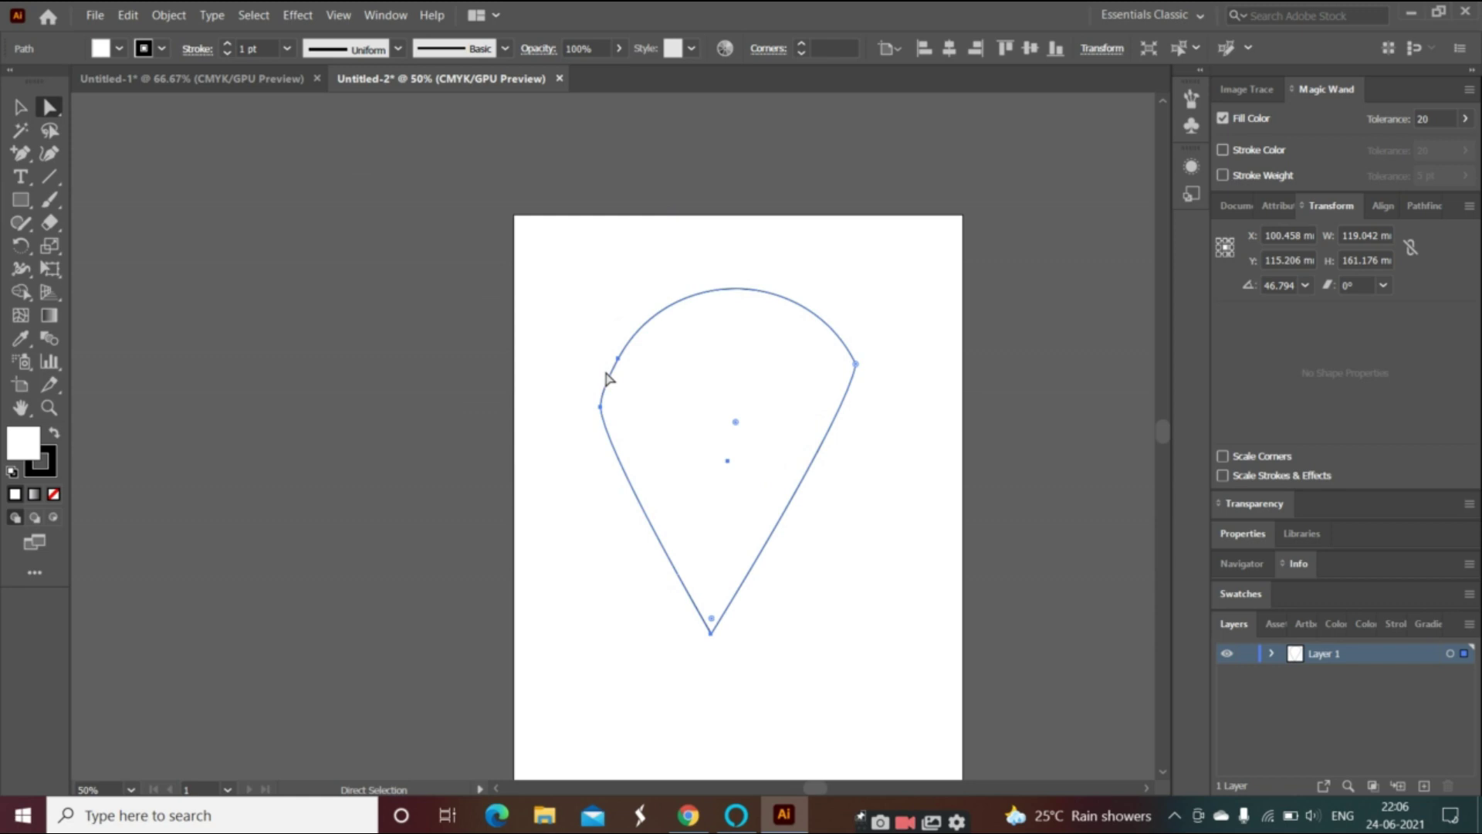
pyautogui.click(609, 381)
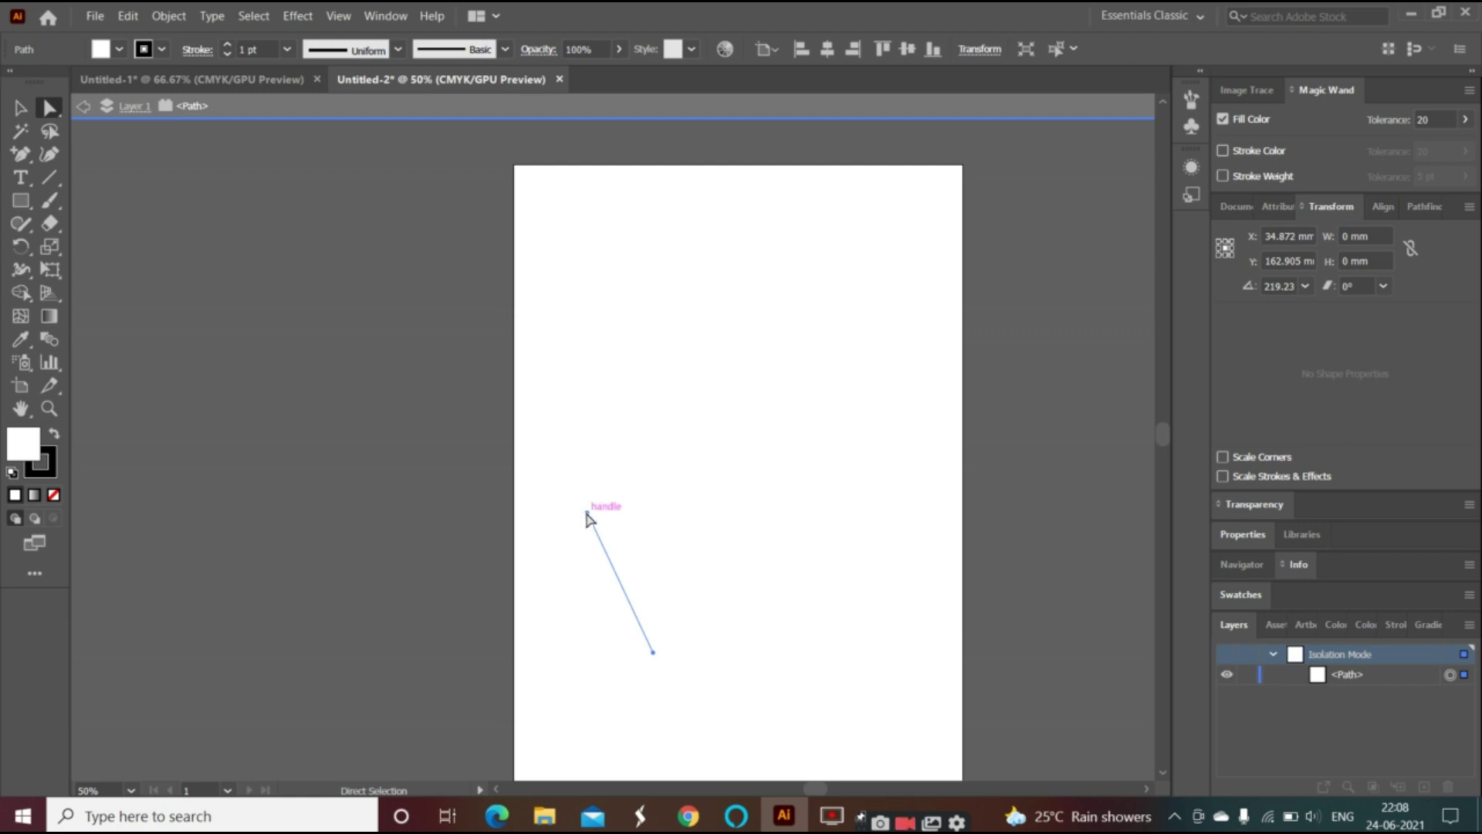
# - Exit isolation mode, pick the Rectangle tool, and view Untitled-1 before returning to Untitled-2
pyautogui.click(84, 105)
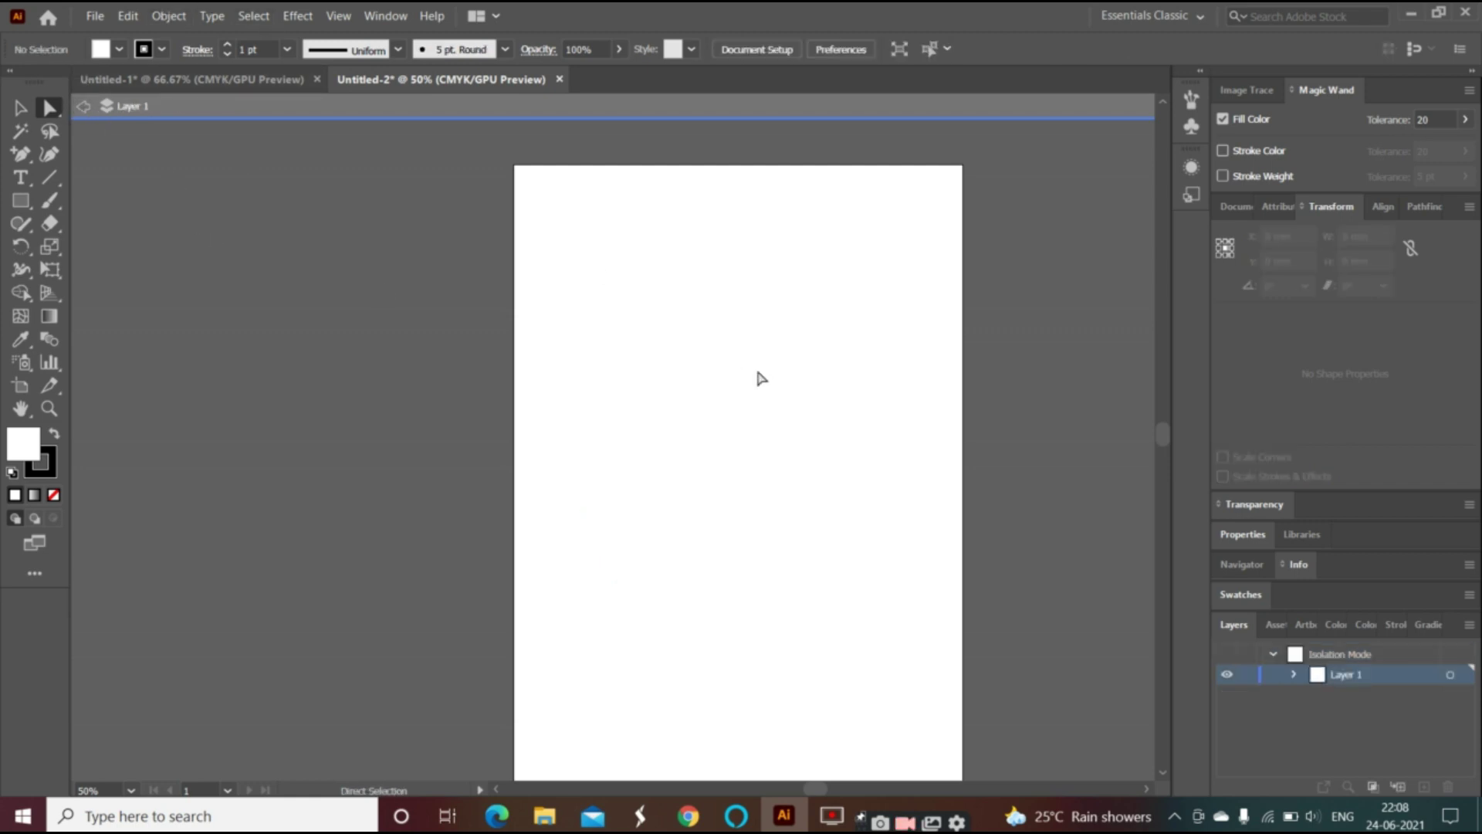
pyautogui.click(83, 105)
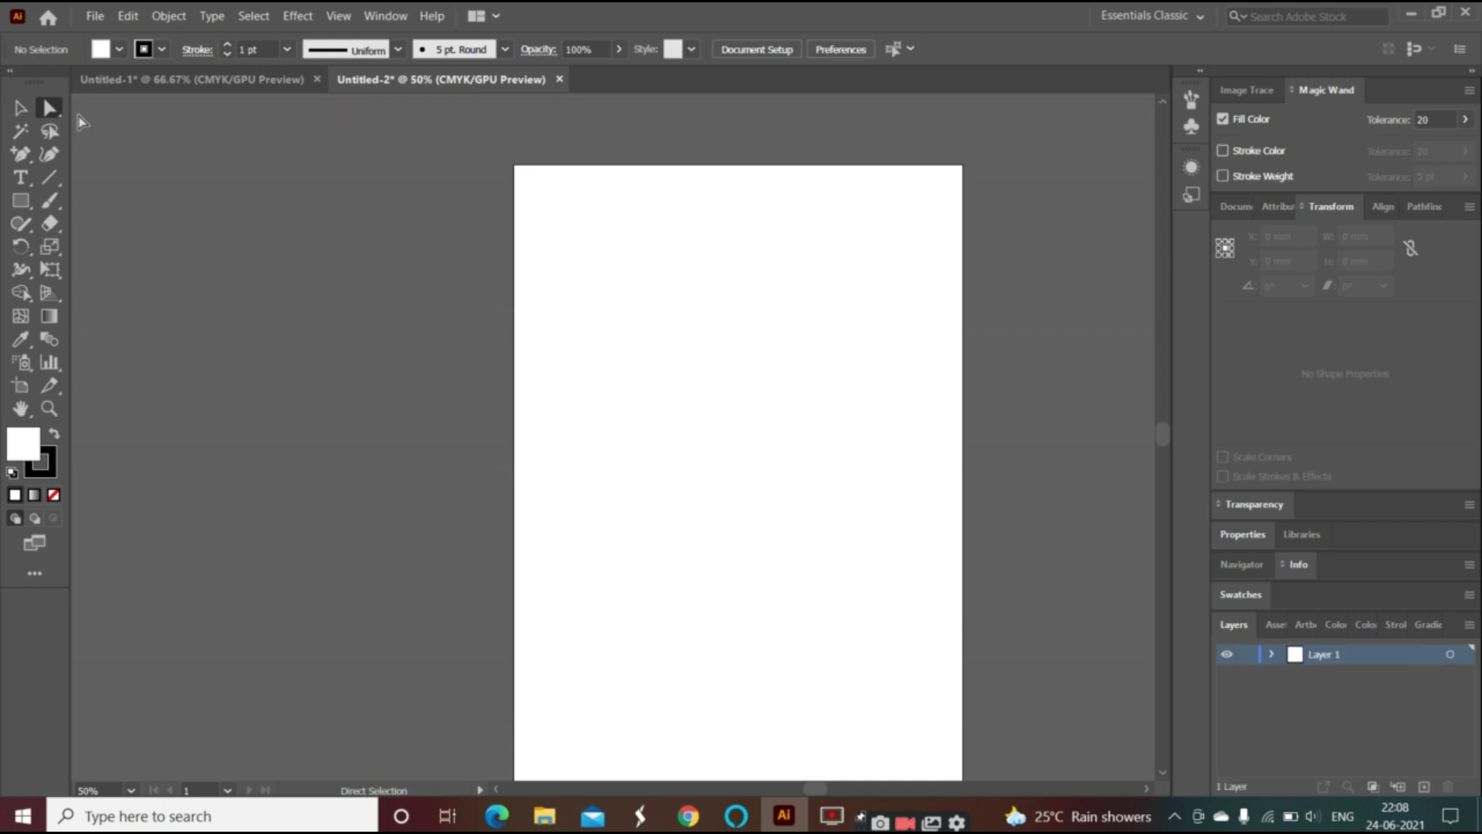
pyautogui.click(16, 203)
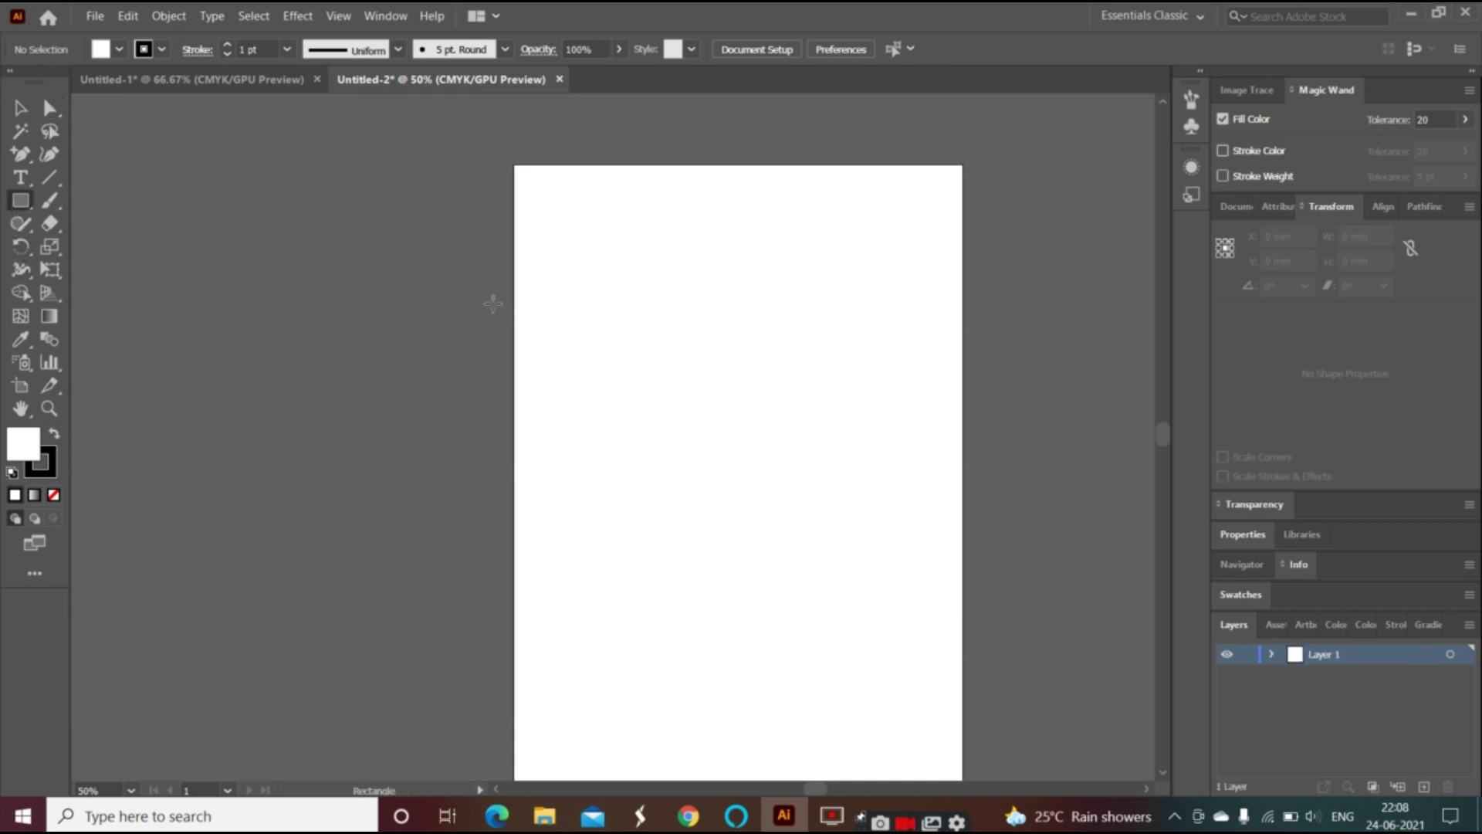
pyautogui.click(193, 78)
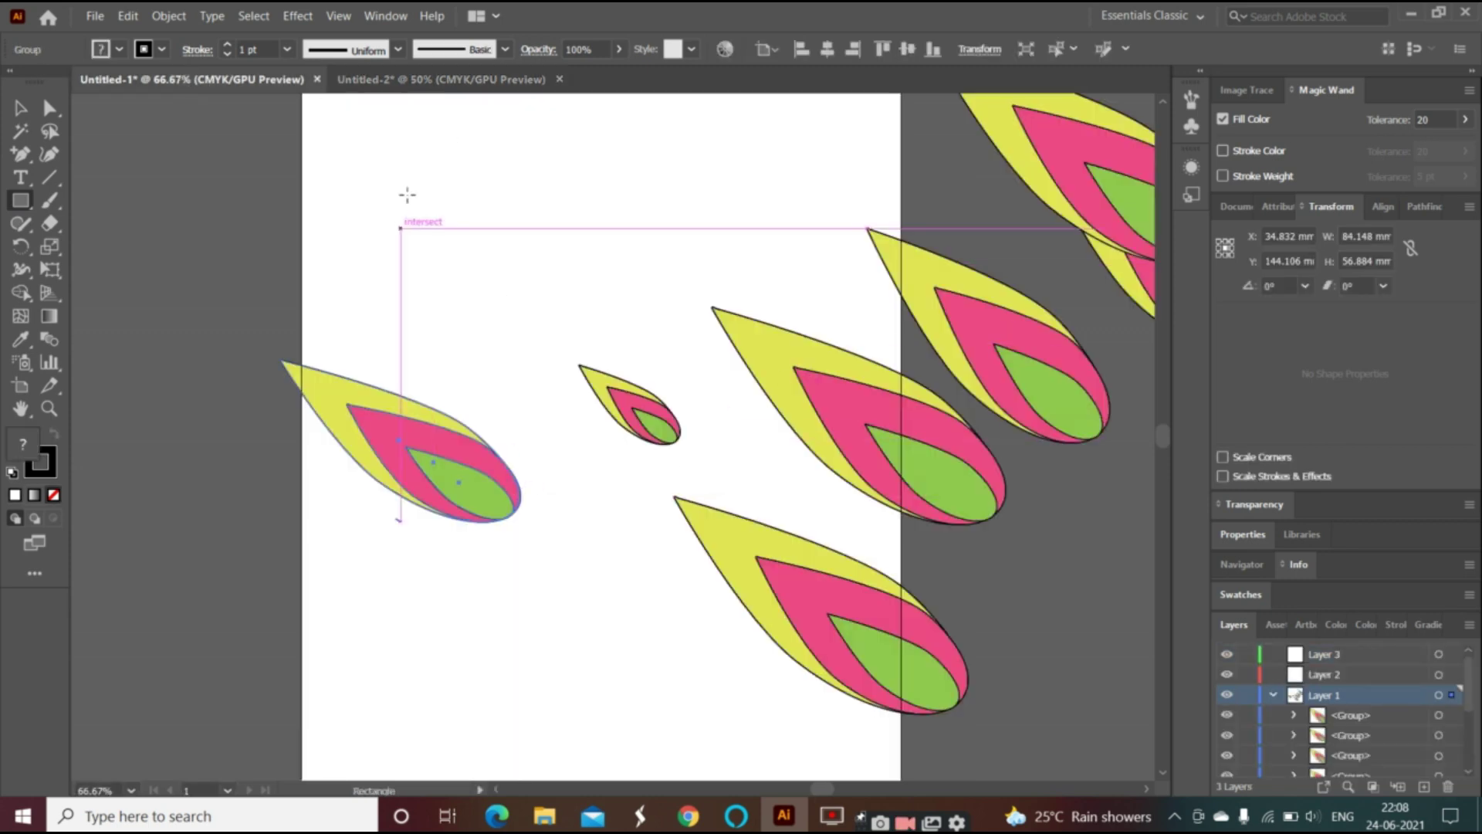
pyautogui.click(417, 81)
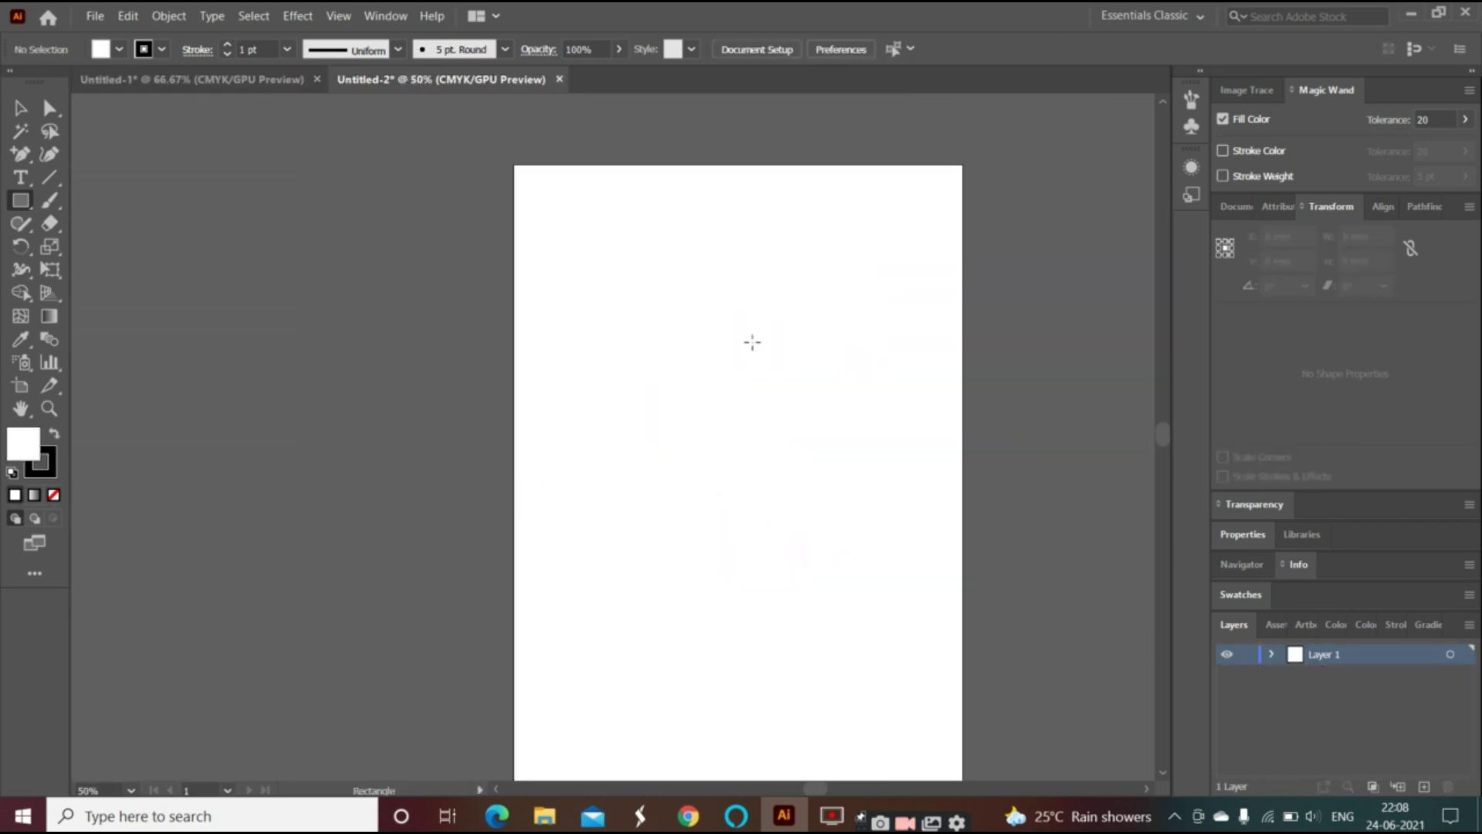
# - Draw a tall 58.7 × 91.2 mm rectangle, move it down-right, and lasso its top anchor
pyautogui.click(621, 317)
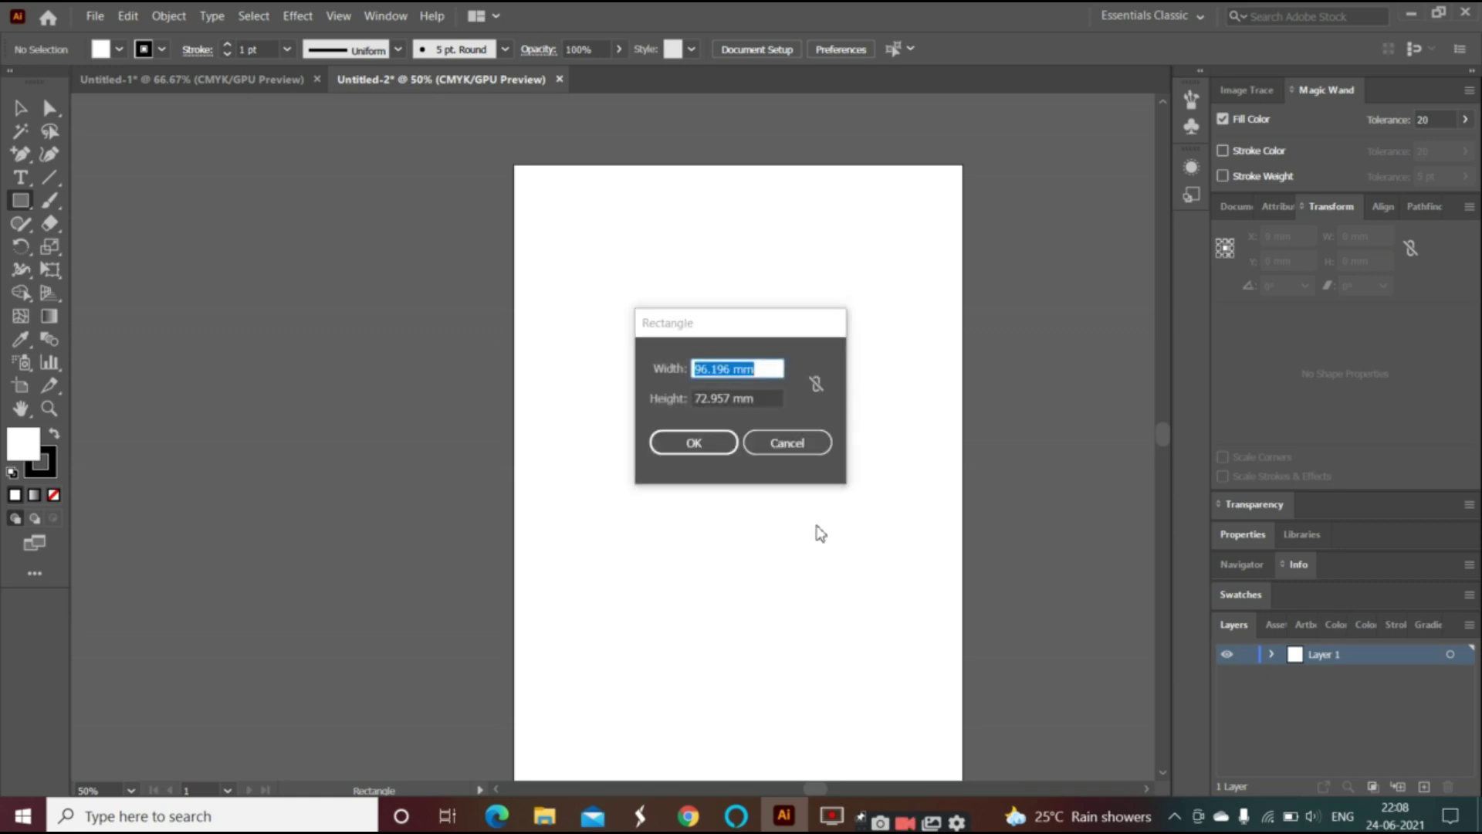
pyautogui.click(786, 440)
pyautogui.moveTo(604, 301); pyautogui.dragTo(730, 497)
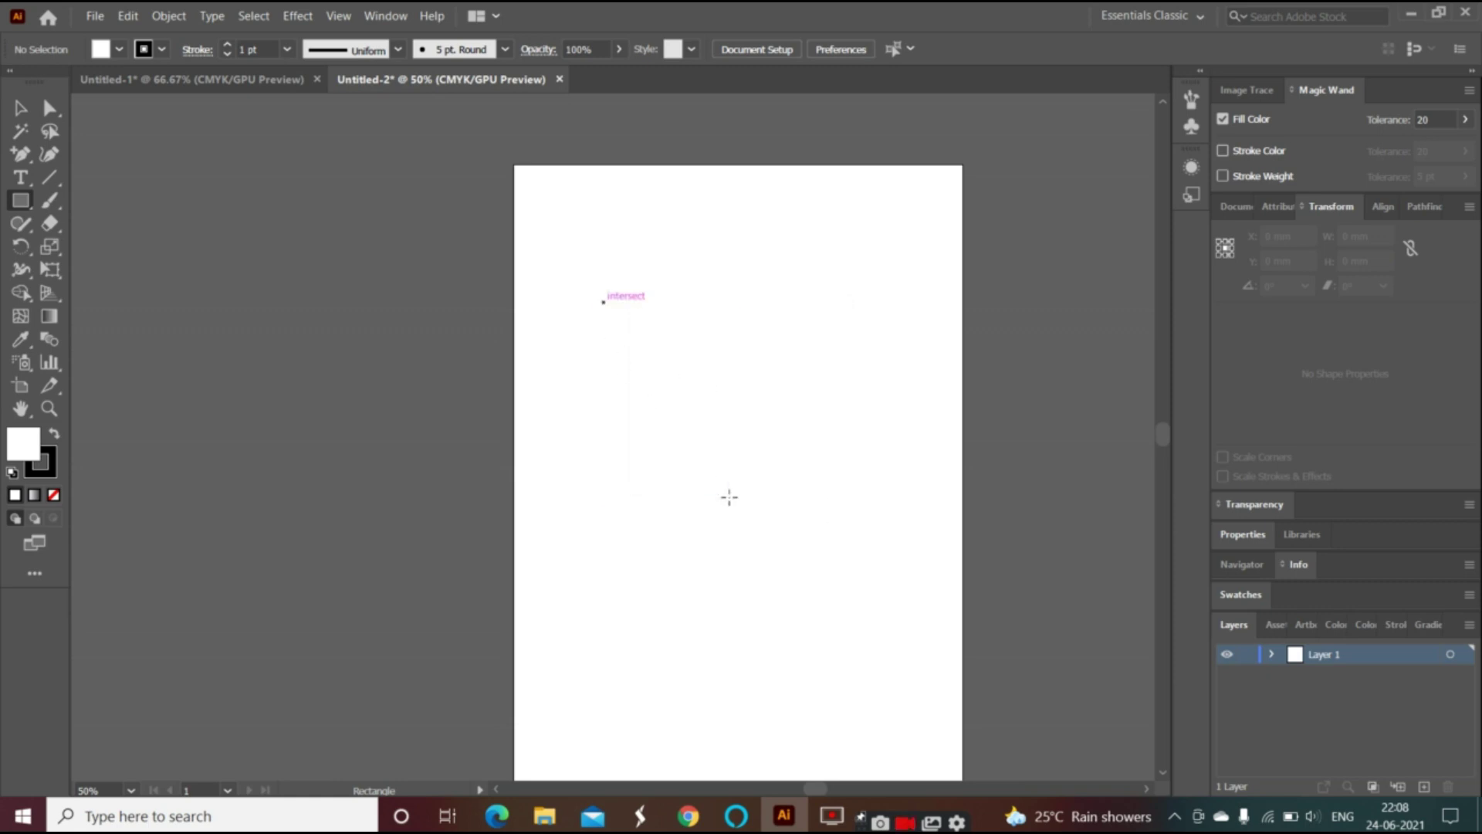
pyautogui.doubleClick(20, 108)
pyautogui.click(842, 555)
pyautogui.moveTo(722, 315)
pyautogui.mouseDown()
pyautogui.moveTo(765, 358)
pyautogui.moveTo(712, 425)
pyautogui.mouseUp()
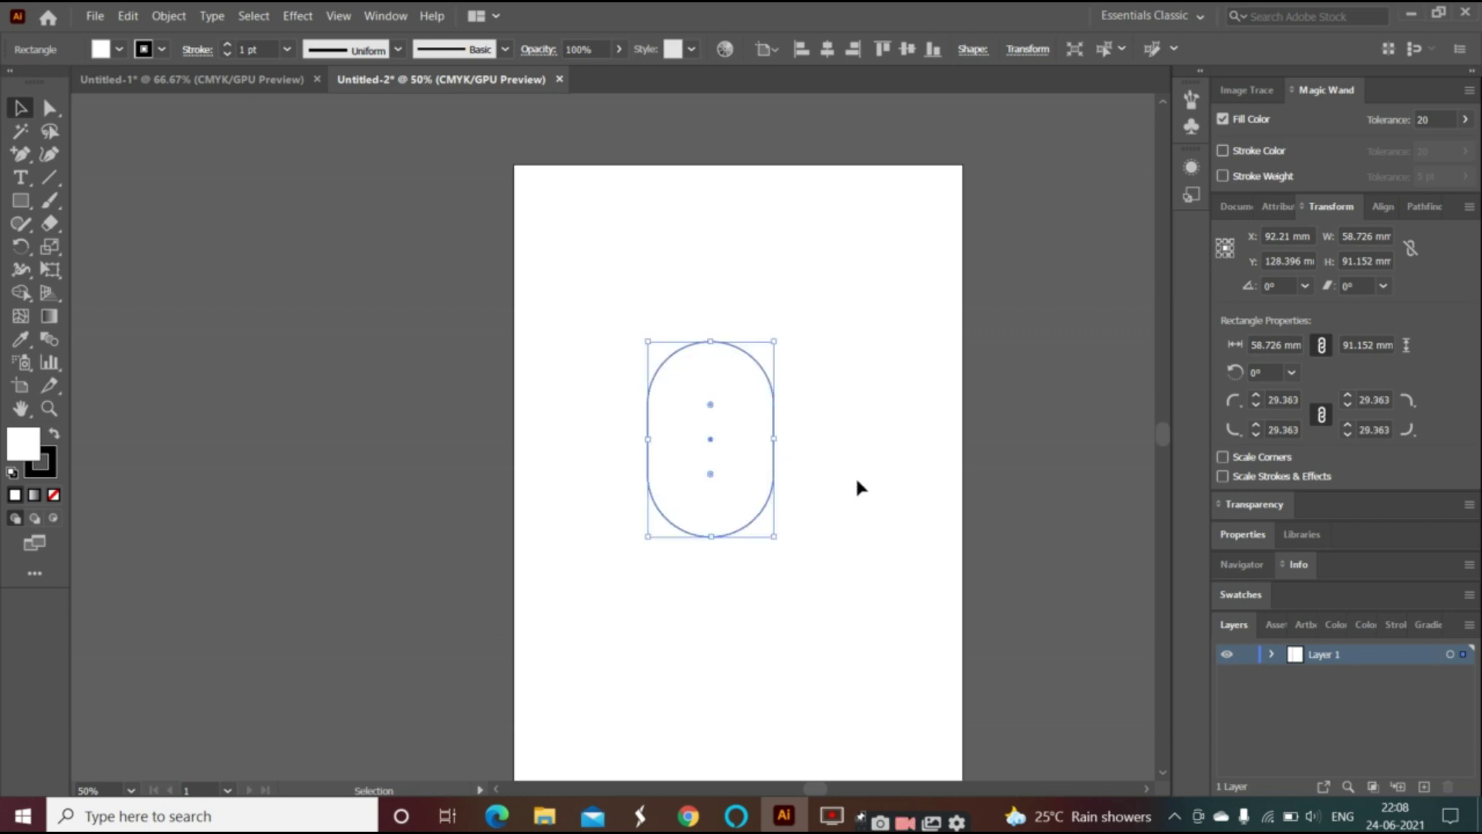
pyautogui.press('q')
pyautogui.moveTo(676, 312); pyautogui.dragTo(745, 363)
# - Convert the capsule's top anchor to a sharp corner and reselect the whole path
pyautogui.click(145, 48)
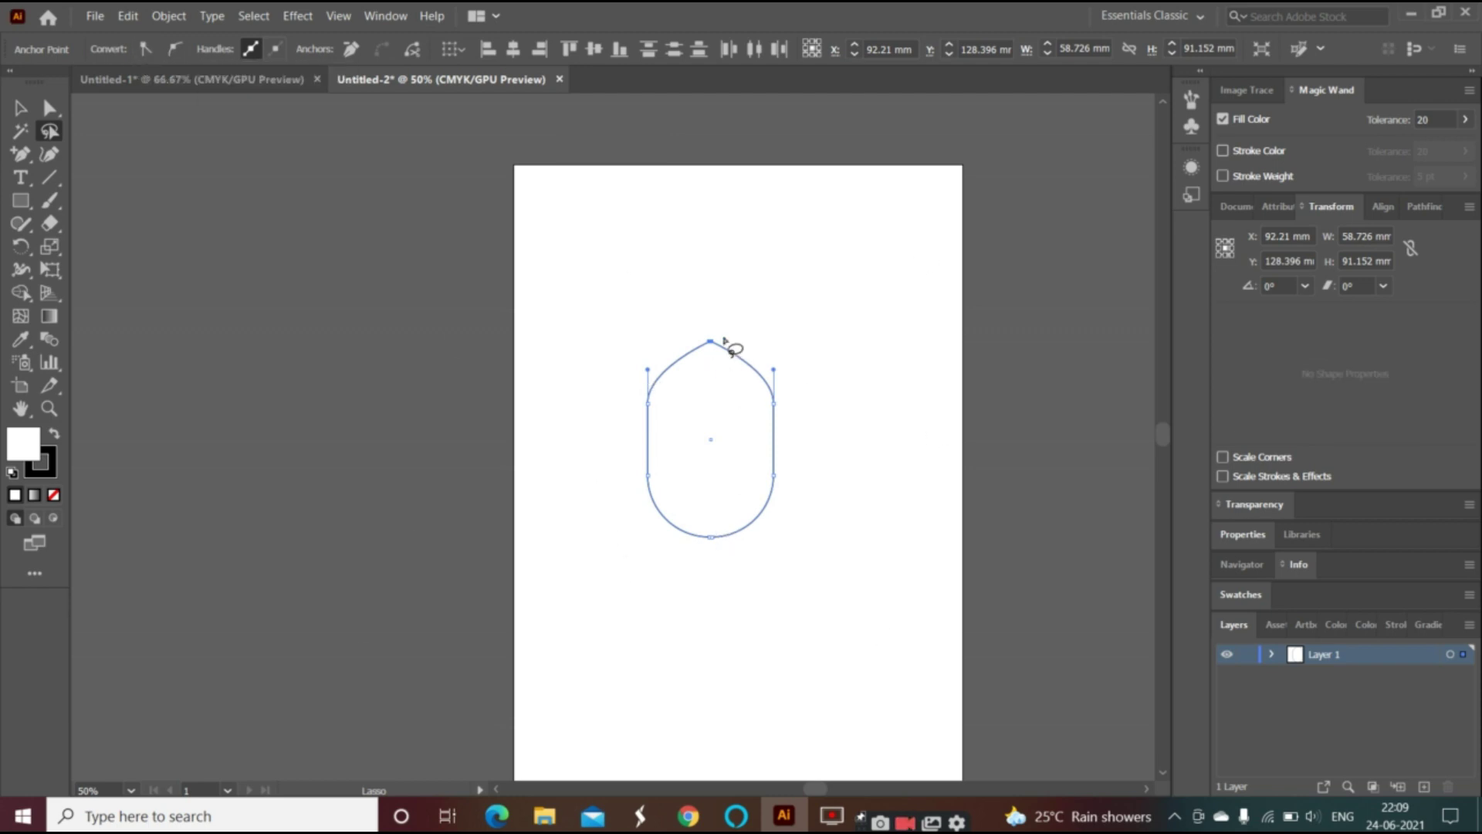
pyautogui.moveTo(728, 523); pyautogui.dragTo(741, 531)
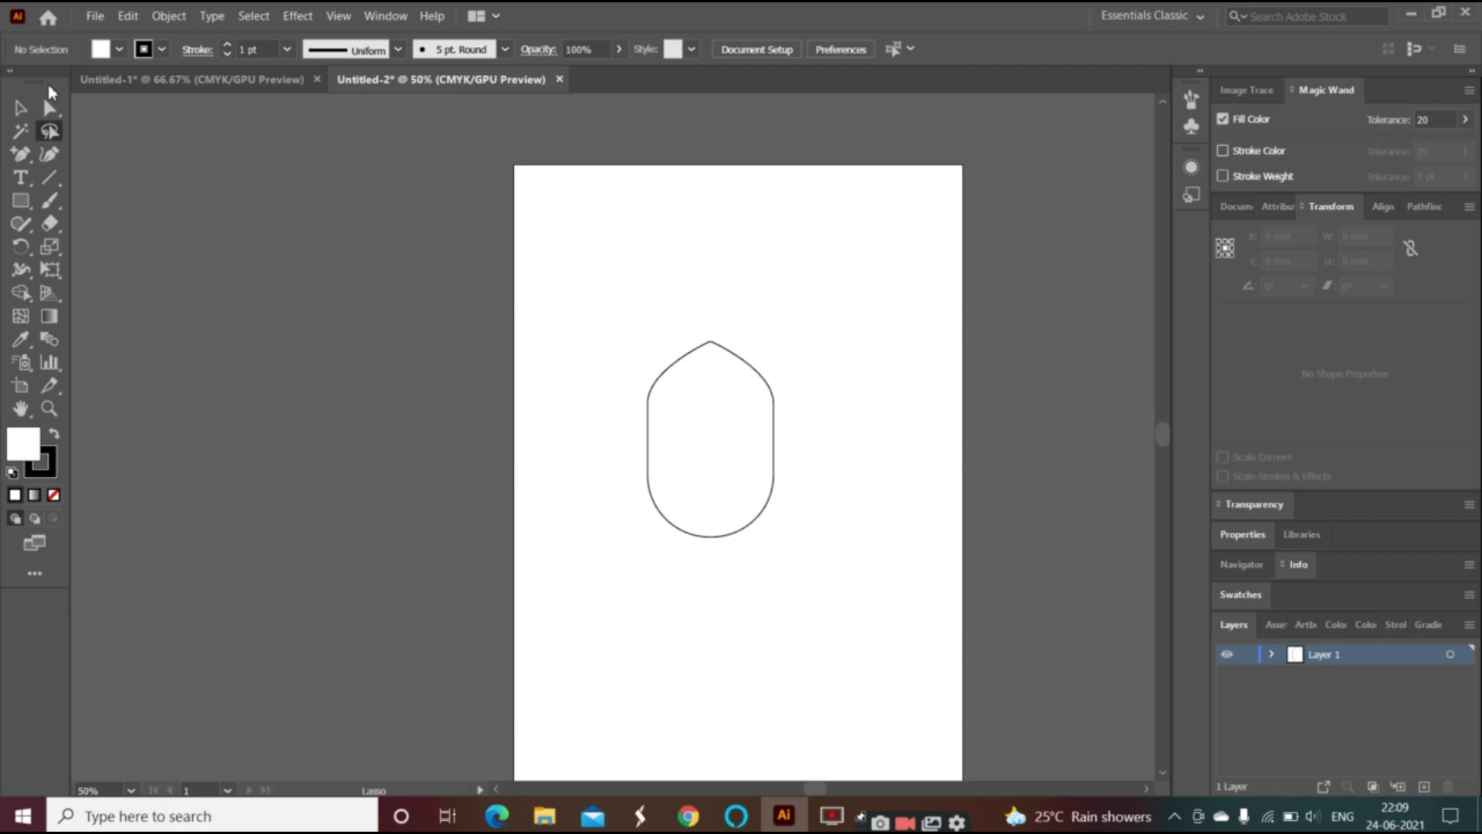
pyautogui.click(31, 111)
pyautogui.click(721, 520)
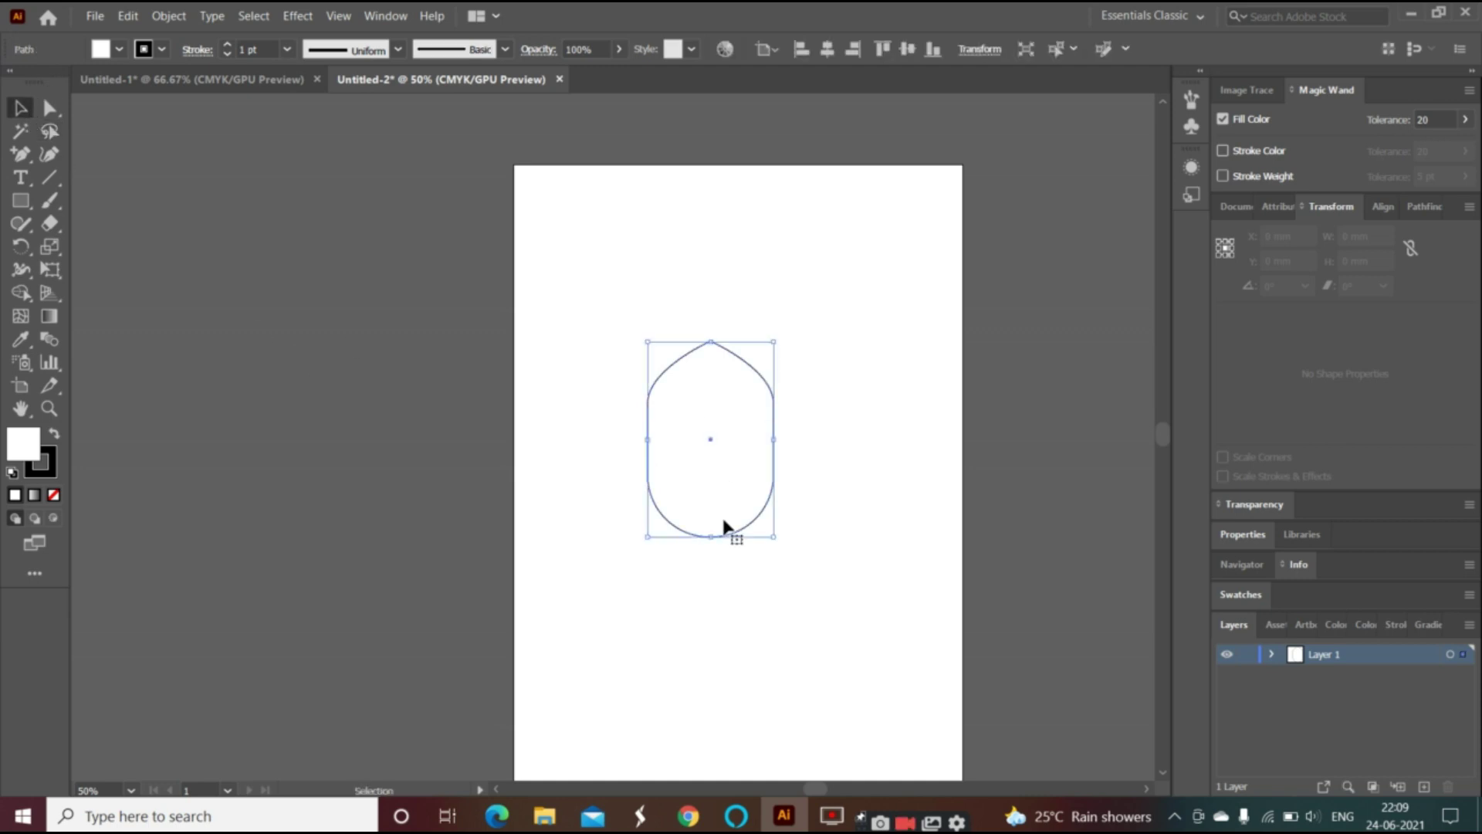
# - Lasso-select the capsule's bottom anchor so its curve handles show
pyautogui.click(51, 107)
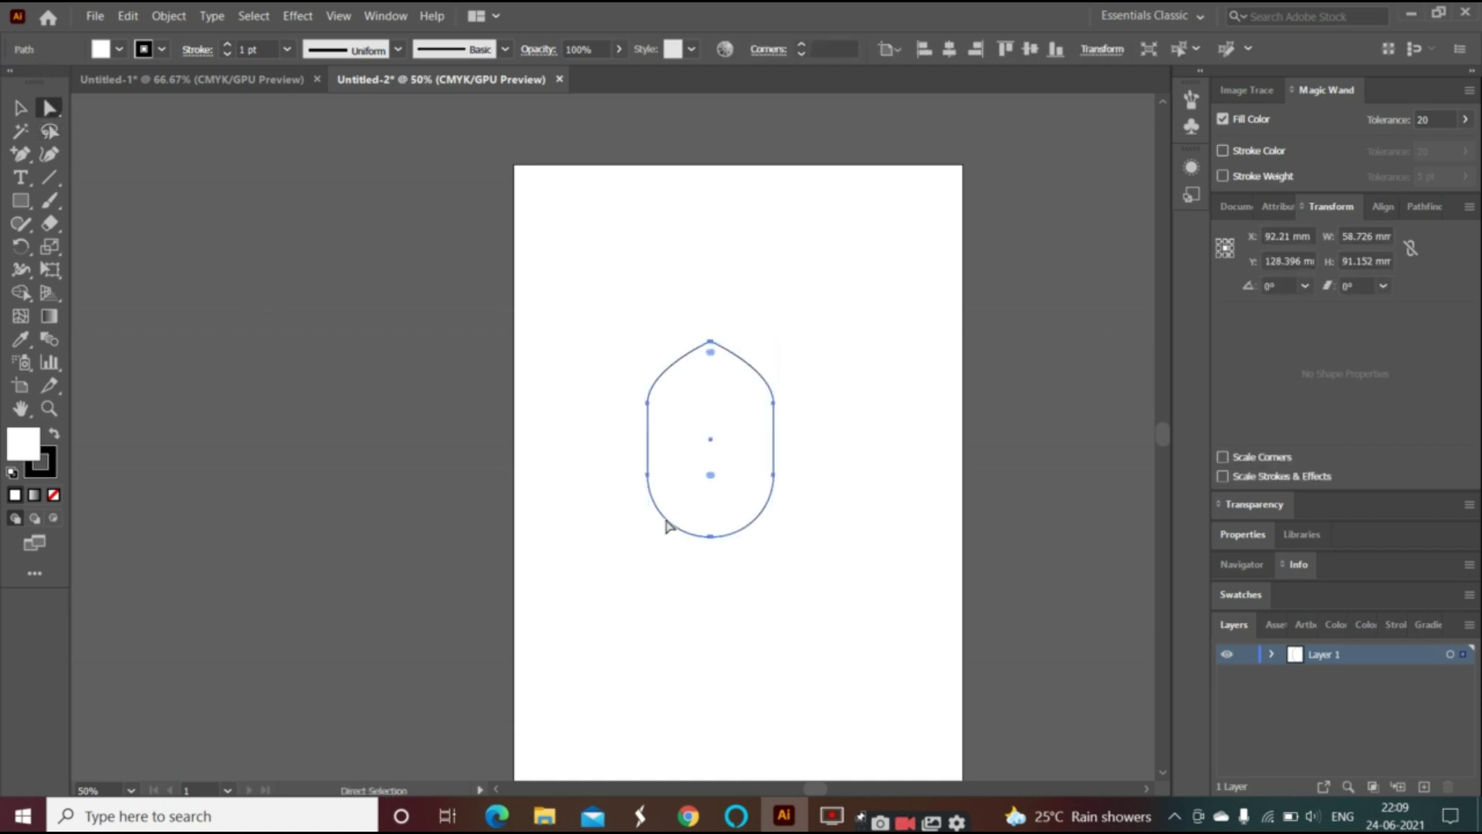
pyautogui.press('q')
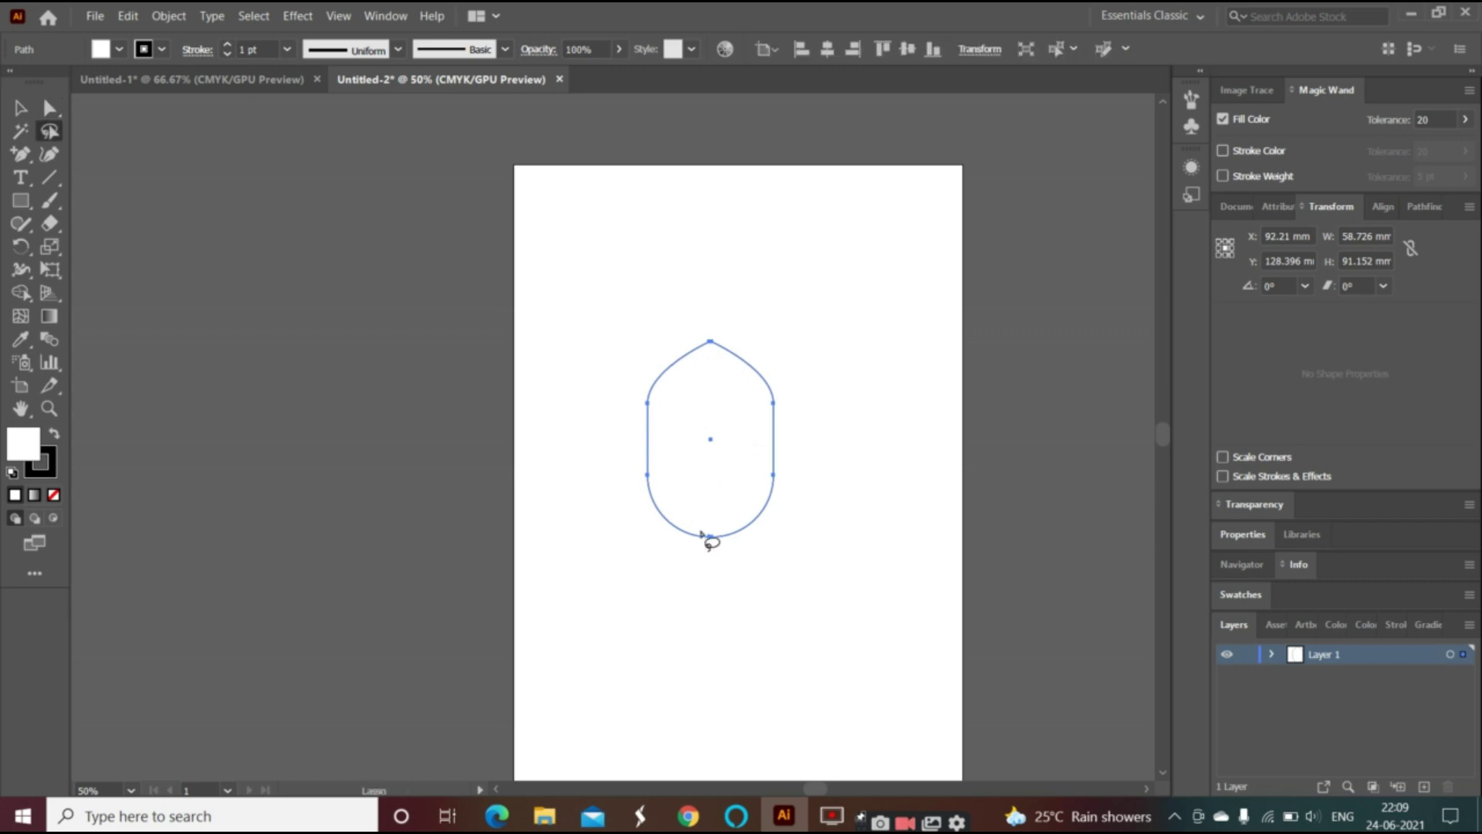
pyautogui.moveTo(694, 533); pyautogui.dragTo(699, 545)
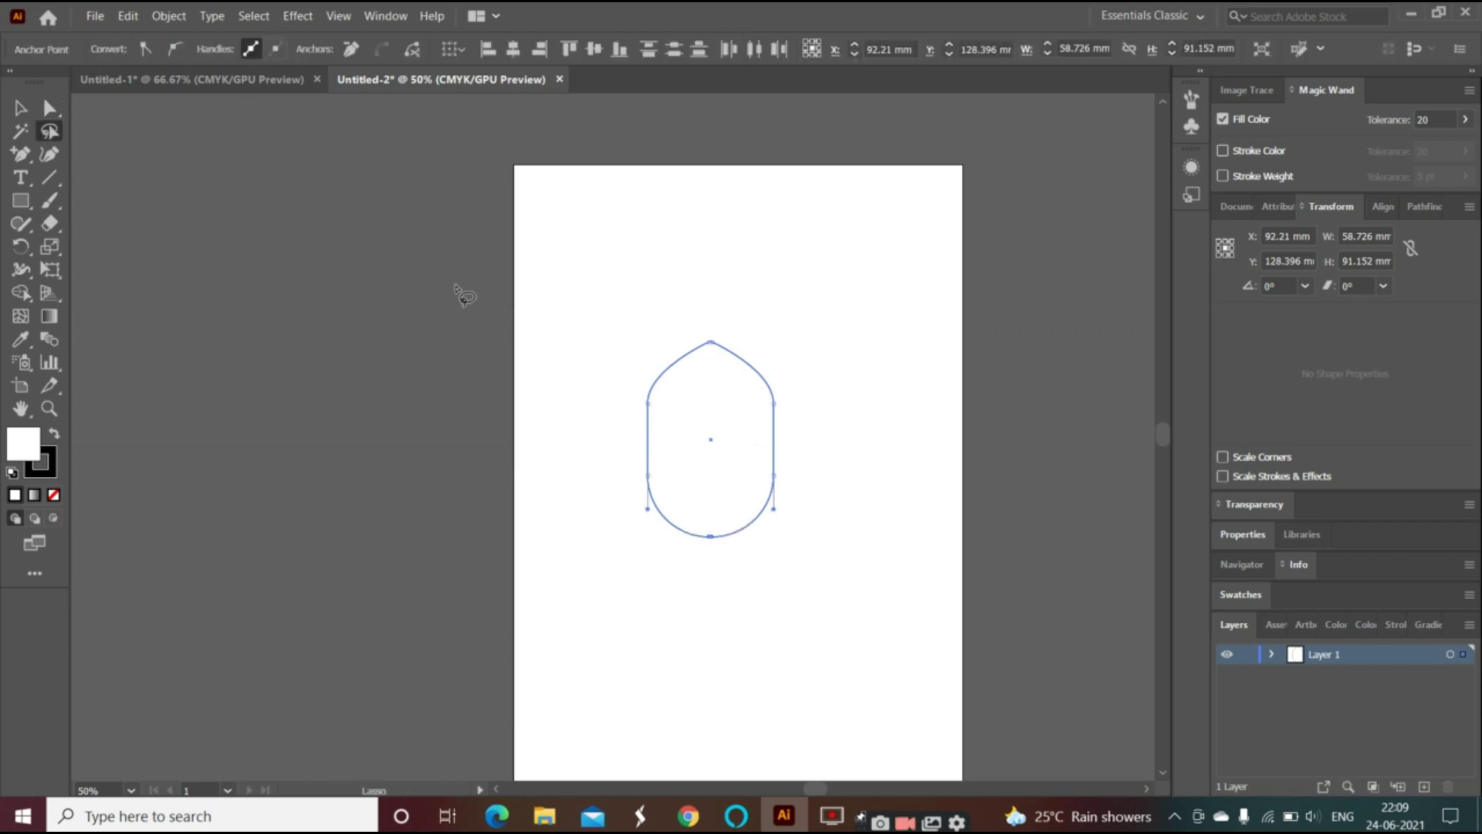
pyautogui.press('a')
pyautogui.click(709, 538)
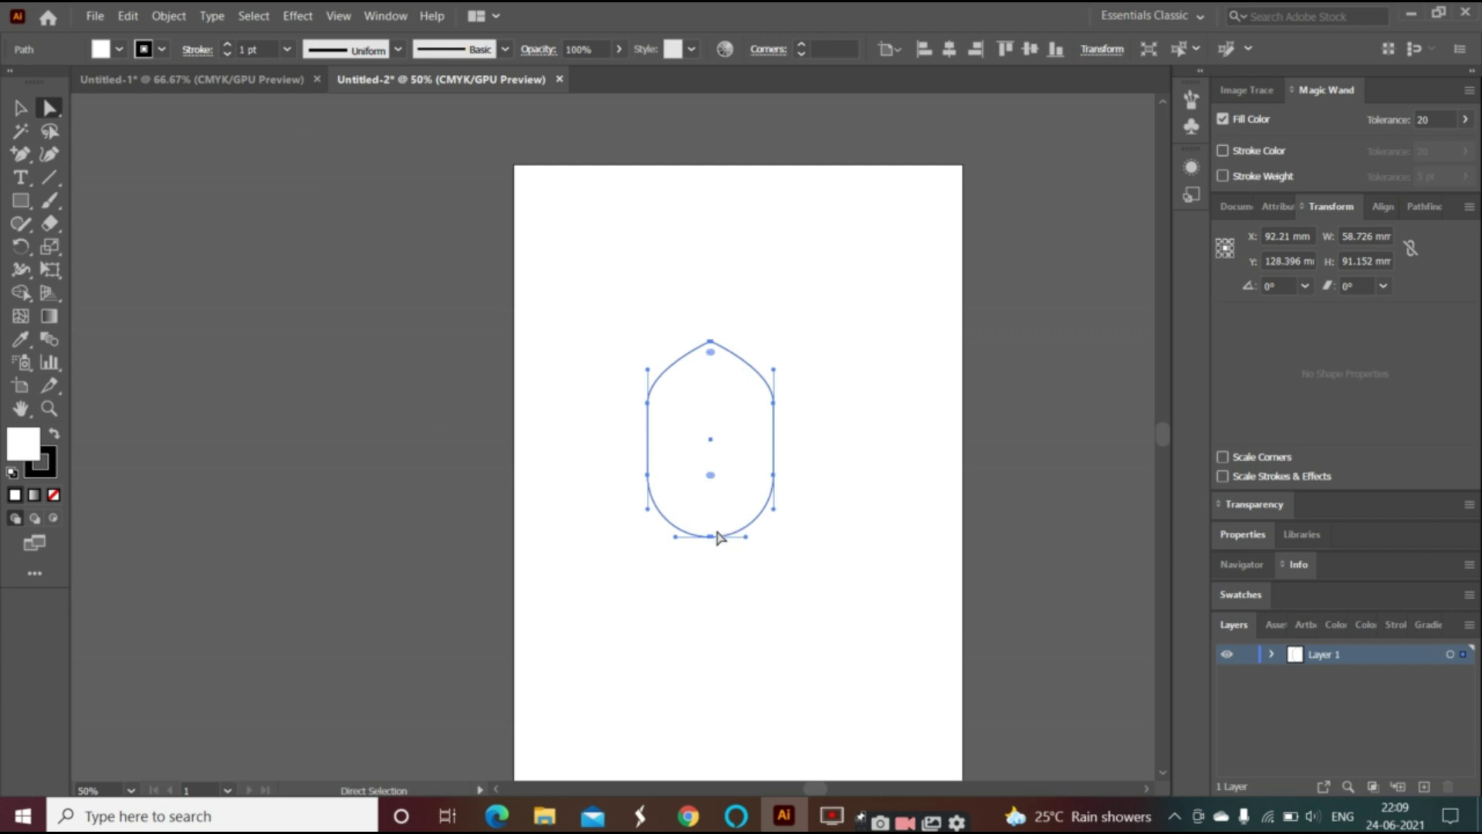
# - Nudge the shape up-left and convert its lower-left anchor to a sharp corner
pyautogui.moveTo(705, 536); pyautogui.dragTo(687, 525)
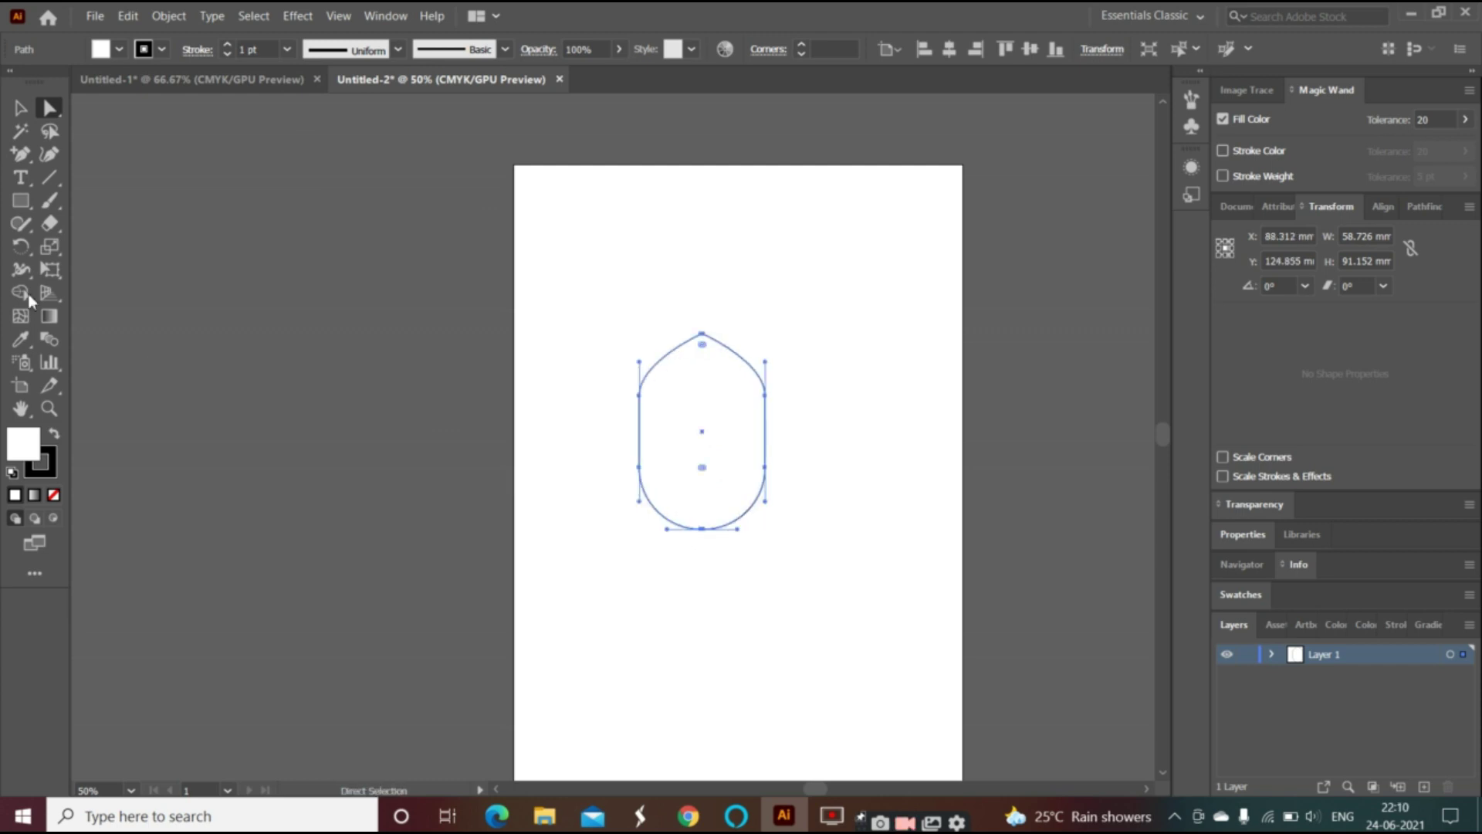
pyautogui.click(639, 501)
pyautogui.click(146, 54)
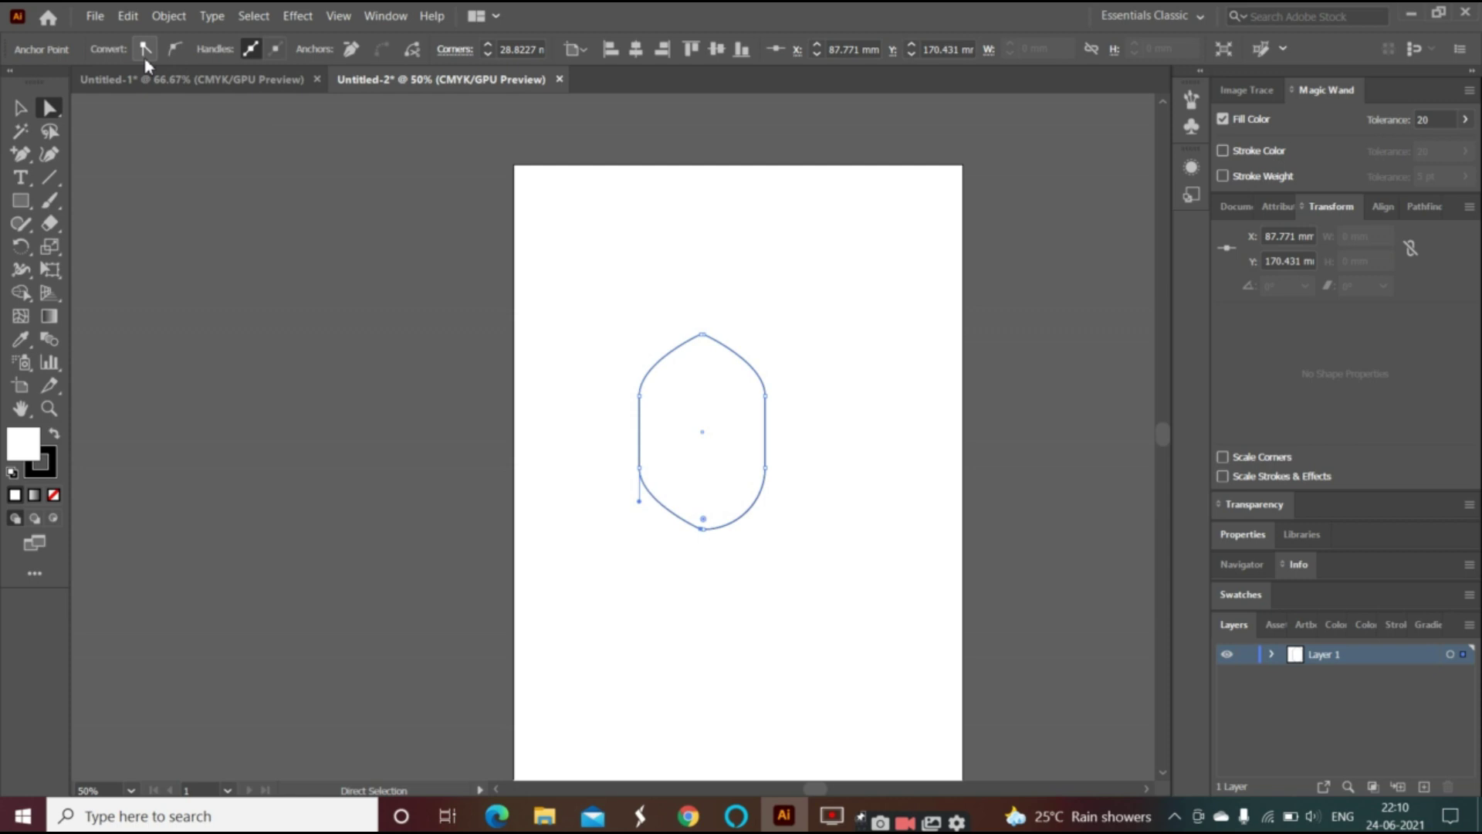
pyautogui.click(753, 508)
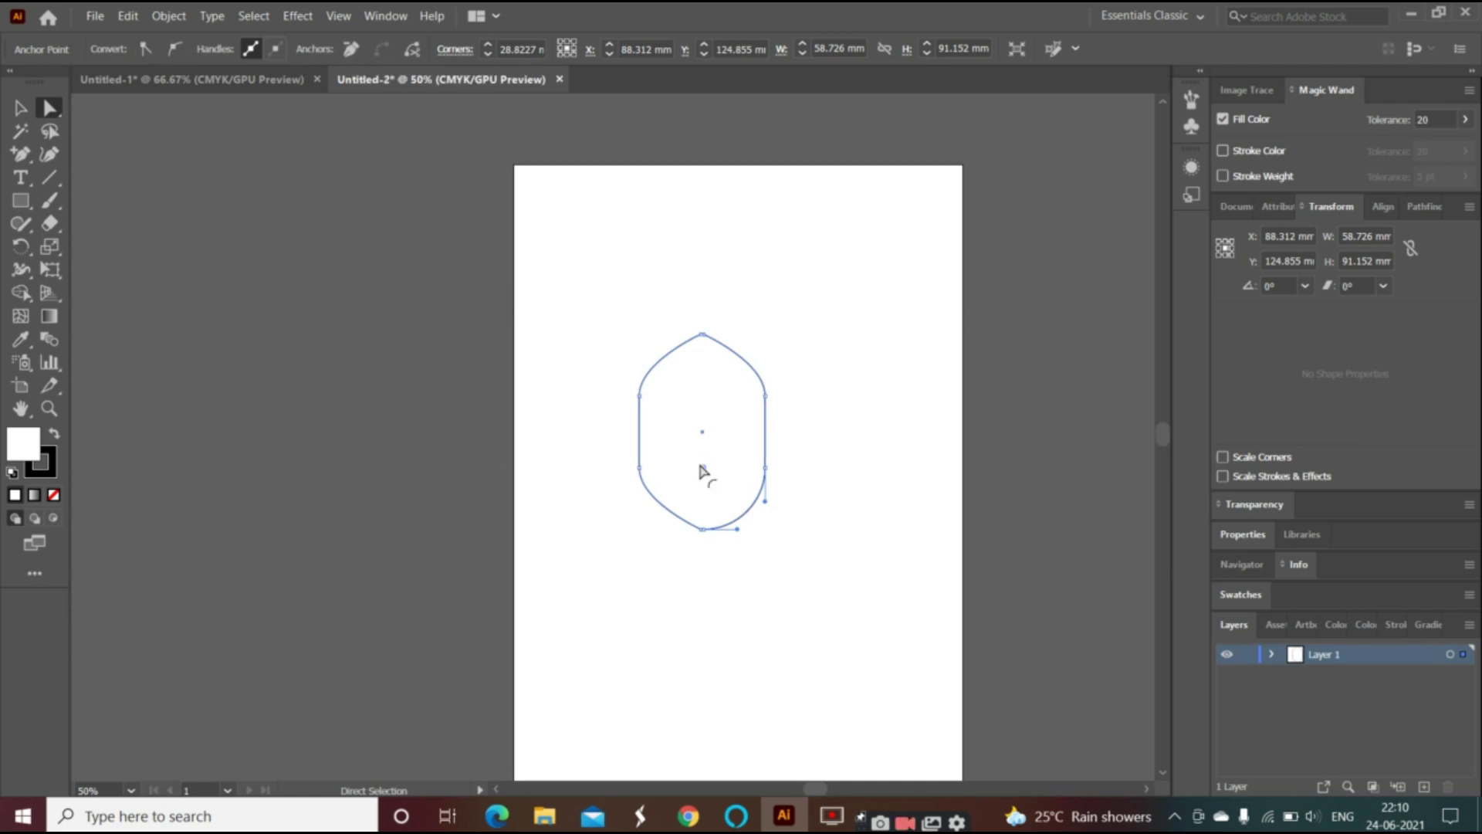
pyautogui.click(703, 529)
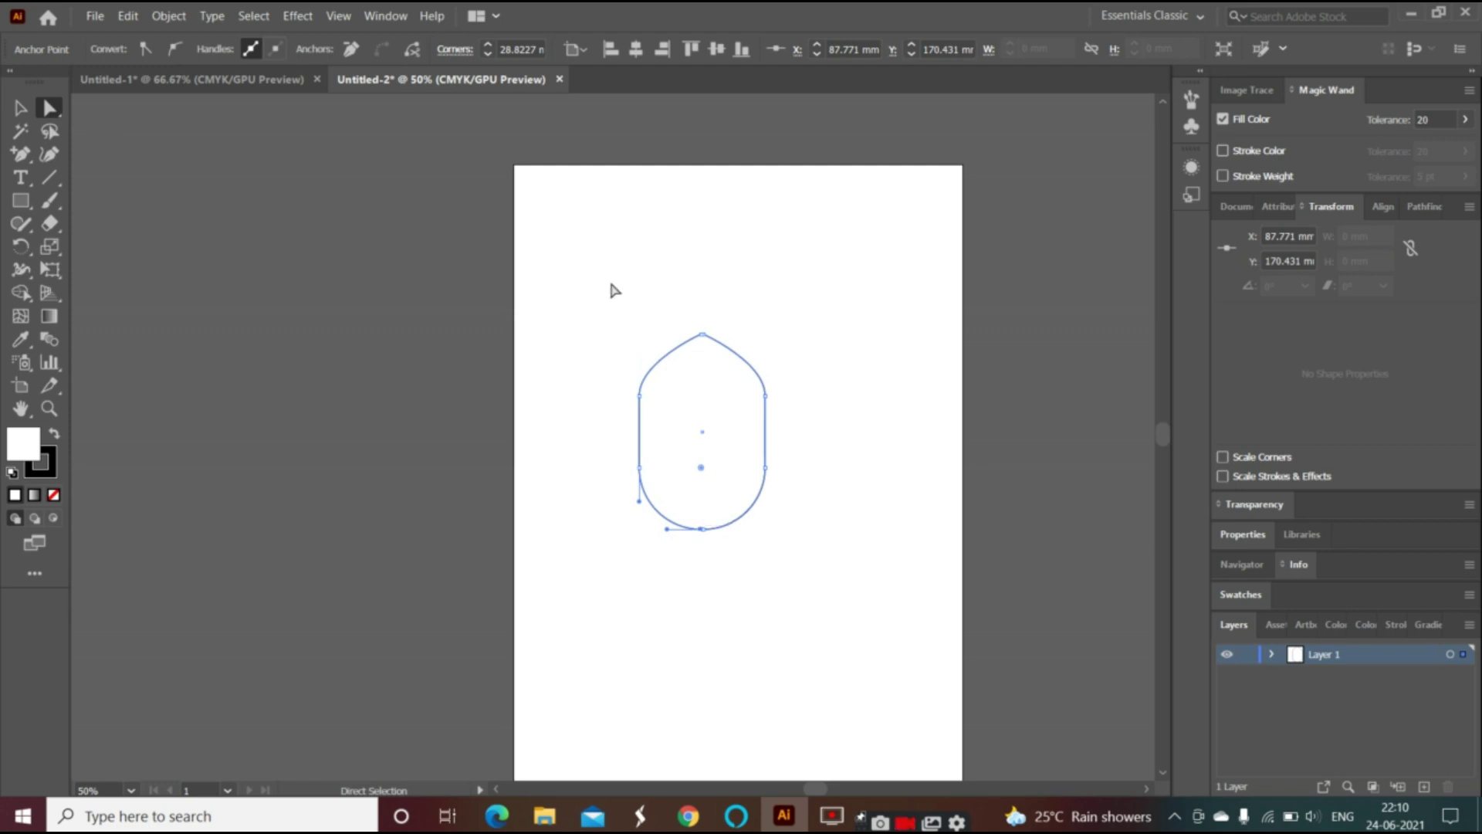
# - Make the bottom anchor a sharp point and stretch the shape downward to be taller
pyautogui.press('q')
pyautogui.moveTo(718, 505)
pyautogui.mouseDown()
pyautogui.moveTo(701, 553)
pyautogui.moveTo(734, 513)
pyautogui.mouseUp()
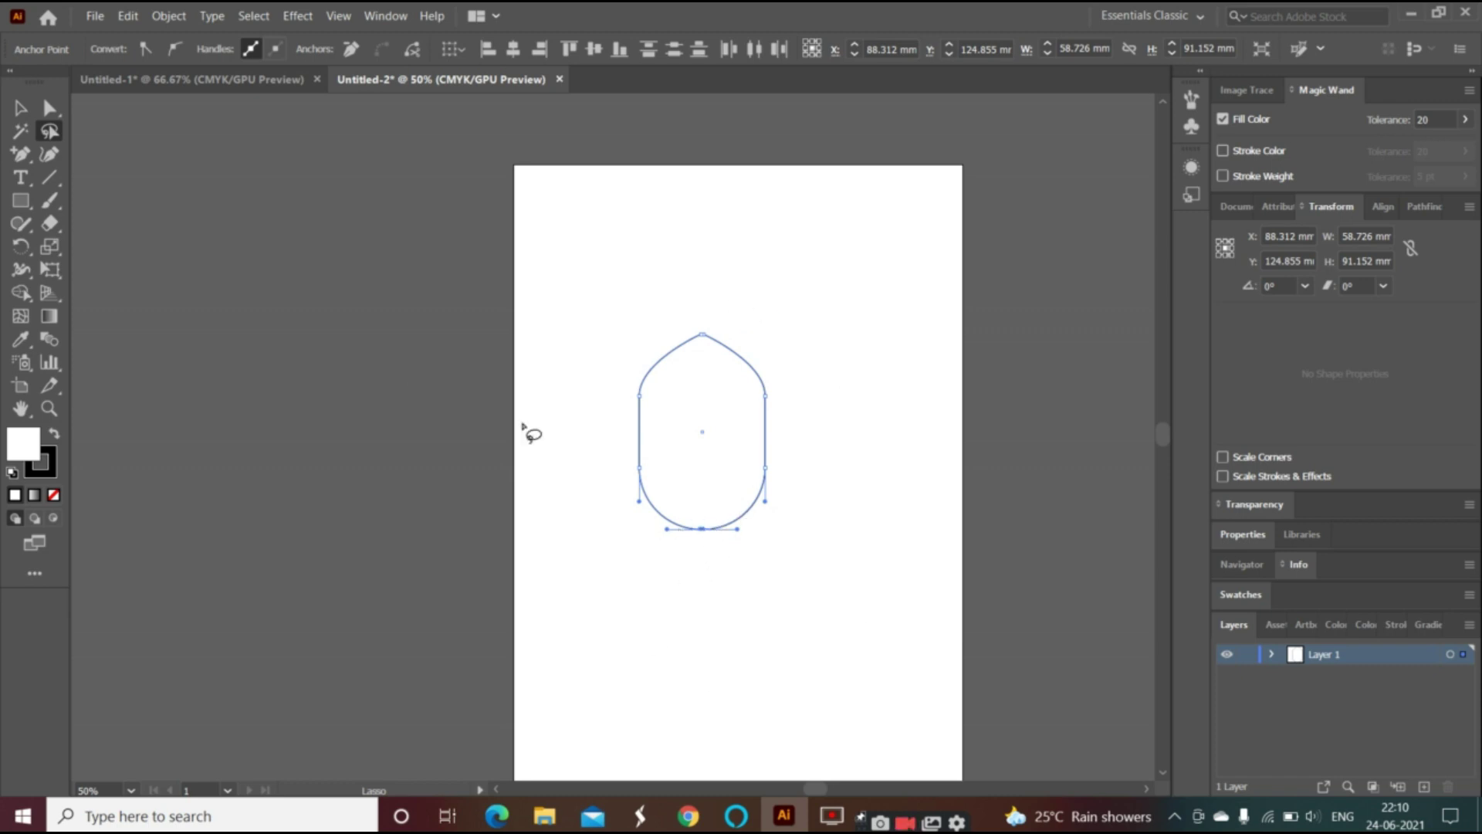
pyautogui.click(349, 50)
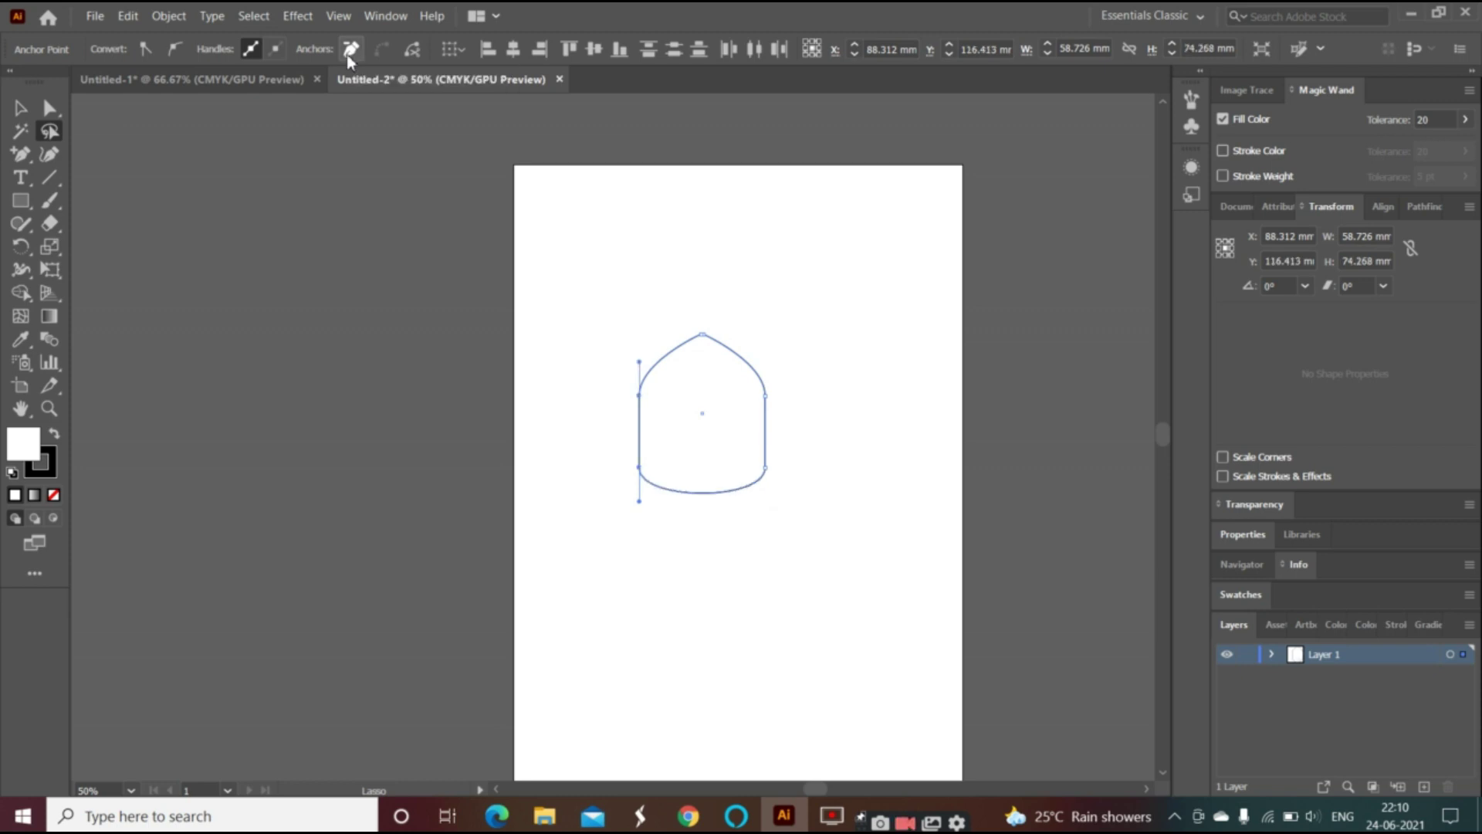
pyautogui.hotkey('ctrl', 'z')
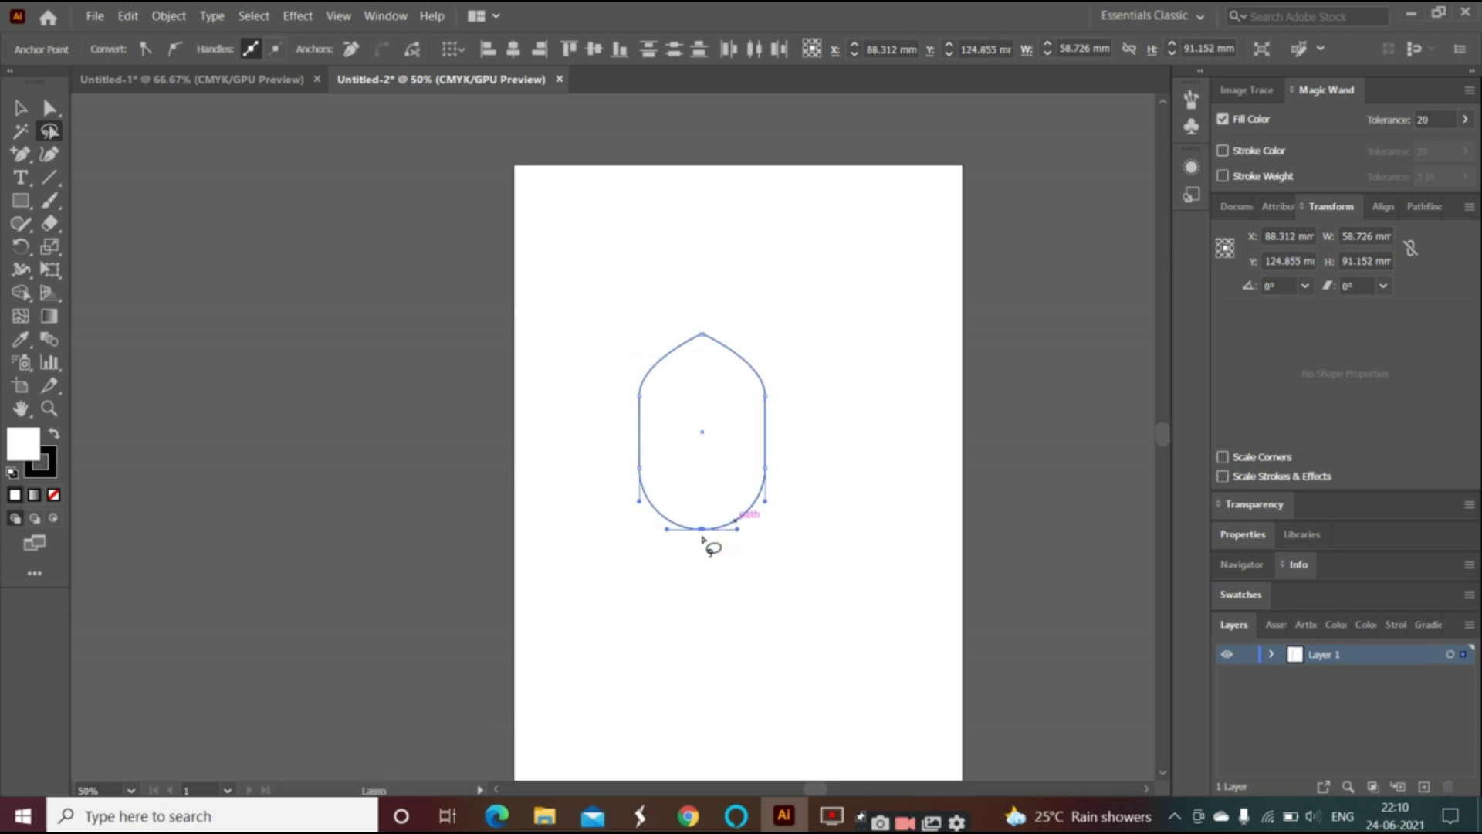
pyautogui.click(147, 49)
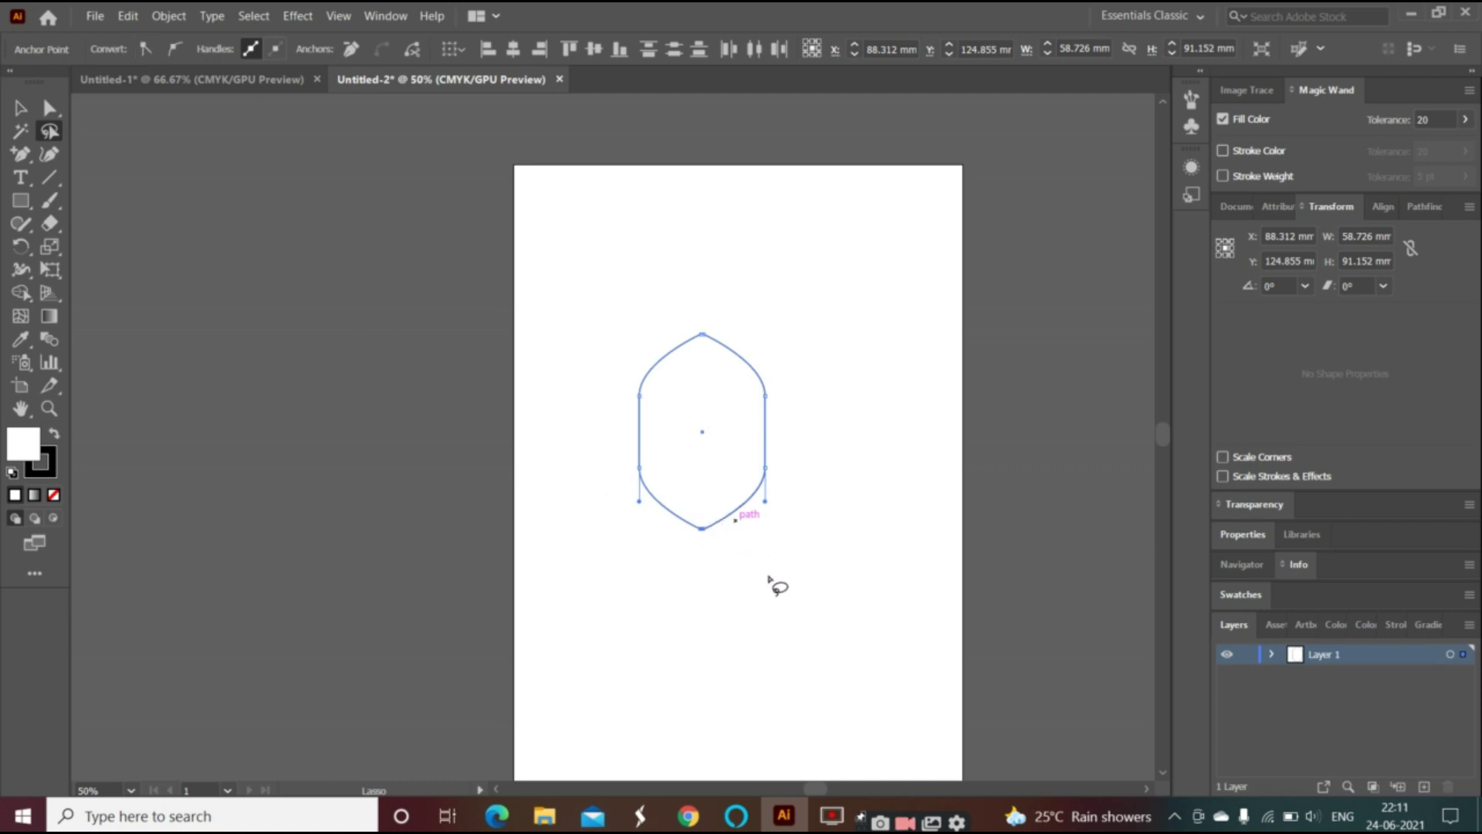
pyautogui.click(21, 111)
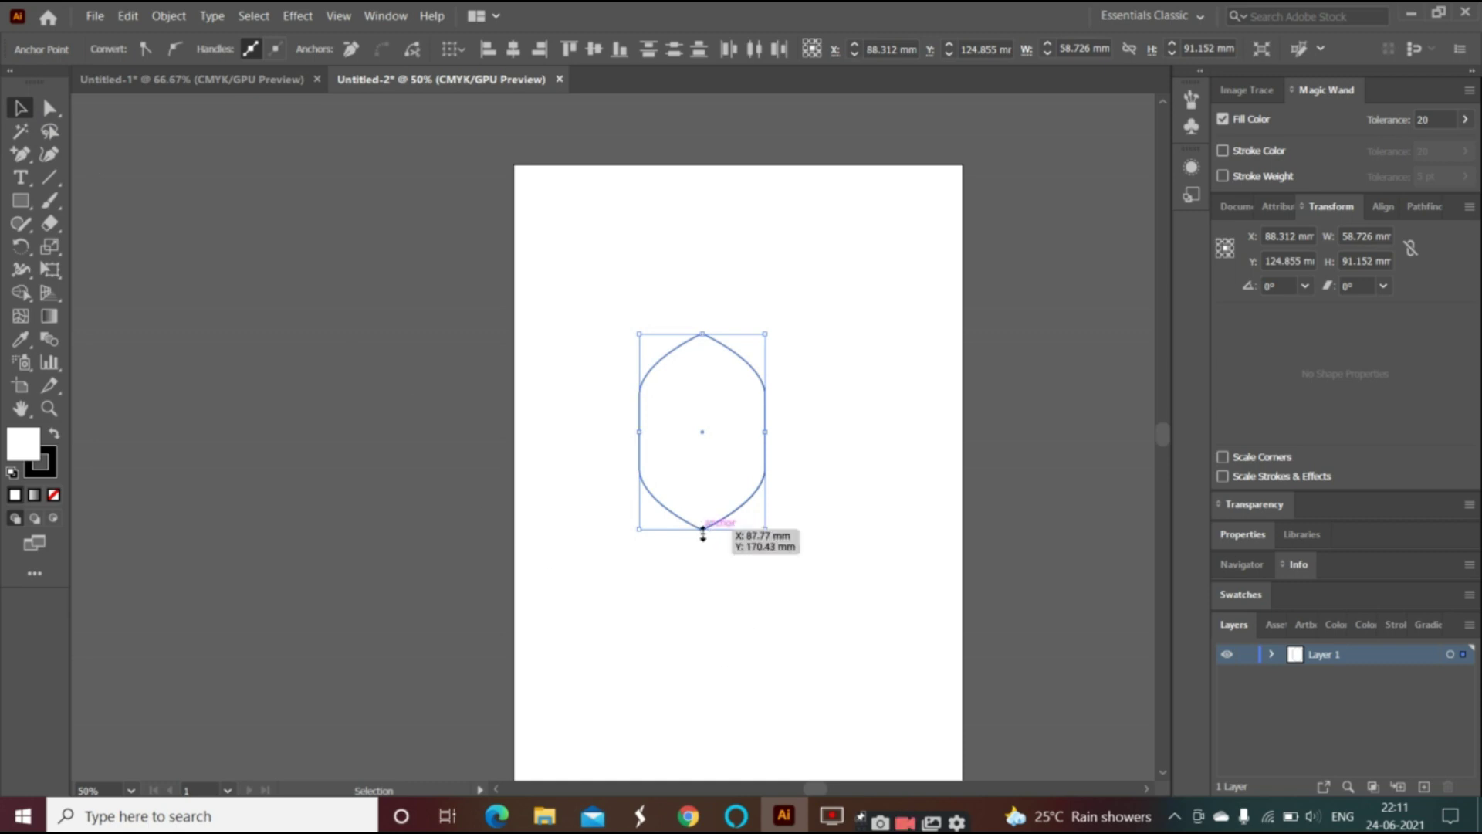
pyautogui.moveTo(702, 529); pyautogui.dragTo(703, 637)
pyautogui.click(721, 636)
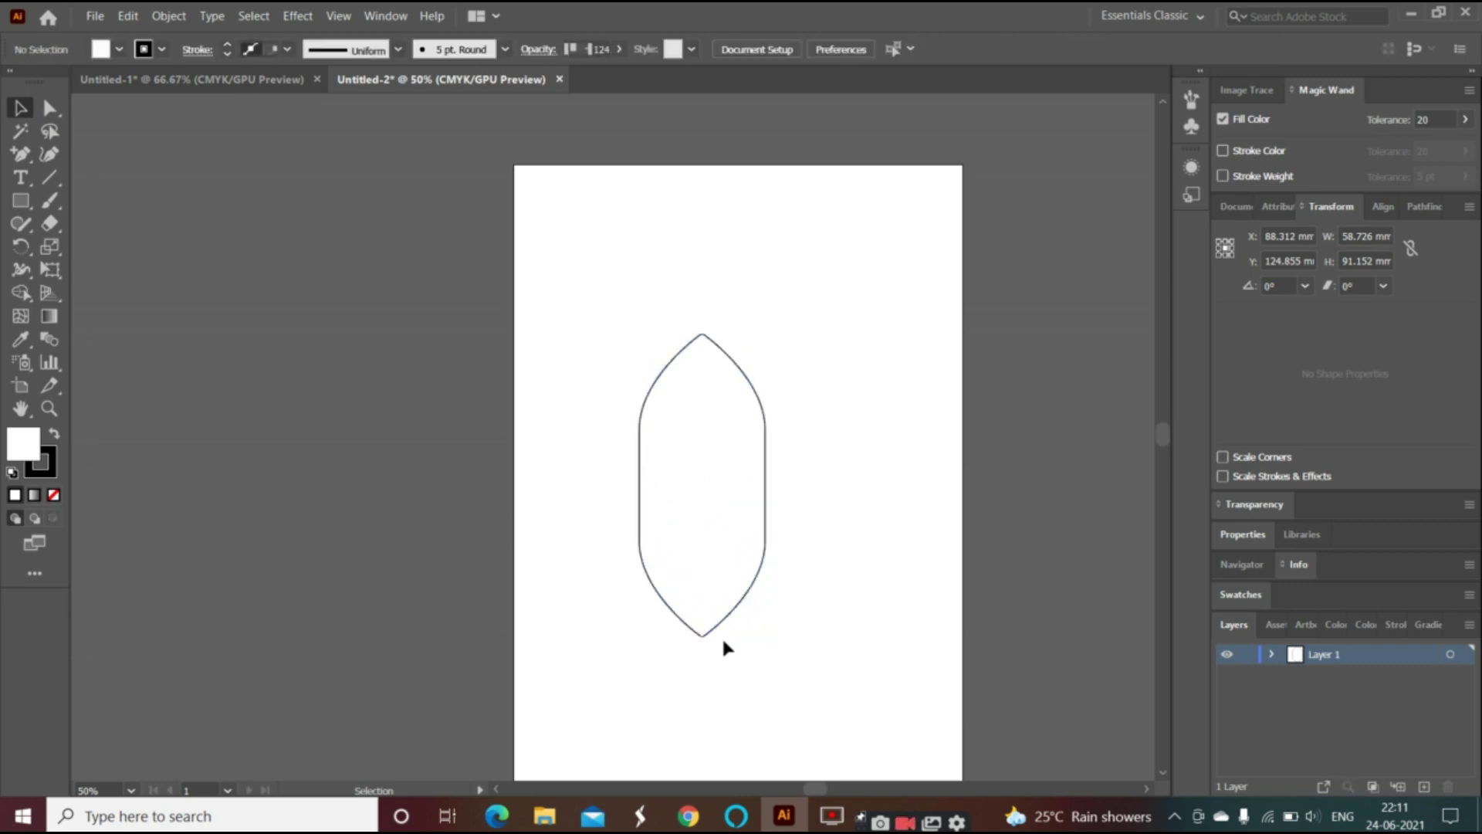
# - Try selecting the right-side anchors, then deselect all with Ctrl+Shift+A and reselect the whole shape
pyautogui.click(765, 480)
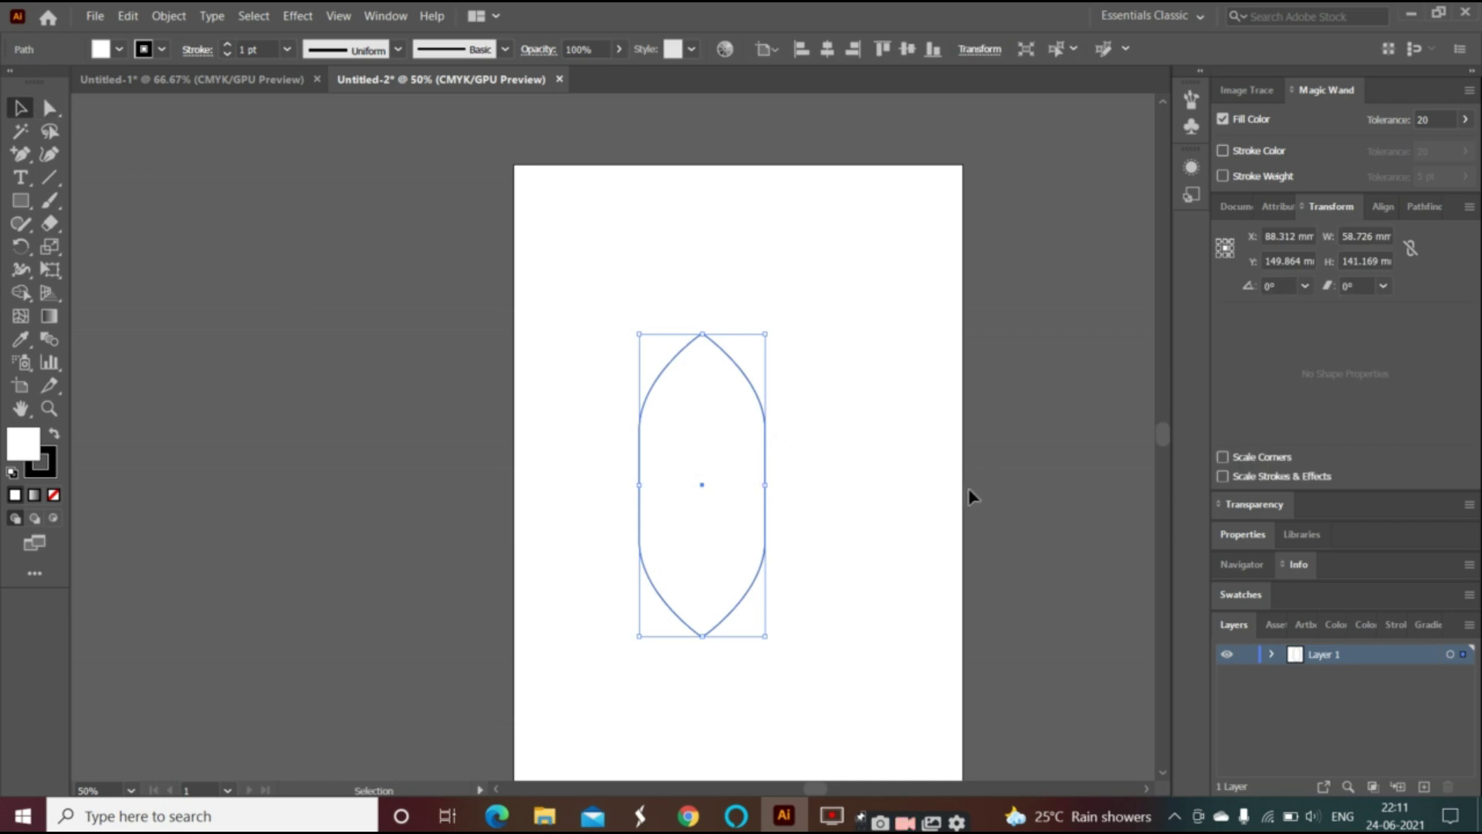
pyautogui.press('q')
pyautogui.moveTo(784, 459)
pyautogui.mouseDown()
pyautogui.moveTo(772, 508)
pyautogui.moveTo(795, 467)
pyautogui.moveTo(770, 424)
pyautogui.mouseUp()
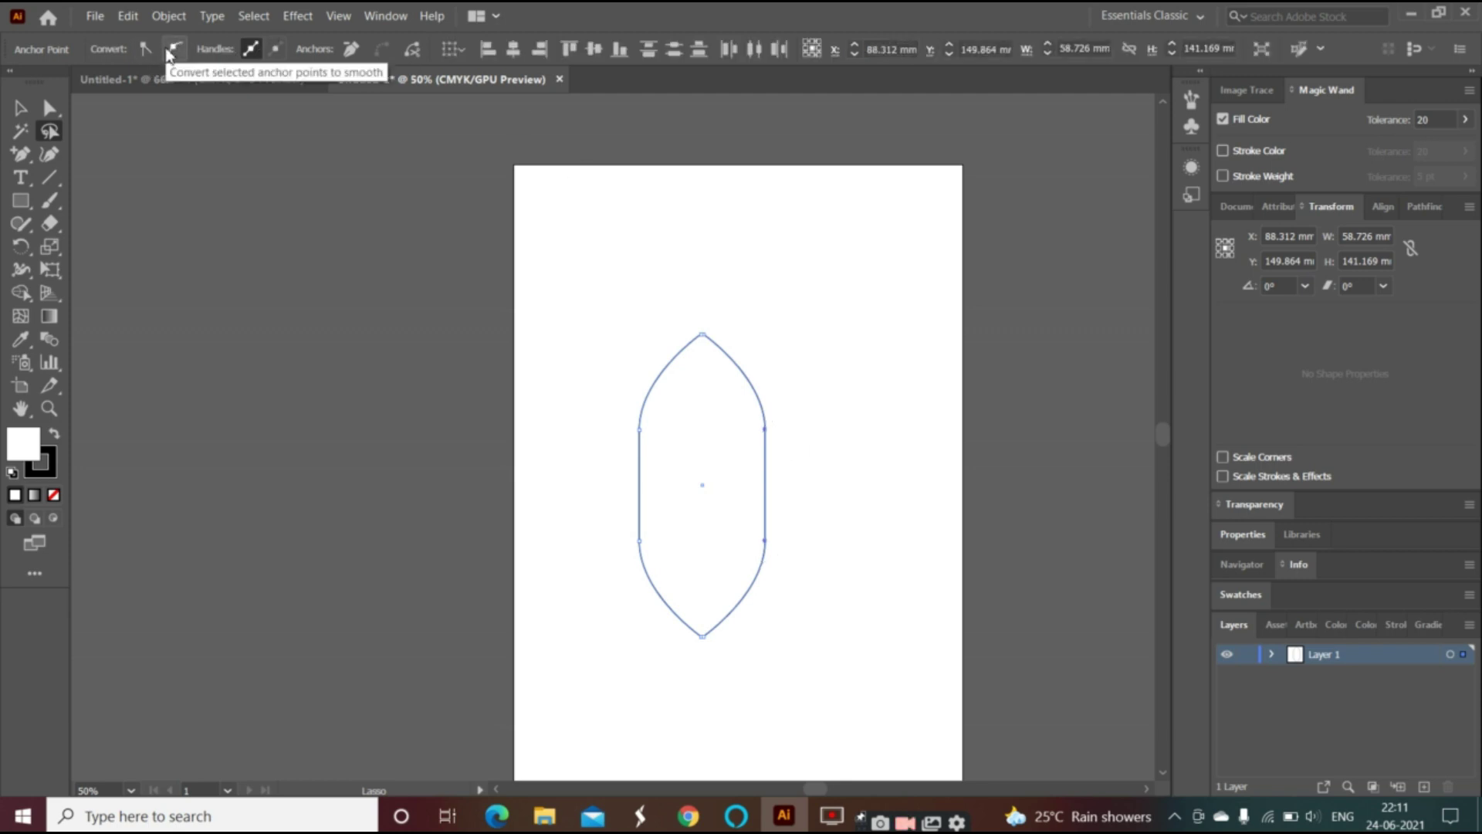
pyautogui.moveTo(804, 402)
pyautogui.mouseDown()
pyautogui.moveTo(772, 544)
pyautogui.moveTo(806, 426)
pyautogui.mouseUp()
pyautogui.press('v')
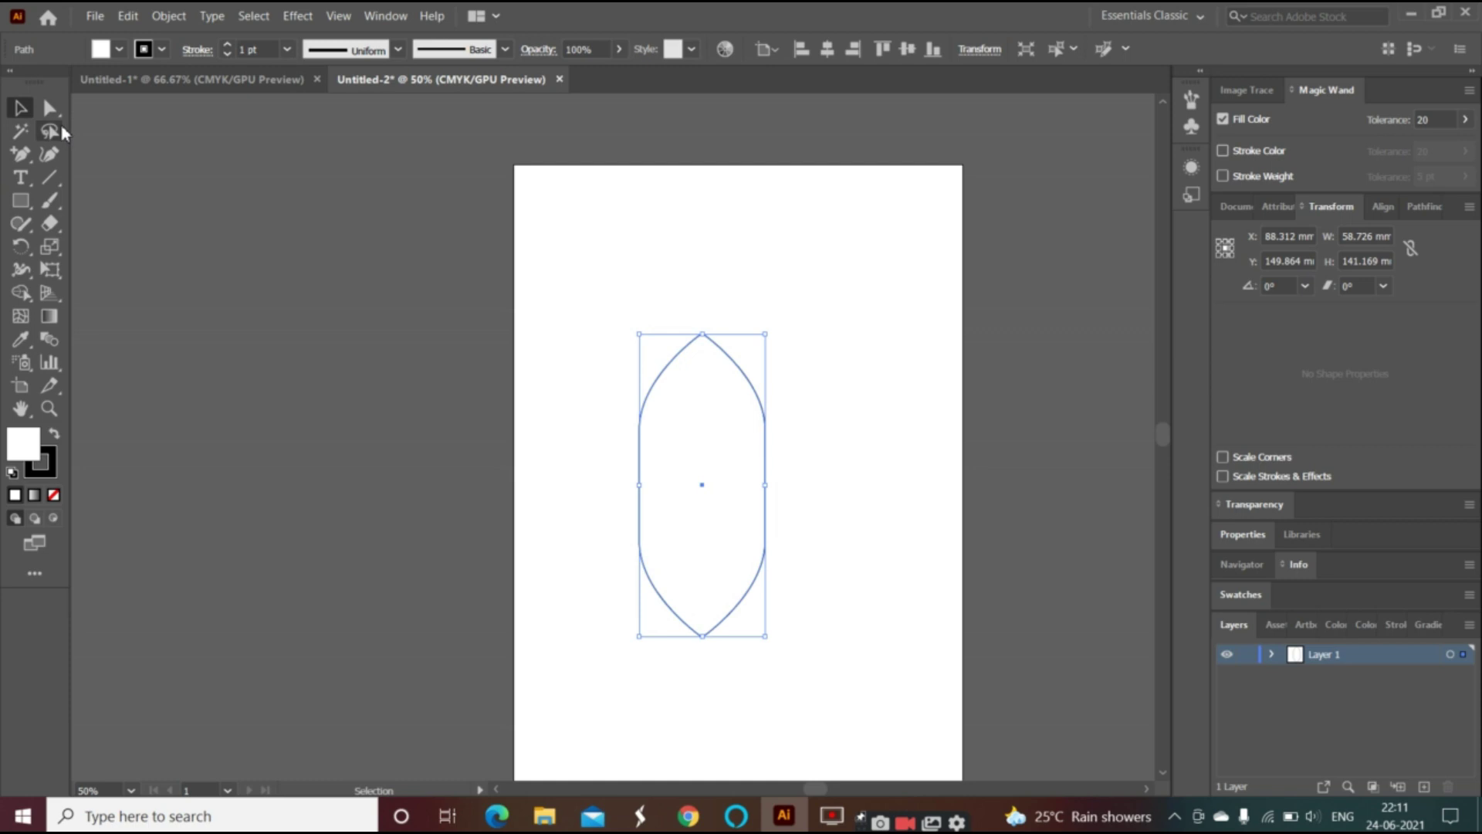
pyautogui.press('a')
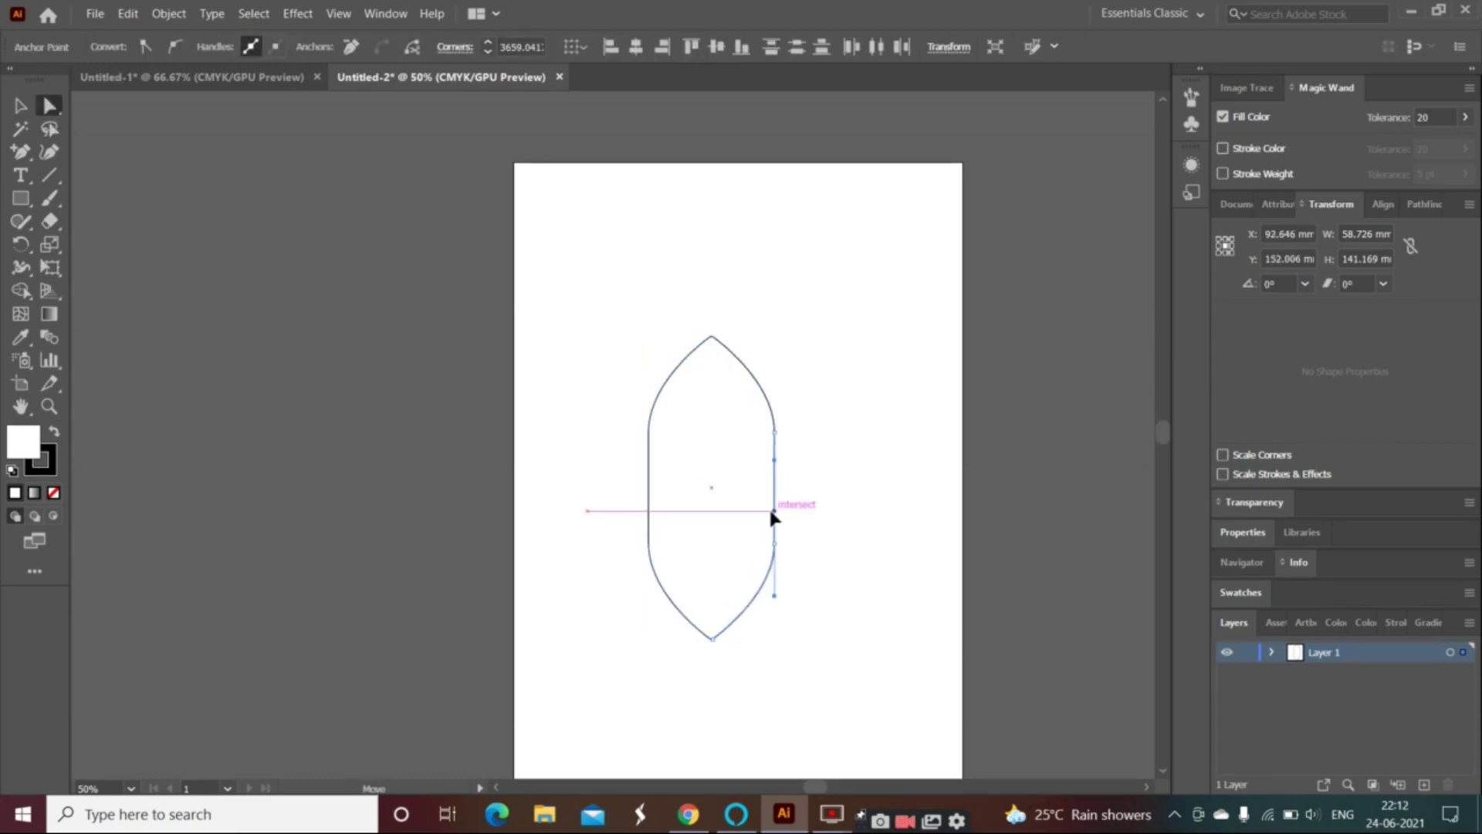
pyautogui.click(772, 511)
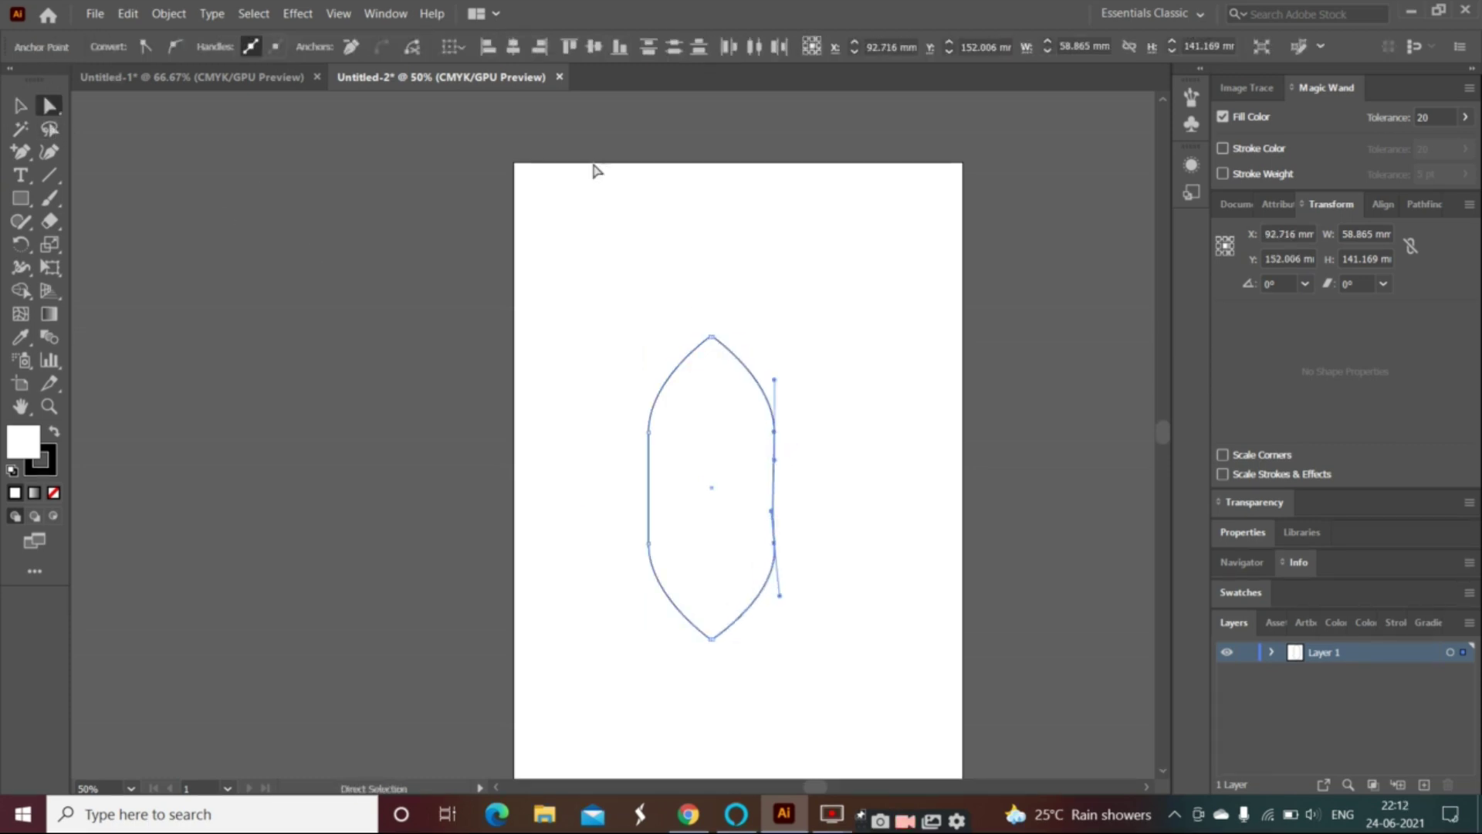
pyautogui.press('v')
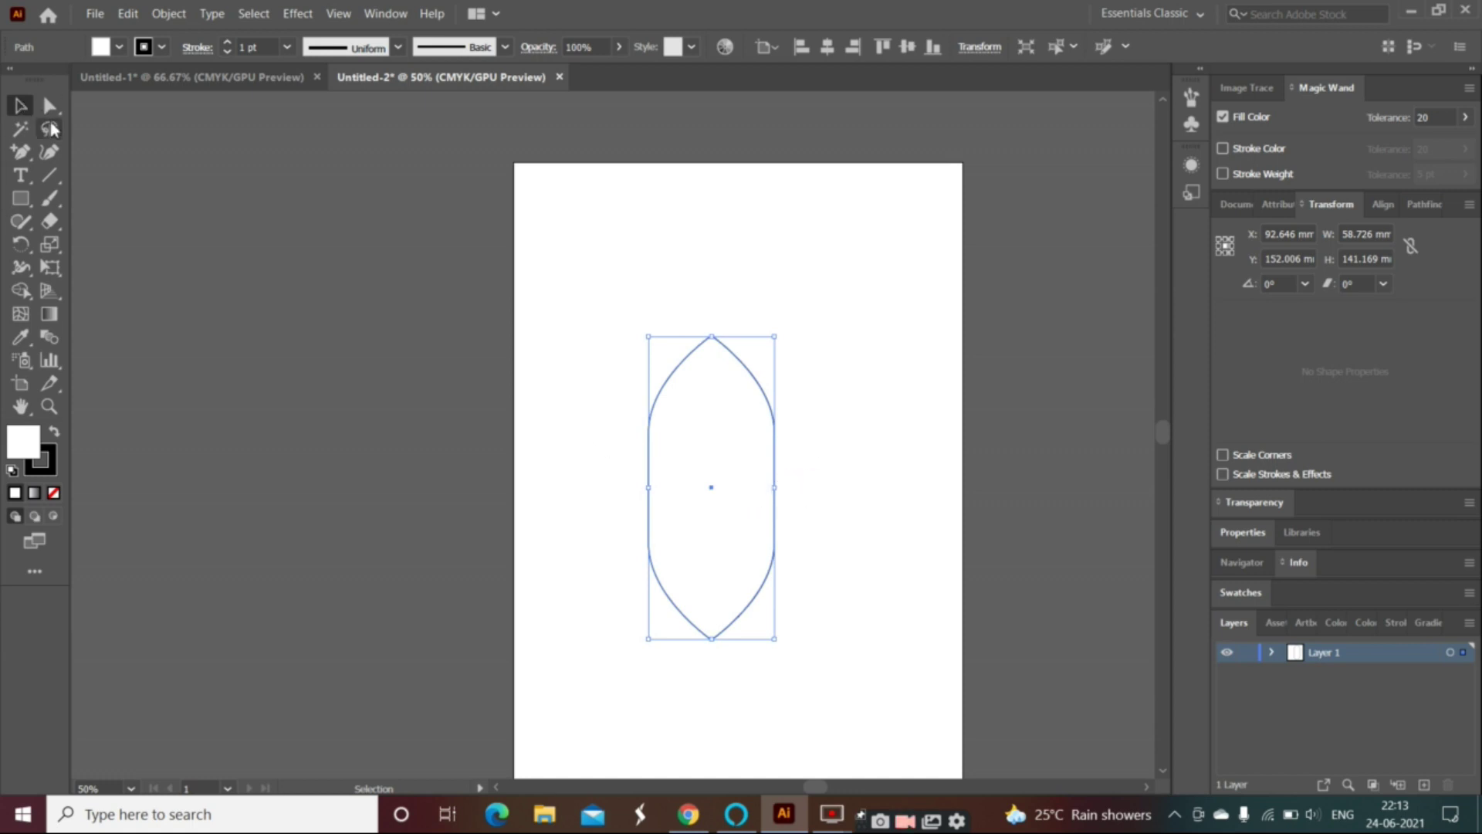
pyautogui.hotkey('ctrl', 'shift', 'a')
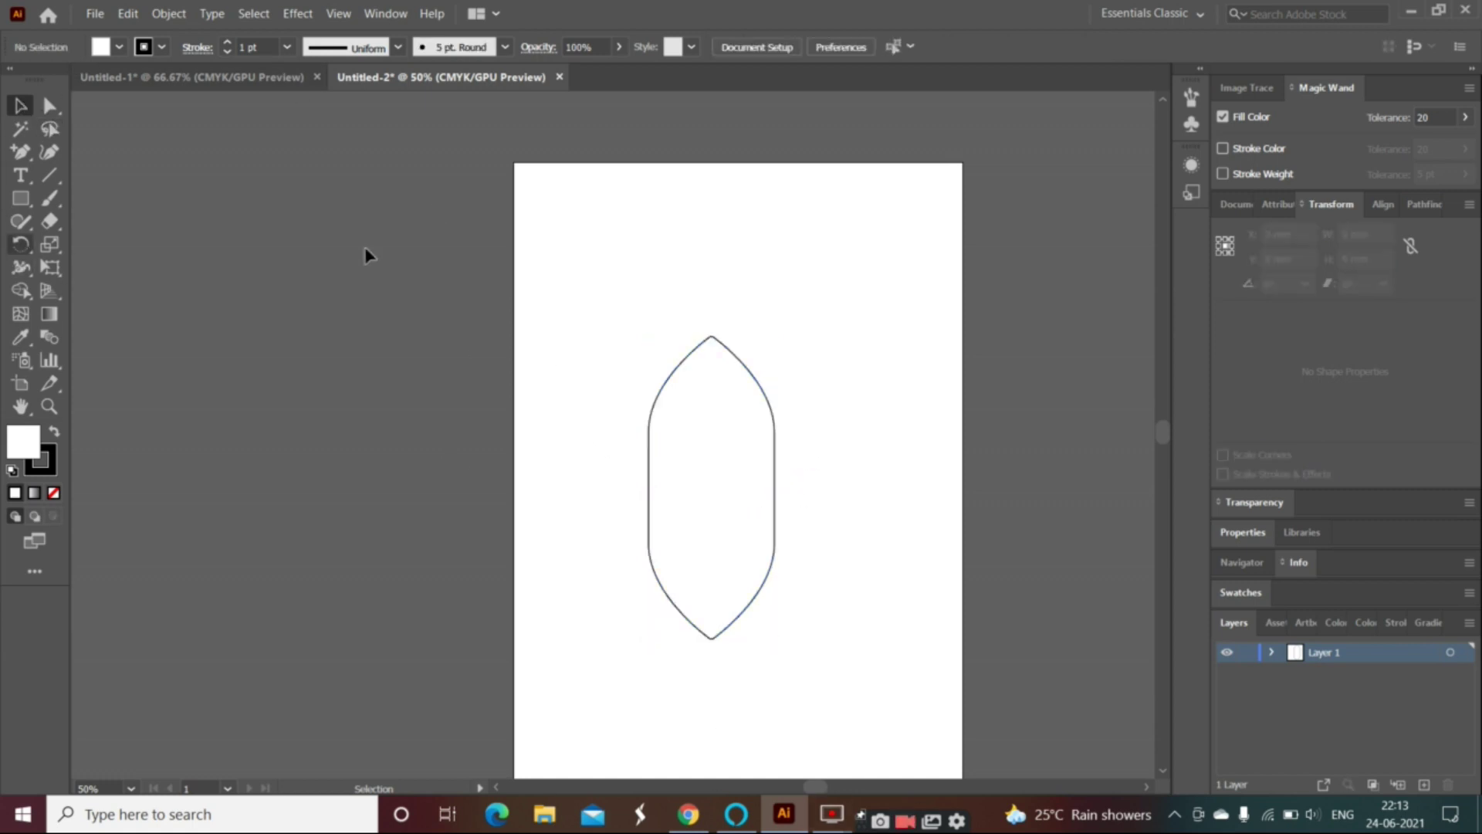
pyautogui.click(776, 484)
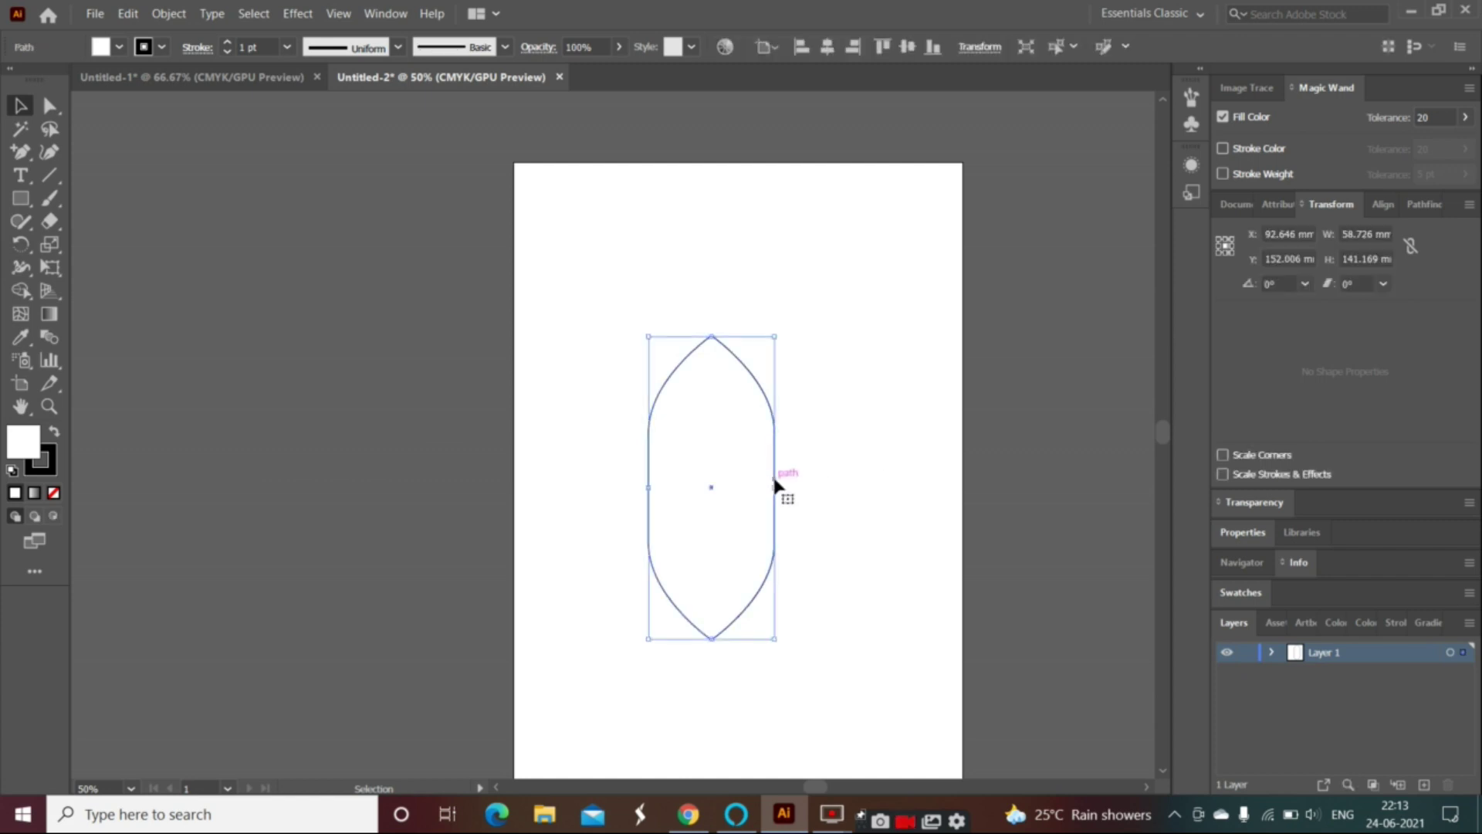
# - Drag the top tip anchor upward to make the shape taller
pyautogui.press('a')
pyautogui.moveTo(765, 368); pyautogui.dragTo(789, 375)
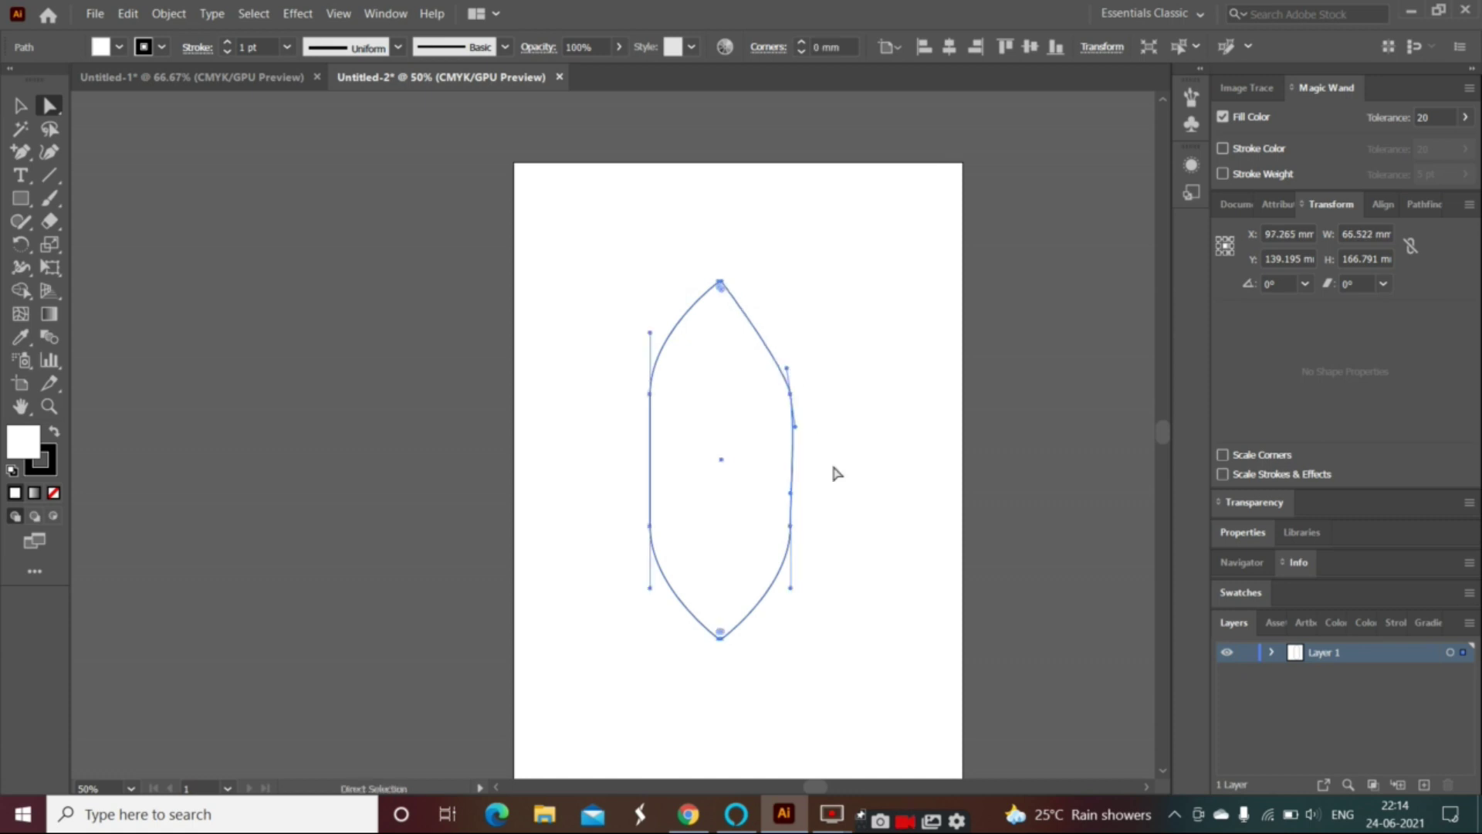
pyautogui.click(805, 581)
# - Try bending the lower-right segment outward, then undo it
pyautogui.click(791, 587)
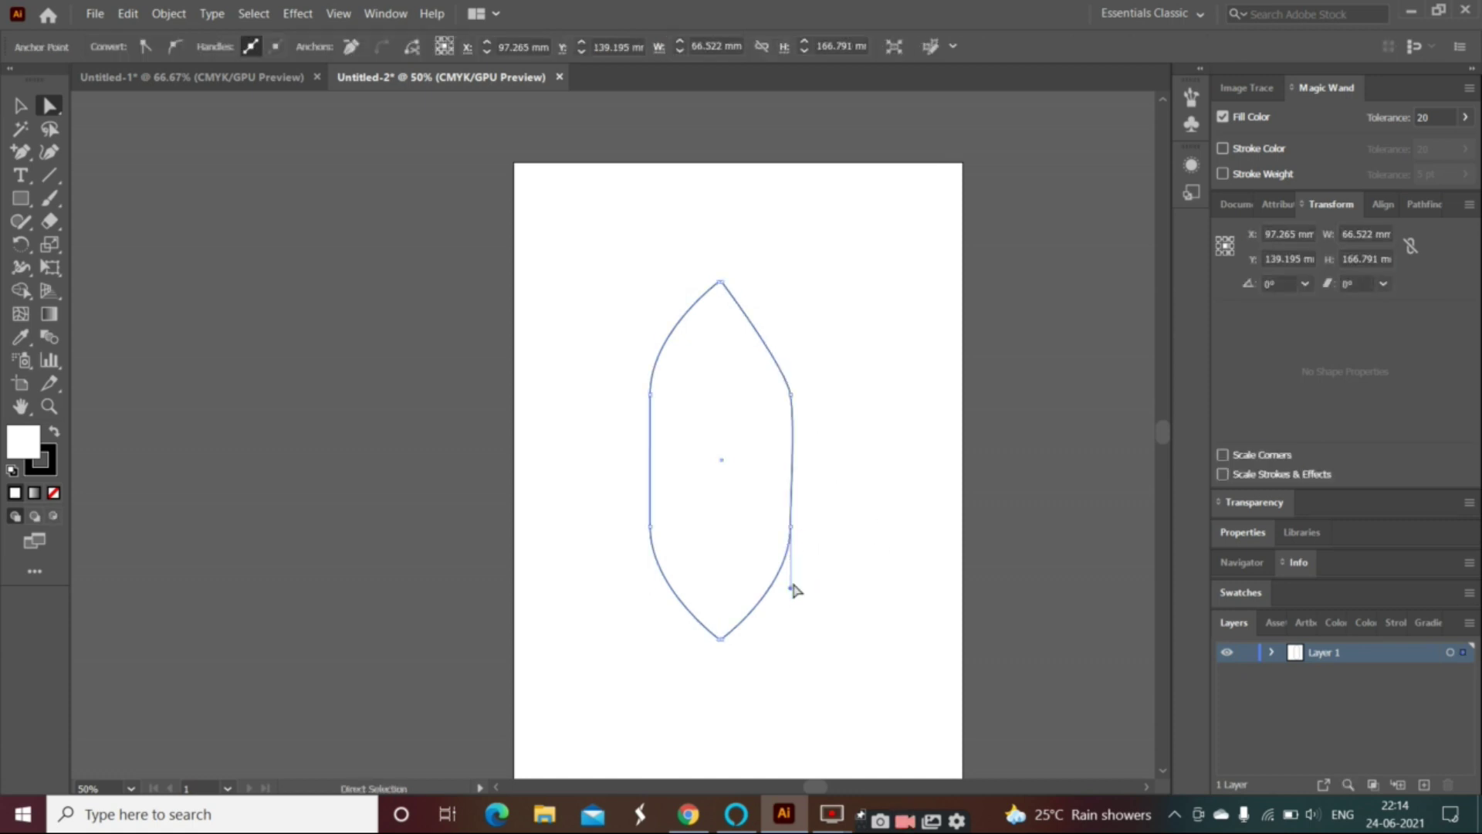
pyautogui.click(799, 568)
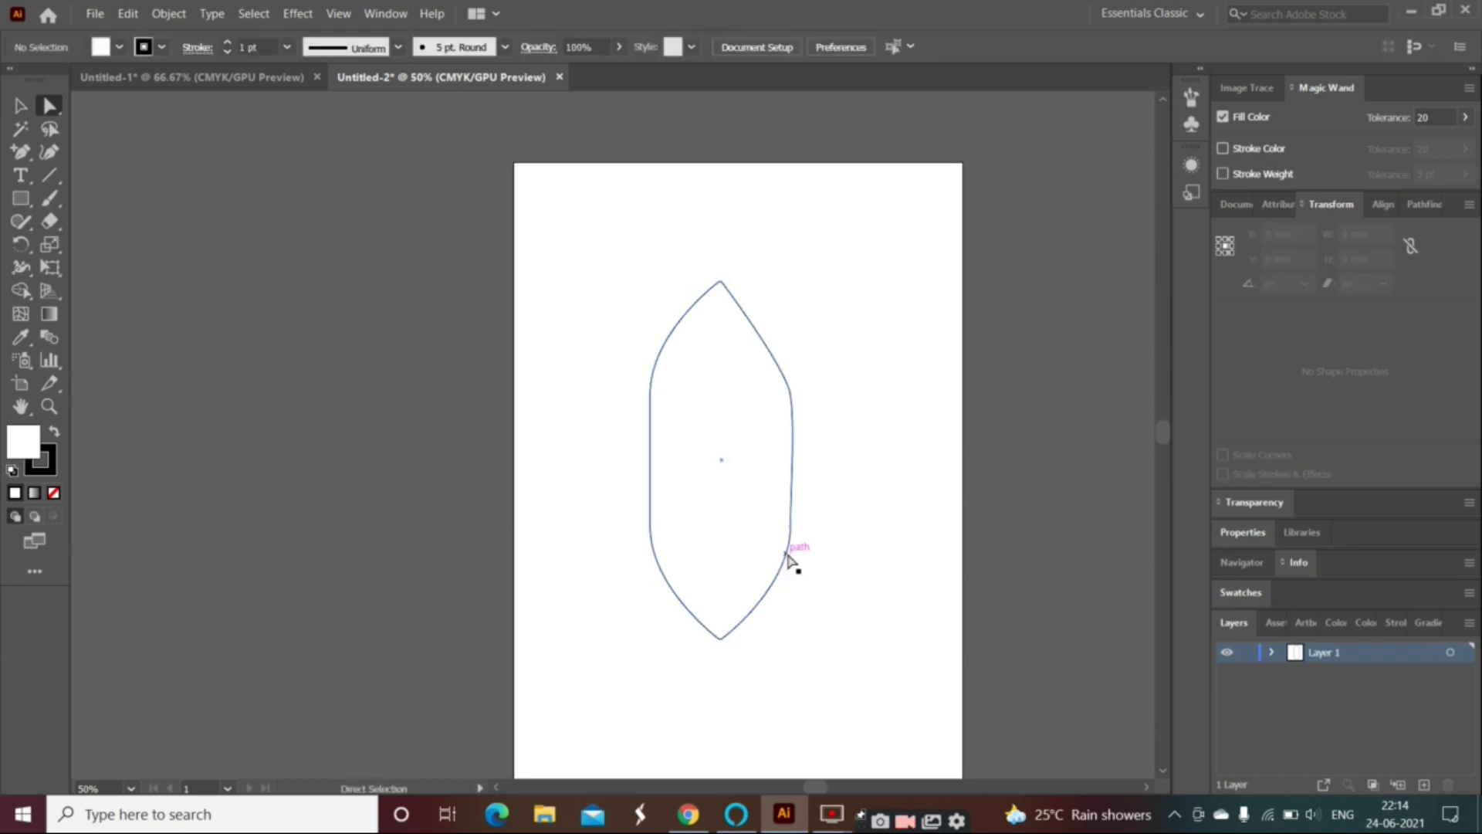
pyautogui.click(787, 555)
pyautogui.moveTo(796, 585)
pyautogui.mouseDown()
pyautogui.moveTo(801, 575)
pyautogui.moveTo(773, 588)
pyautogui.mouseUp()
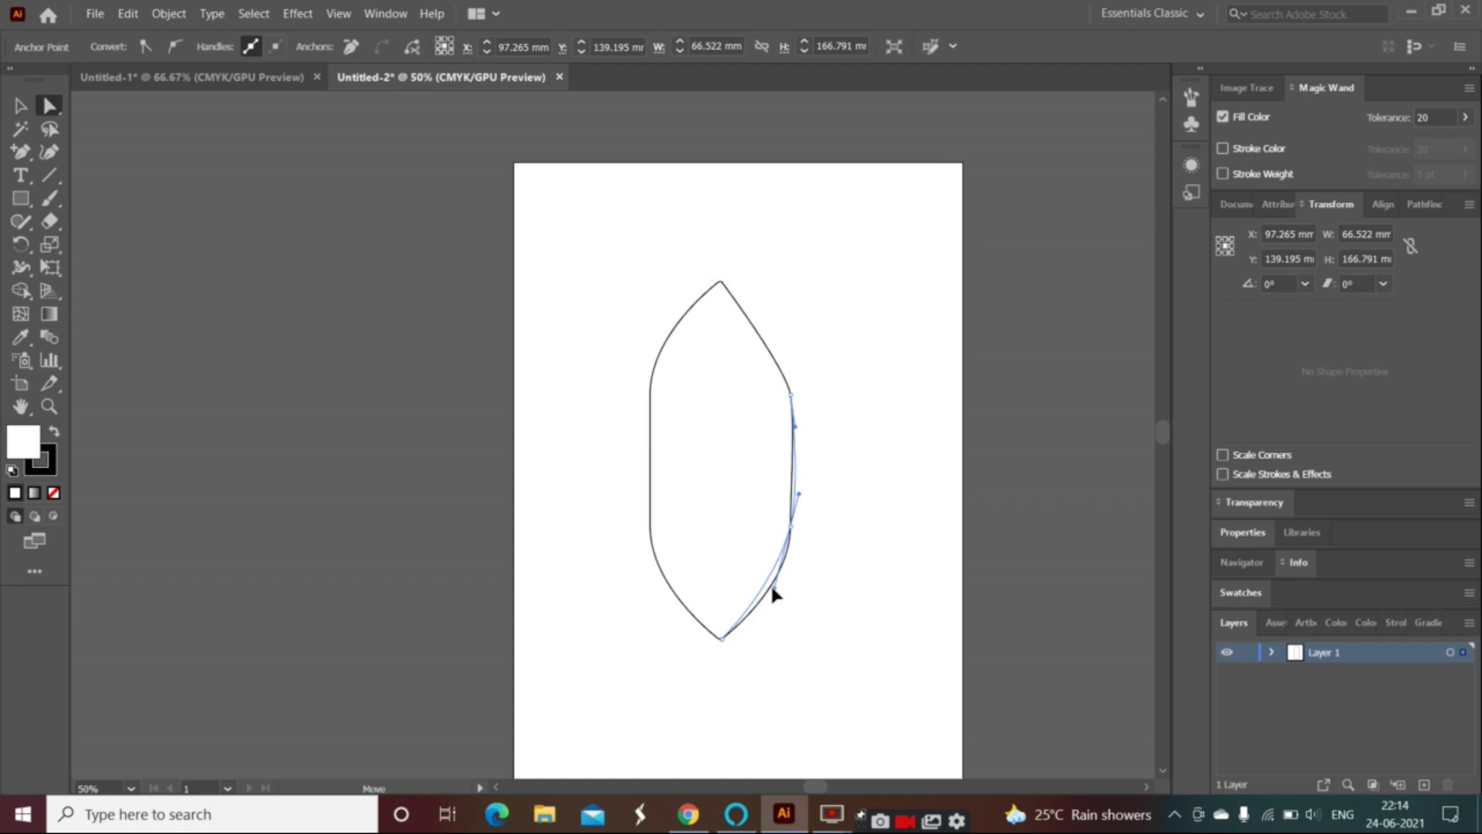
pyautogui.hotkey('ctrl', 'z')
# - Try pushing out the left side and upper-left segment, then undo back to symmetric
pyautogui.click(666, 454)
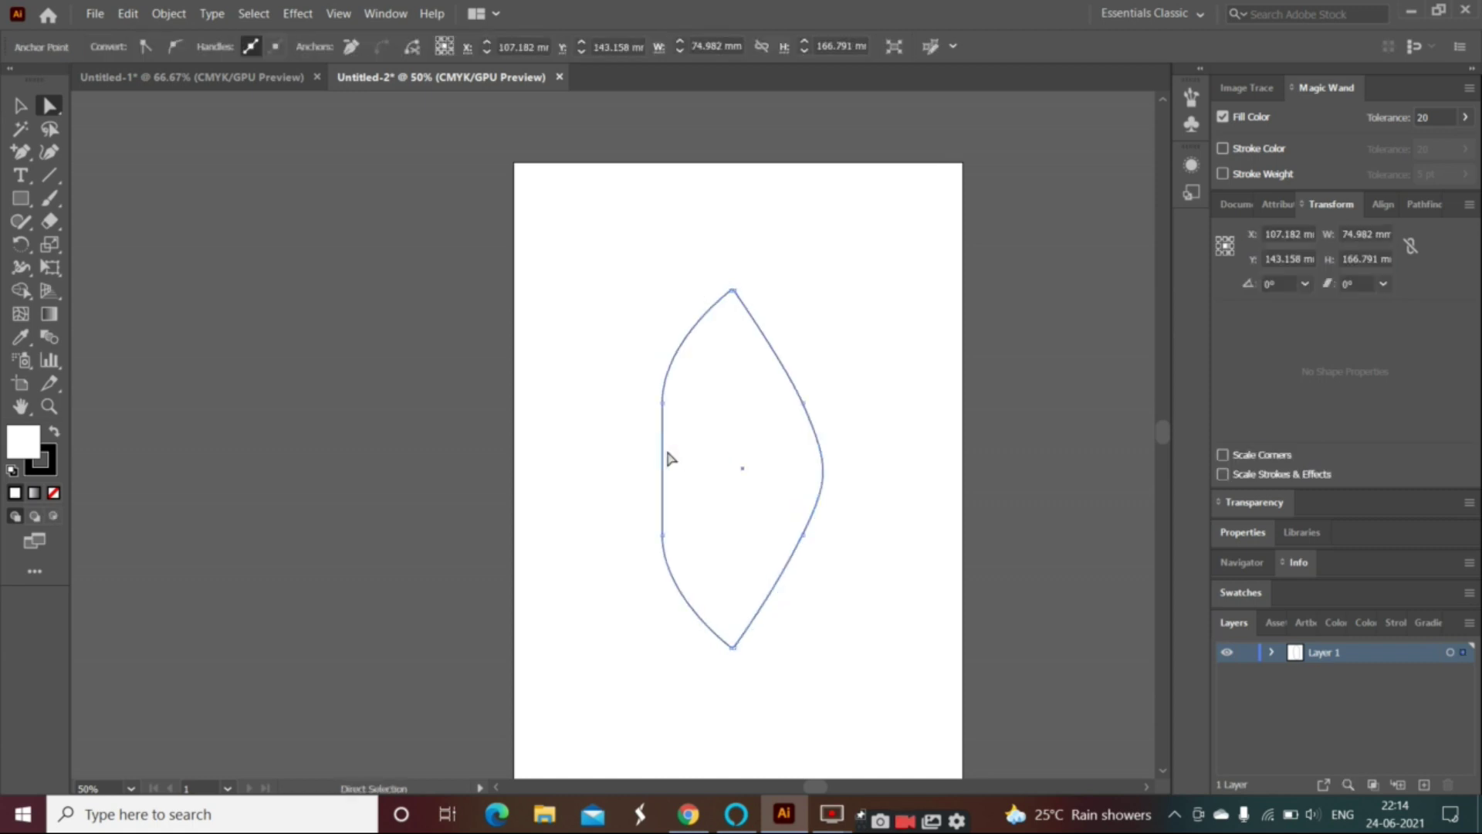
pyautogui.click(664, 403)
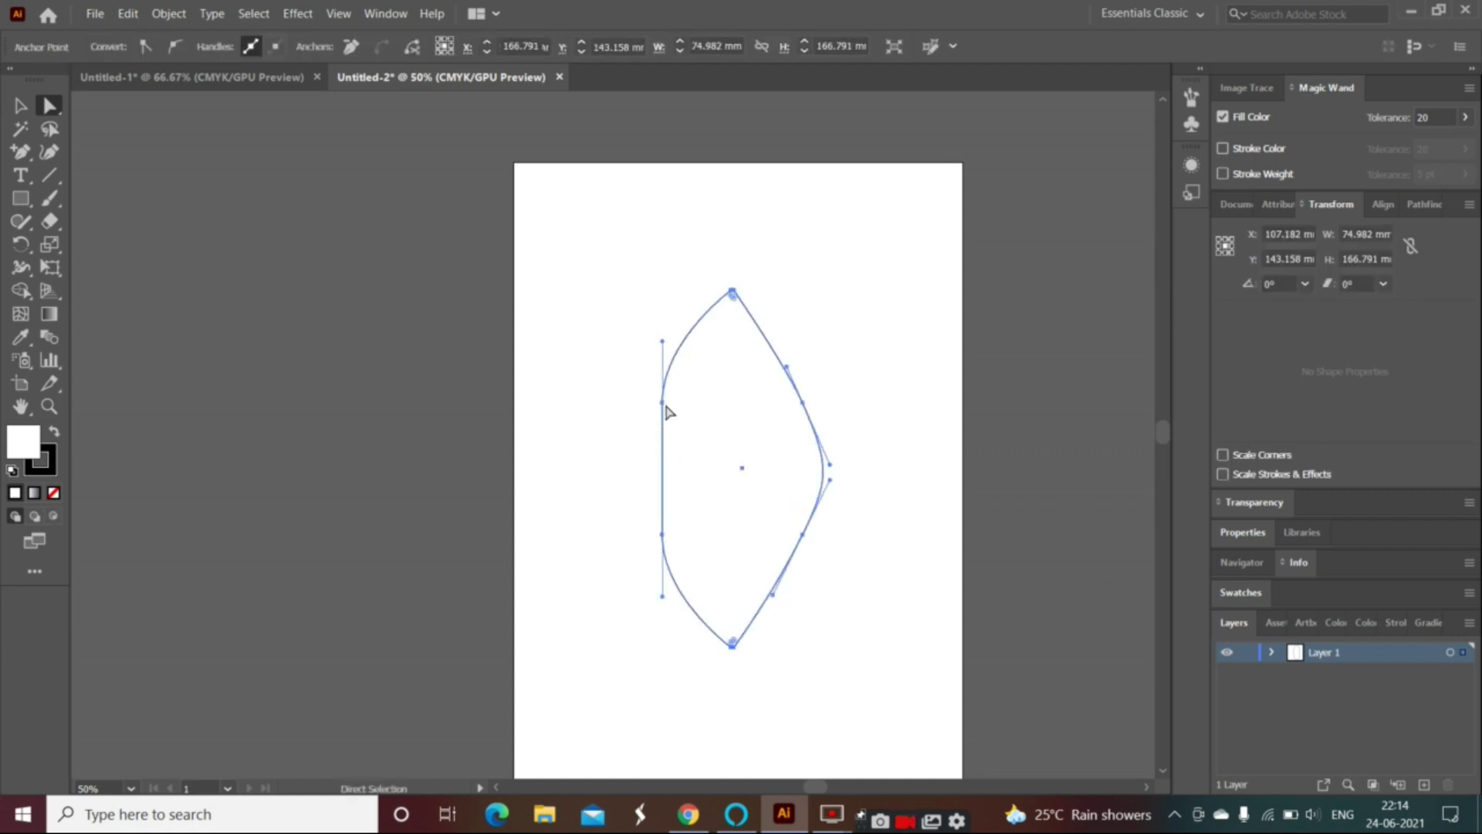
pyautogui.moveTo(666, 406); pyautogui.dragTo(643, 391)
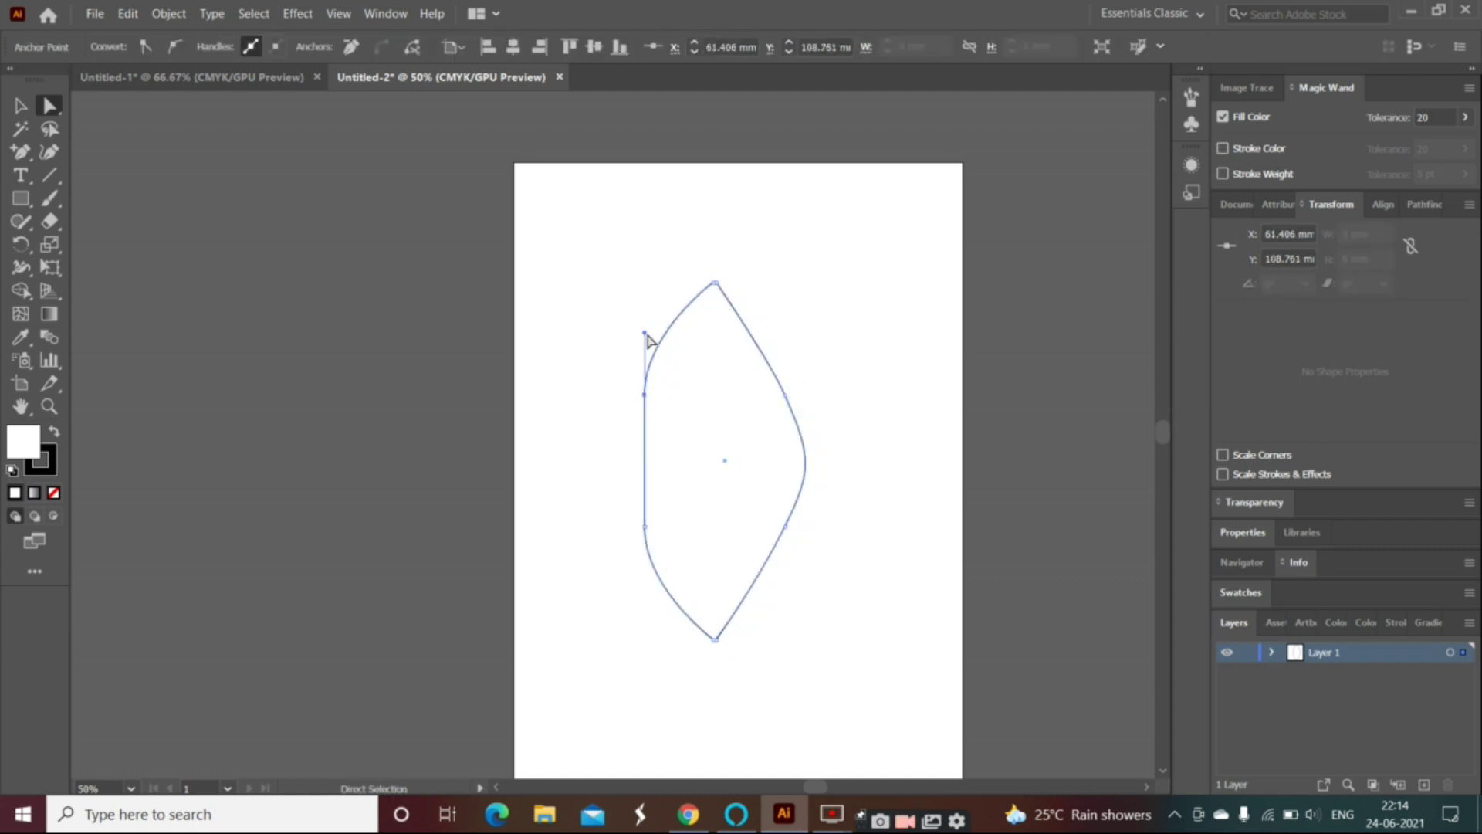
pyautogui.click(651, 340)
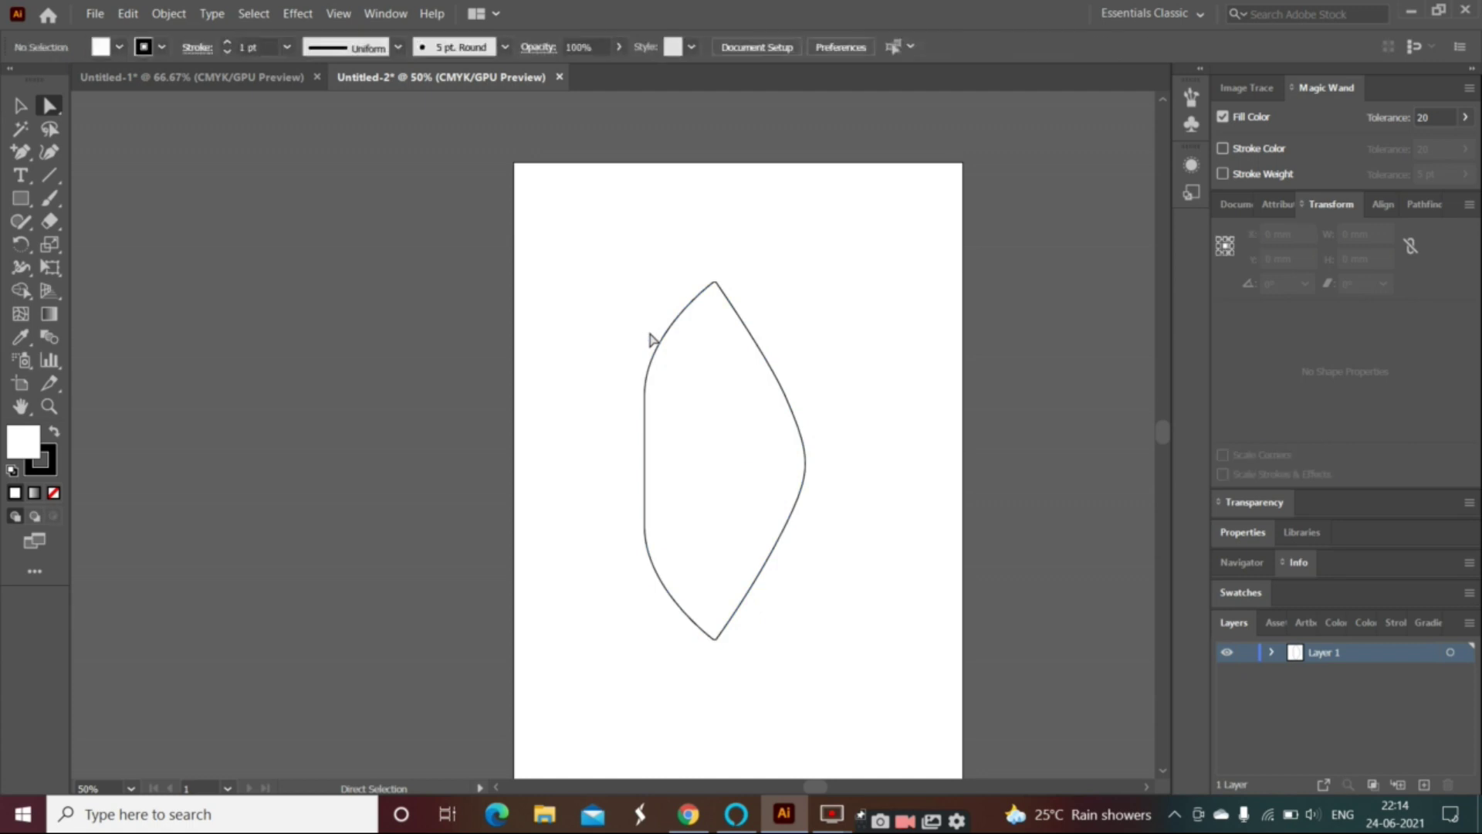
pyautogui.click(650, 344)
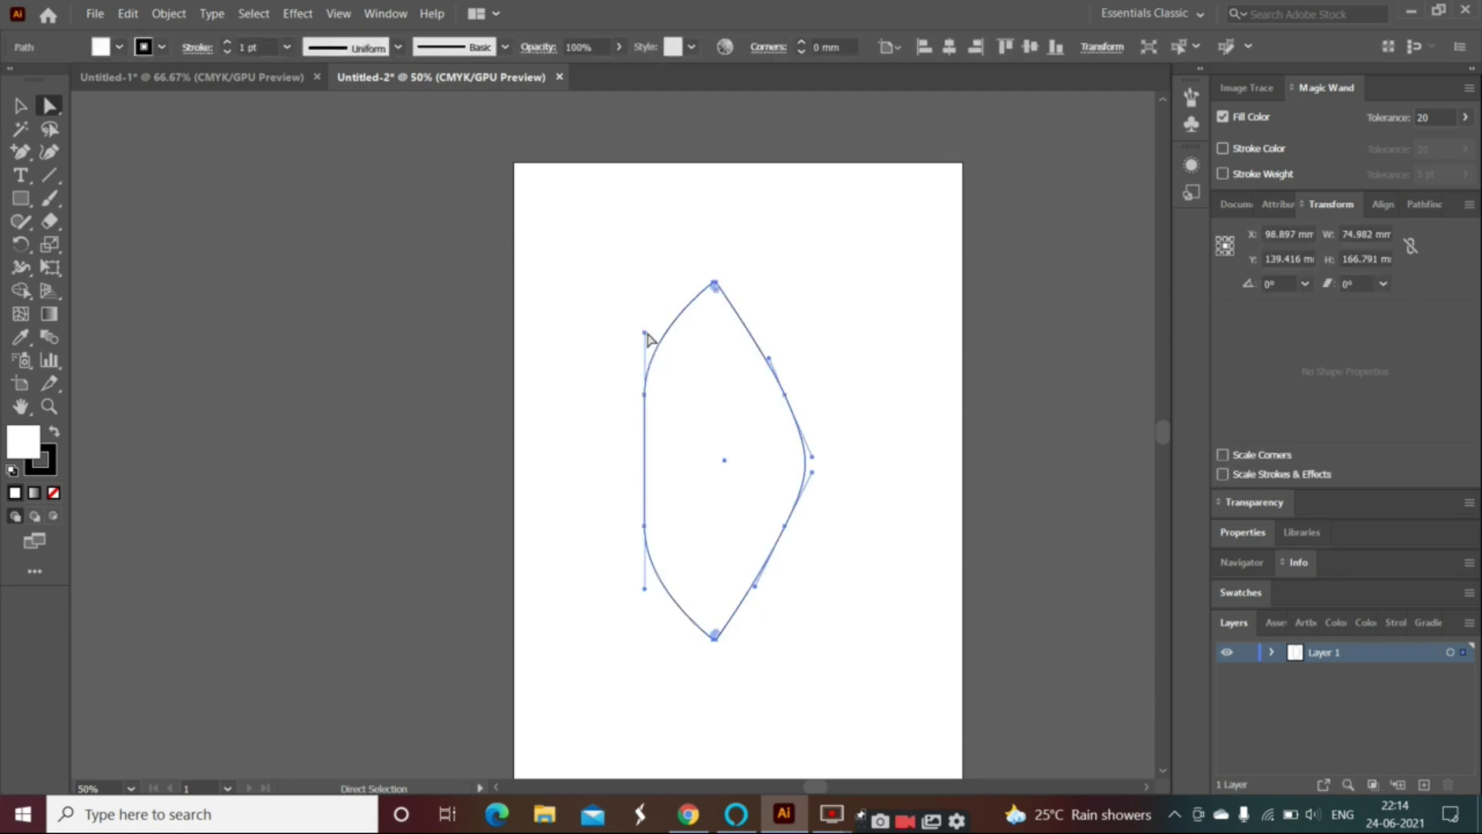
pyautogui.moveTo(653, 341); pyautogui.dragTo(685, 342)
pyautogui.hotkey('ctrl', 'z')
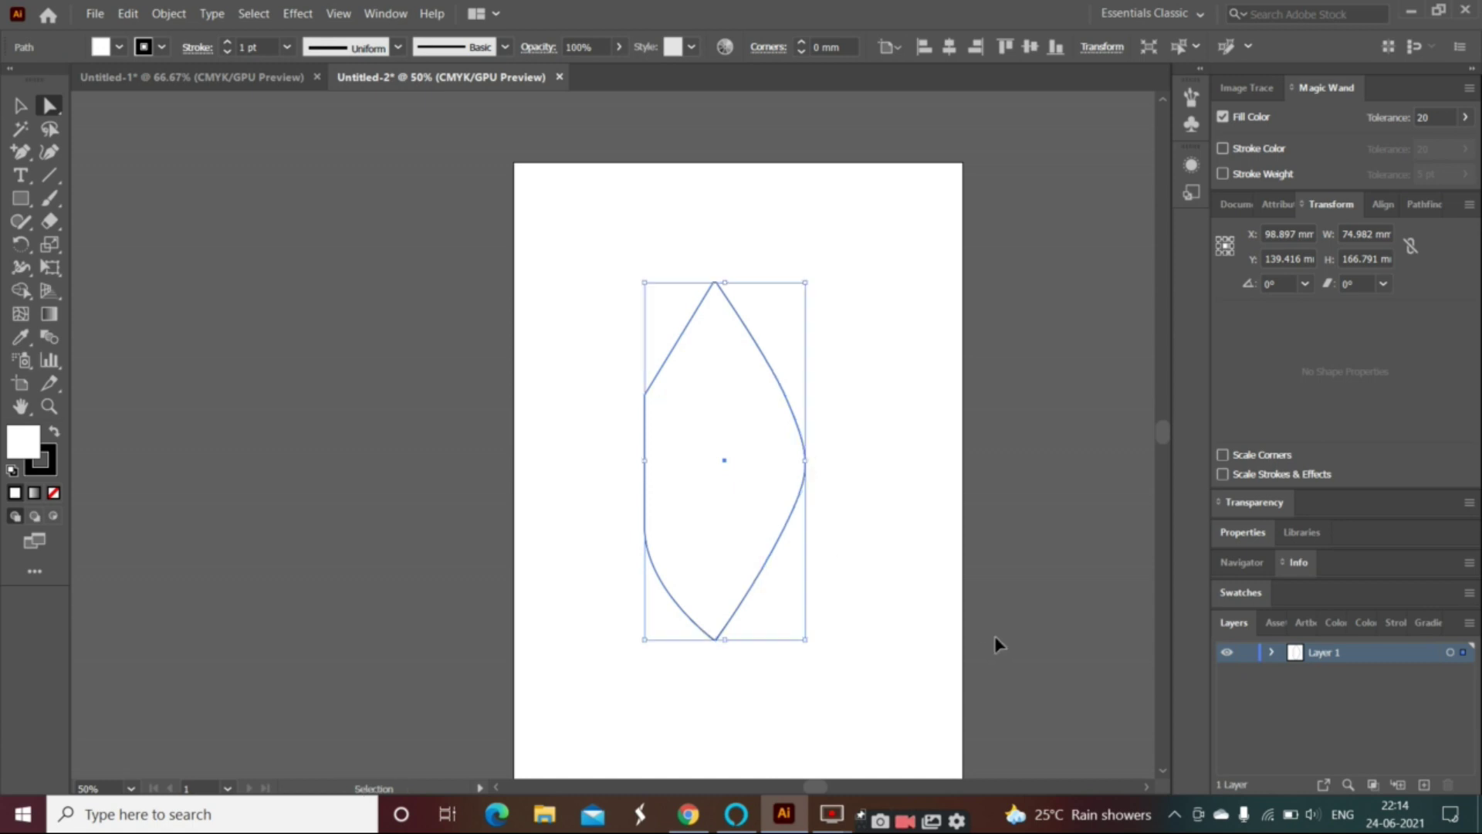
pyautogui.hotkey('ctrl', 'z')
pyautogui.hotkey('ctrl', 'z')
pyautogui.hotkey('ctrl', 'z')
pyautogui.hotkey('ctrl', 'z')
pyautogui.hotkey('ctrl', 'z')
pyautogui.hotkey('ctrl', 'z')
pyautogui.press('a')
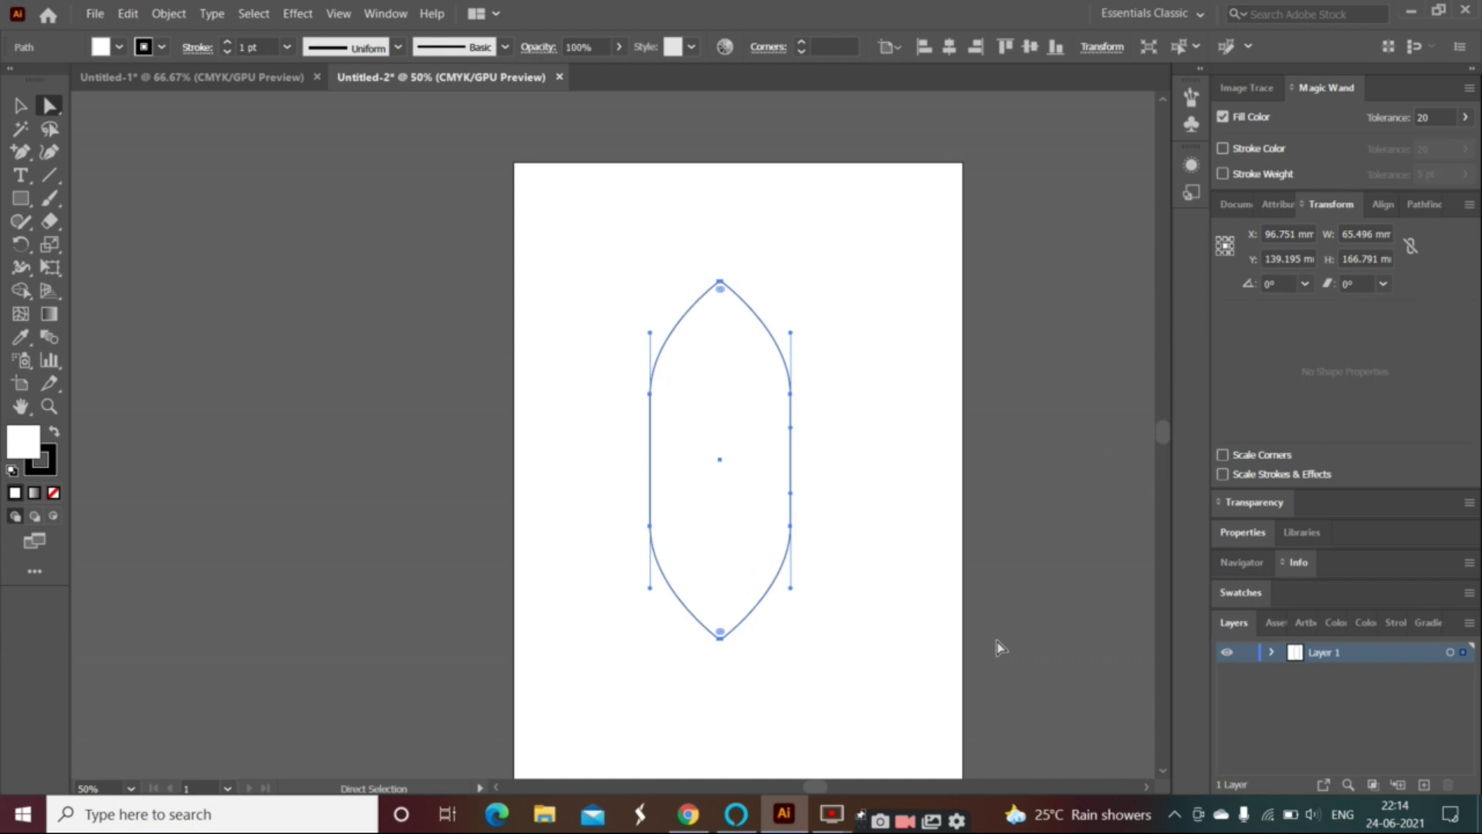
pyautogui.click(626, 226)
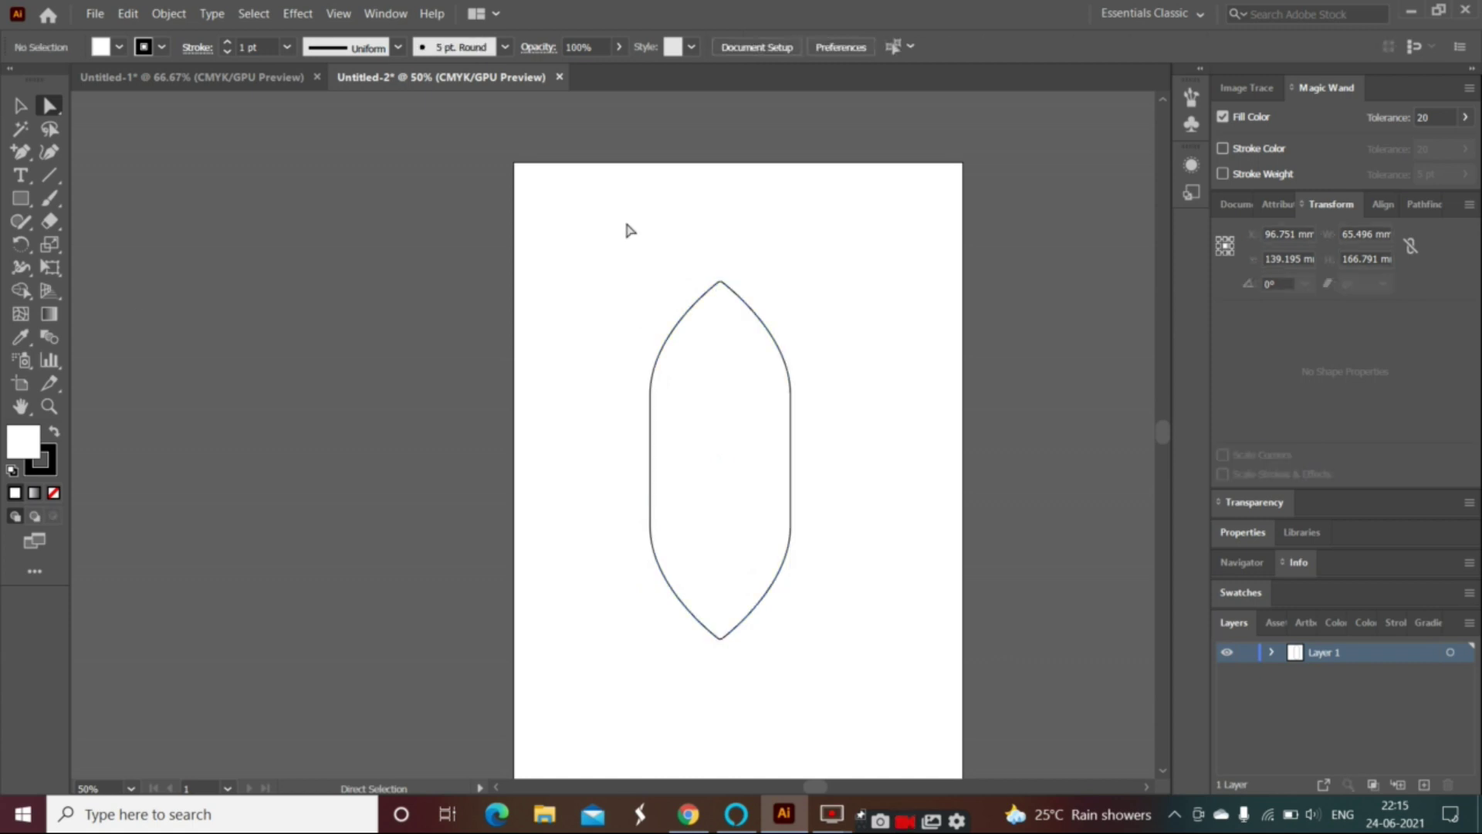
# - Convert a right-side anchor to a smooth point
pyautogui.click(790, 427)
pyautogui.click(172, 49)
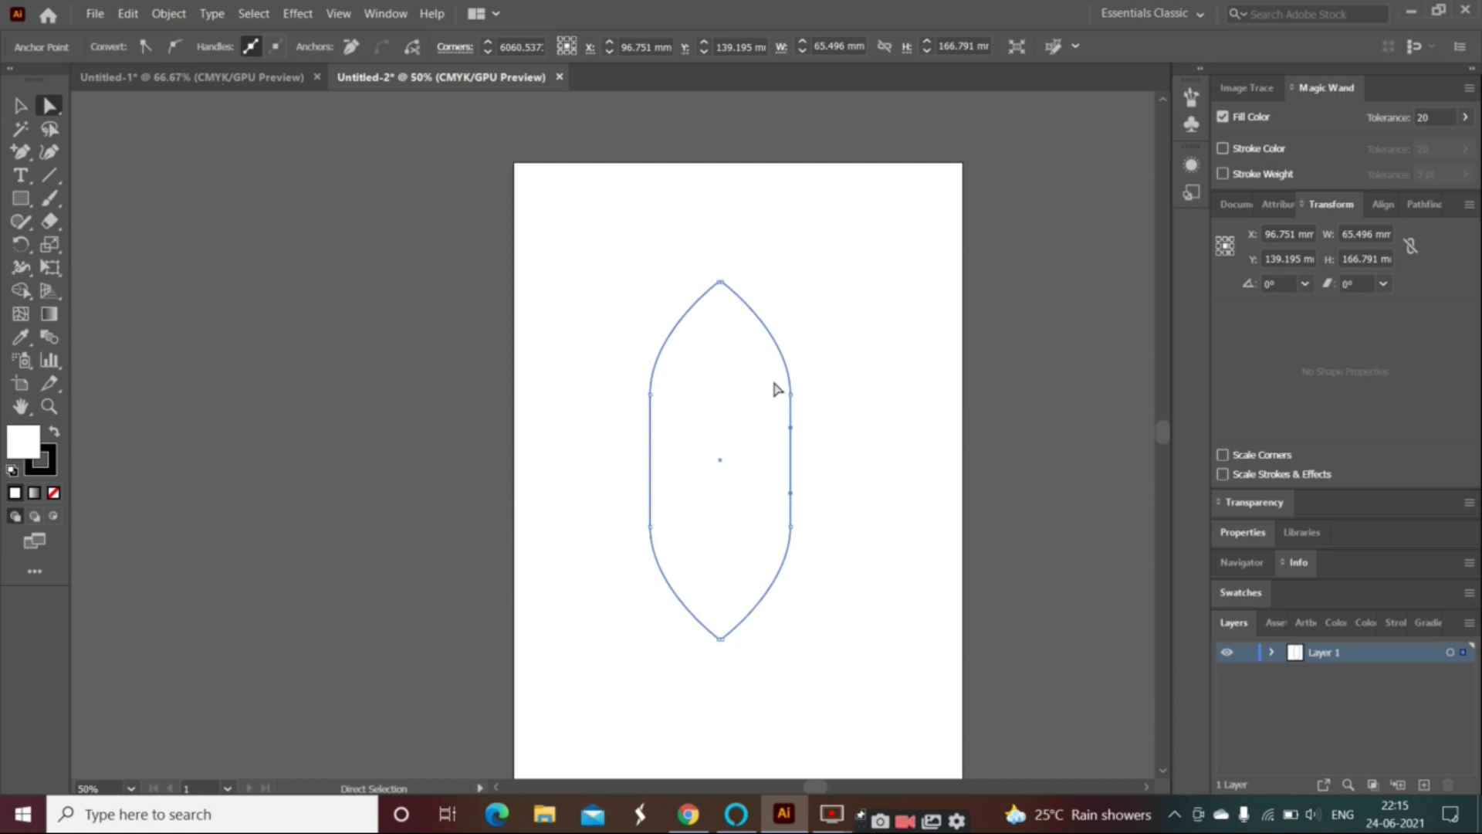
pyautogui.click(790, 395)
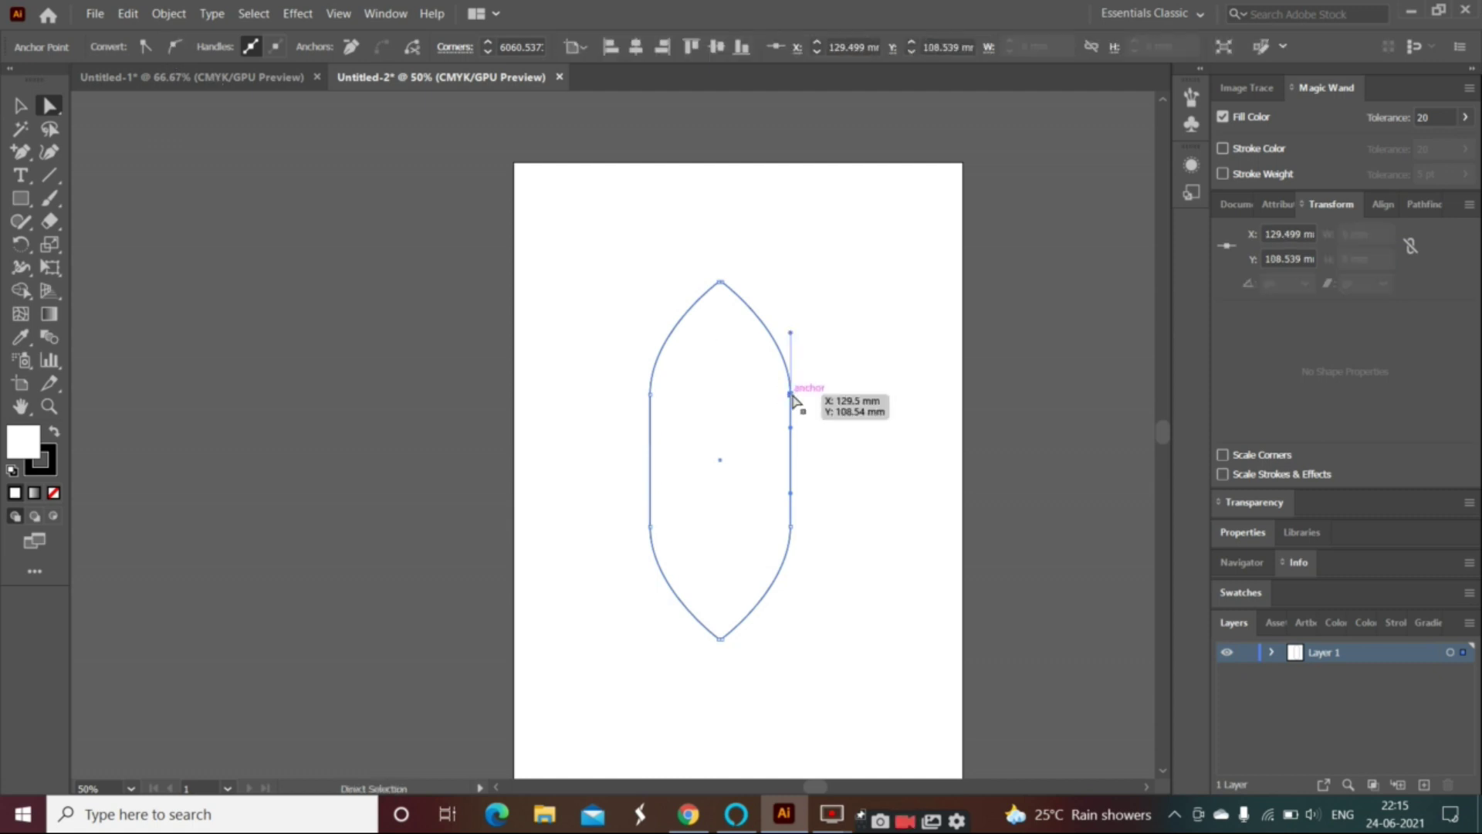
pyautogui.click(725, 289)
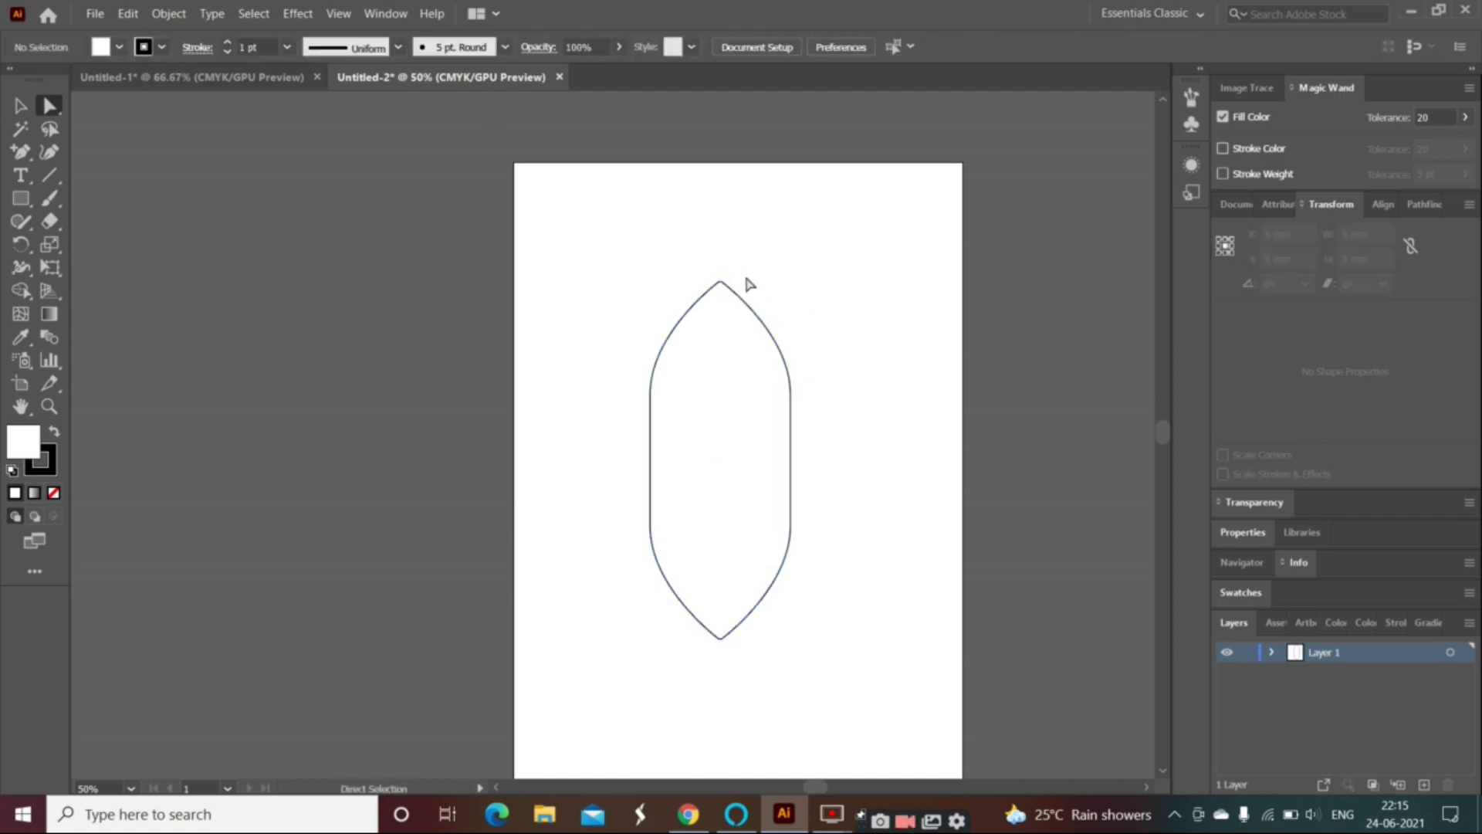
# - Make the top and bottom tip anchors smooth and adjust their handles into flared points
pyautogui.click(720, 283)
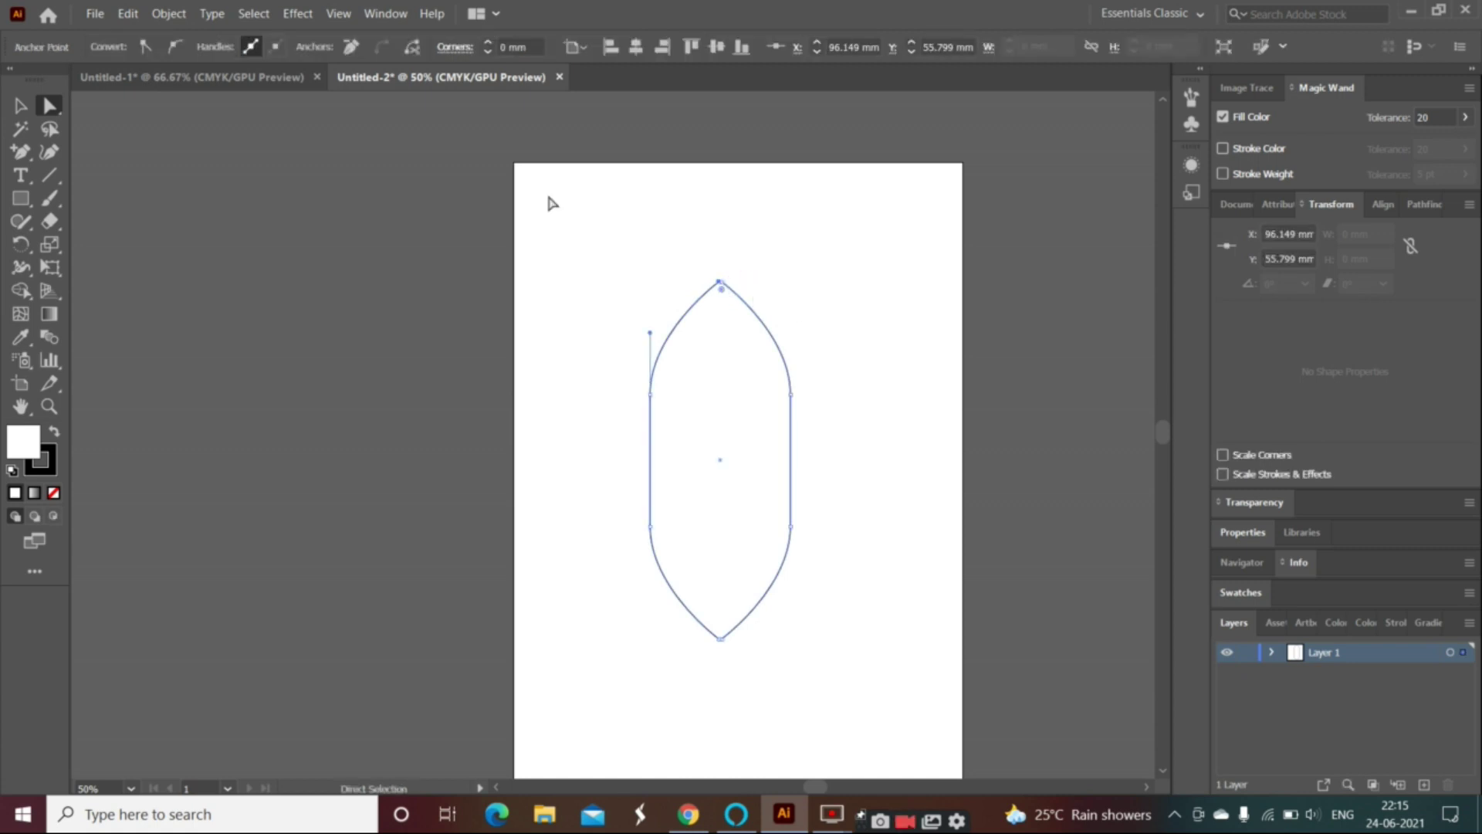
pyautogui.click(174, 48)
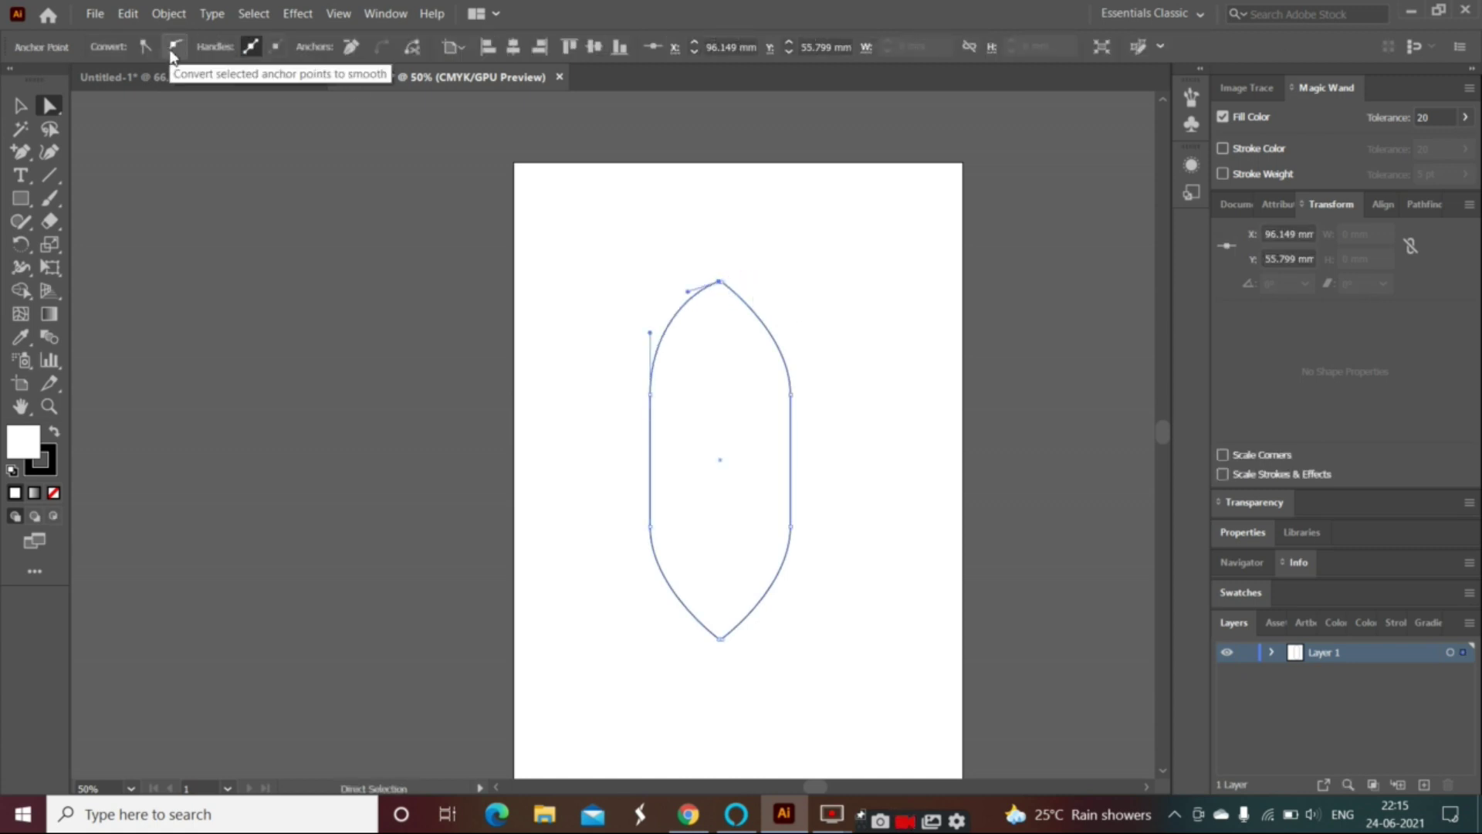
pyautogui.moveTo(721, 280); pyautogui.dragTo(722, 281)
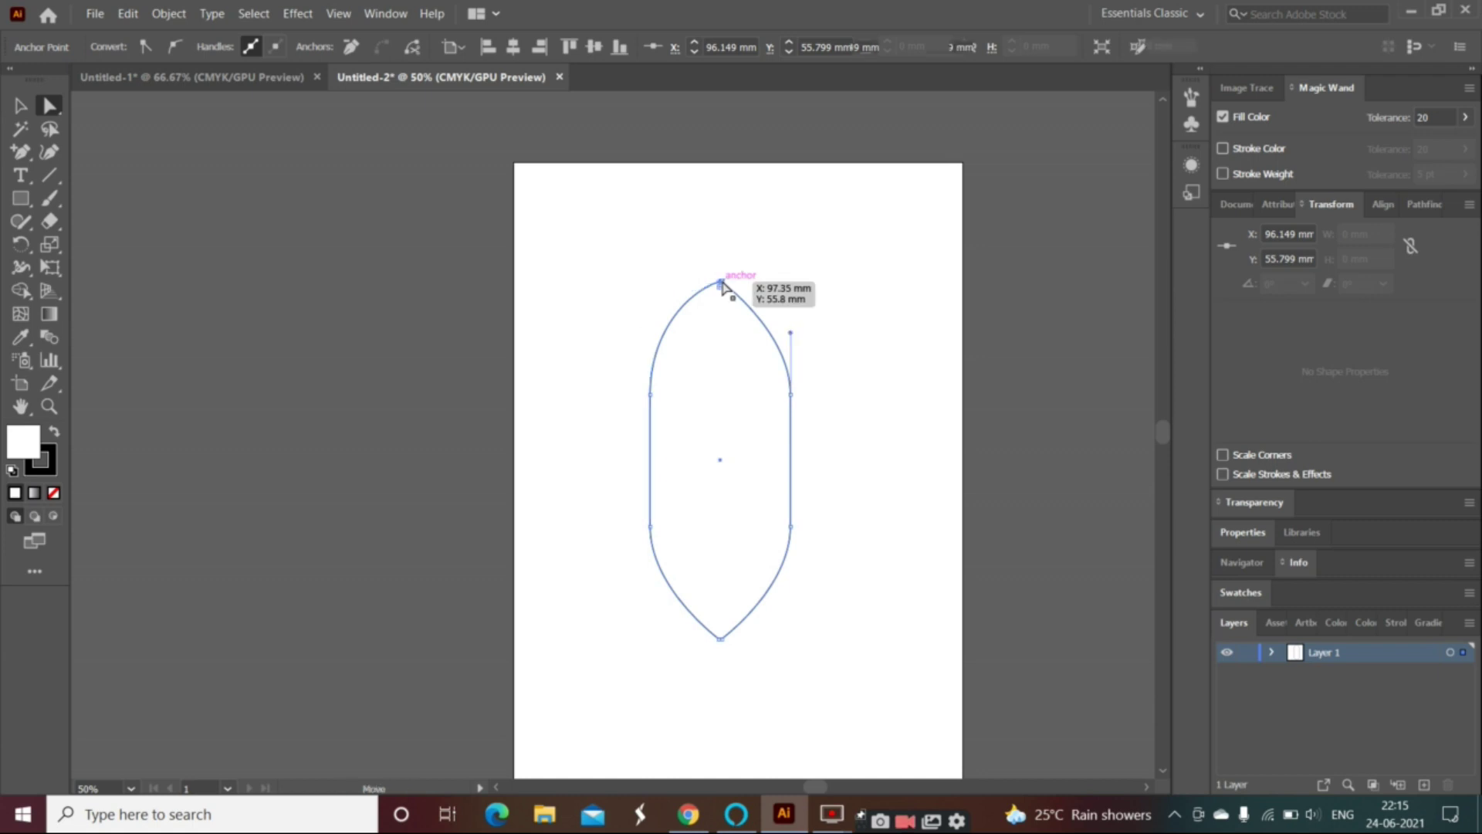
pyautogui.click(172, 49)
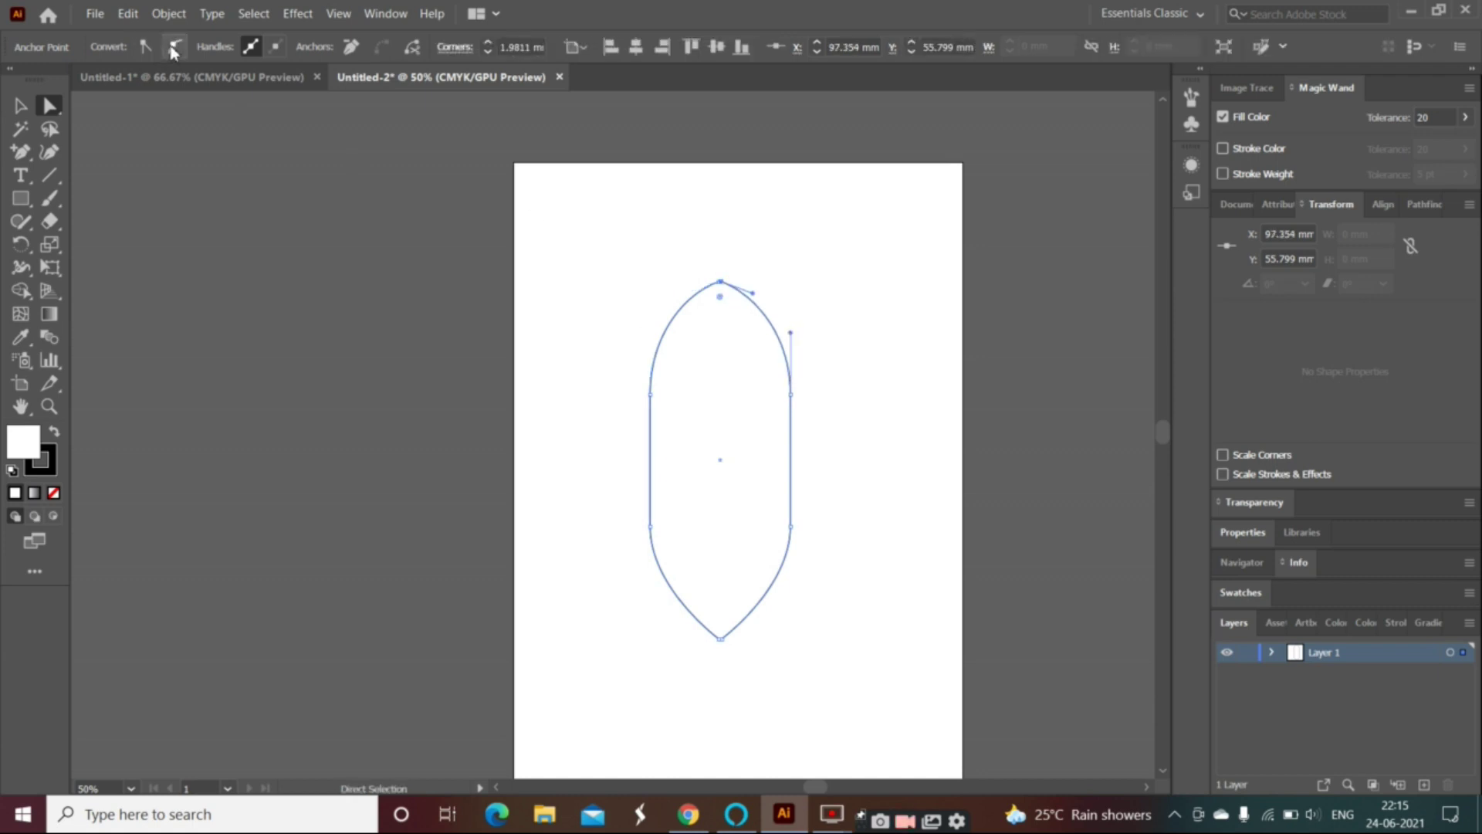
pyautogui.click(721, 639)
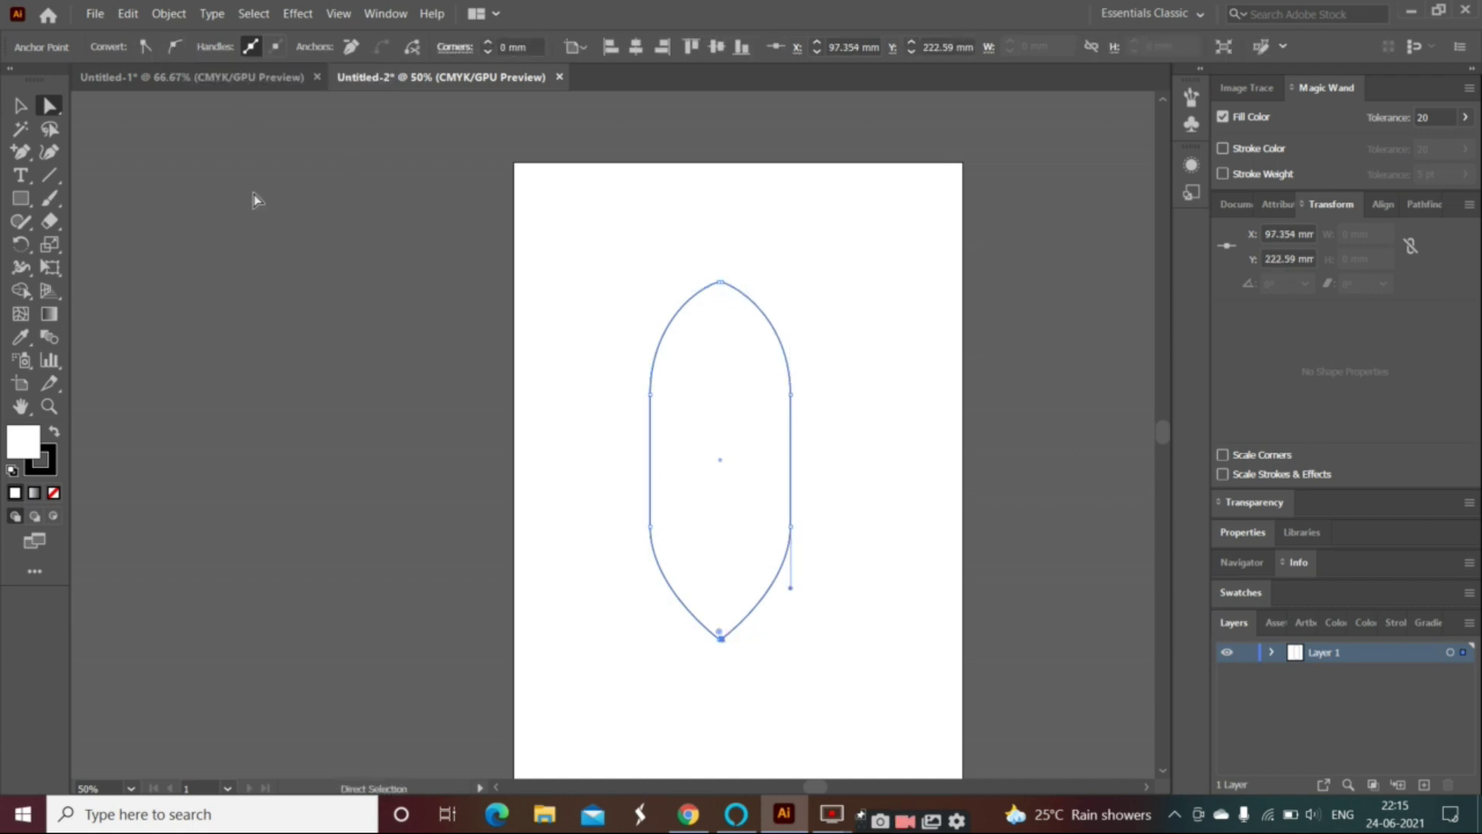
pyautogui.moveTo(721, 639); pyautogui.dragTo(719, 639)
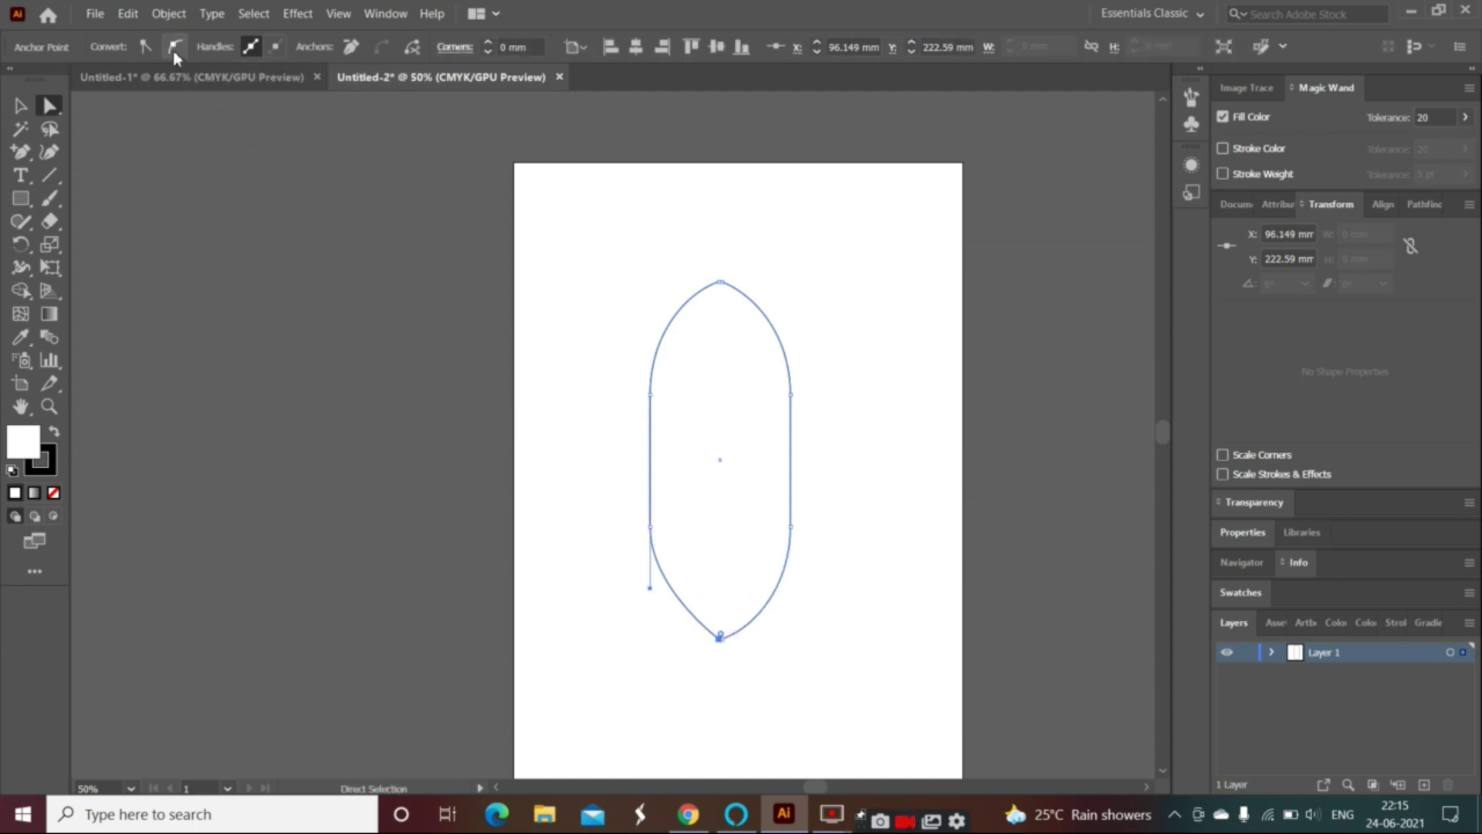
pyautogui.click(834, 478)
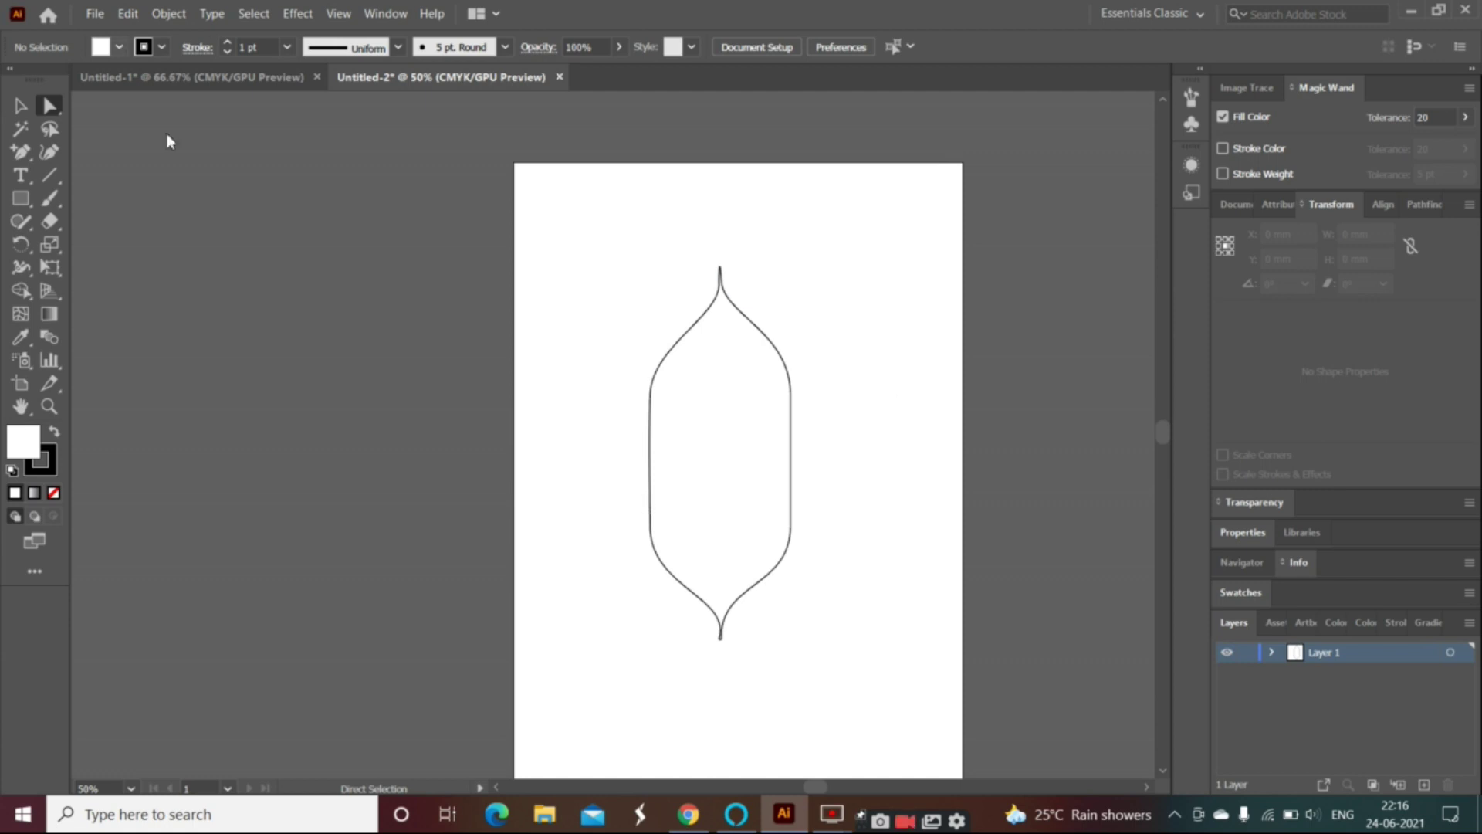
# - Try a magenta fill, then enter hex 2b9abc in the Color Picker
pyautogui.doubleClick(19, 454)
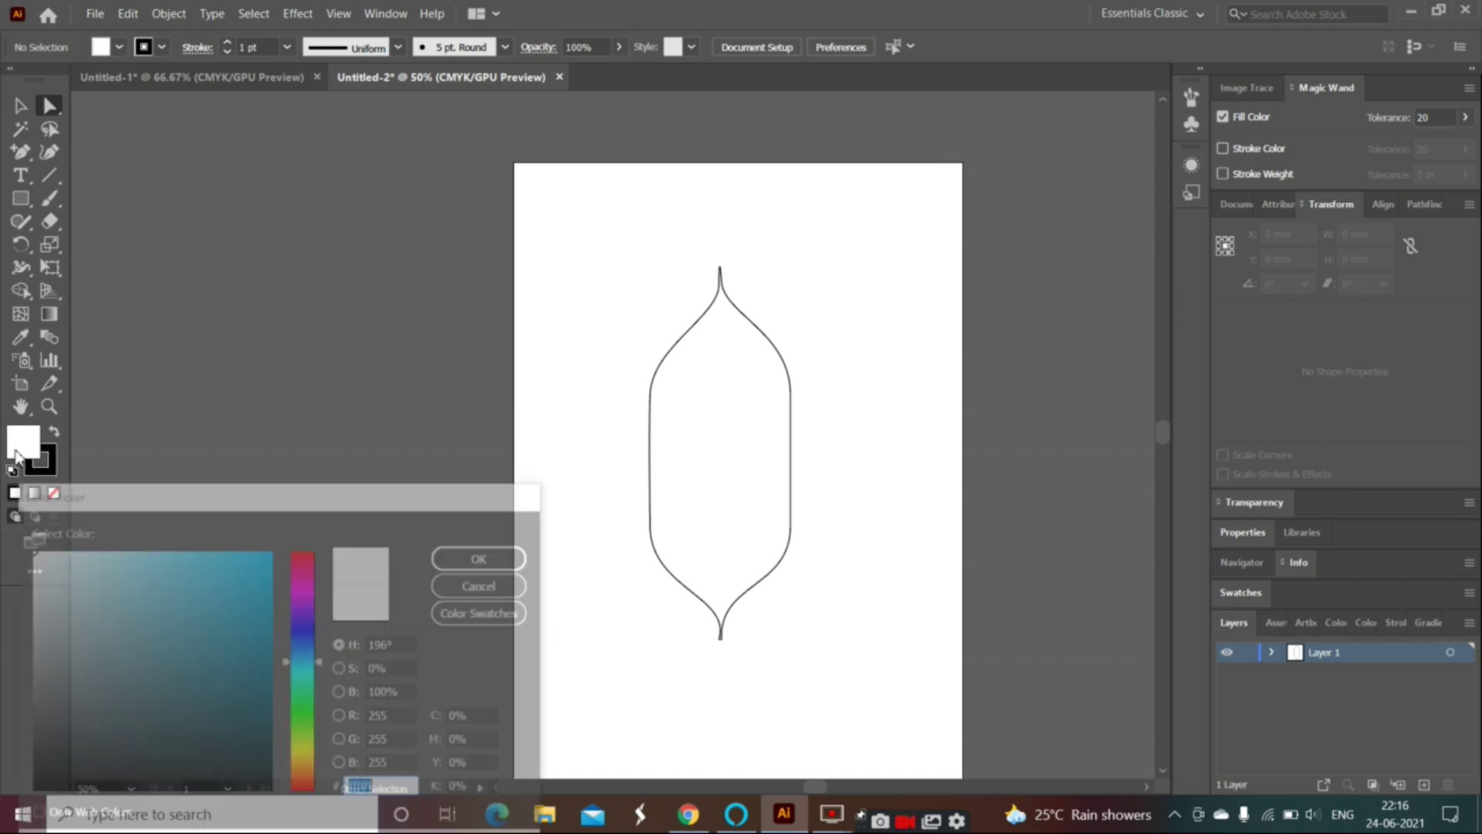
pyautogui.click(307, 591)
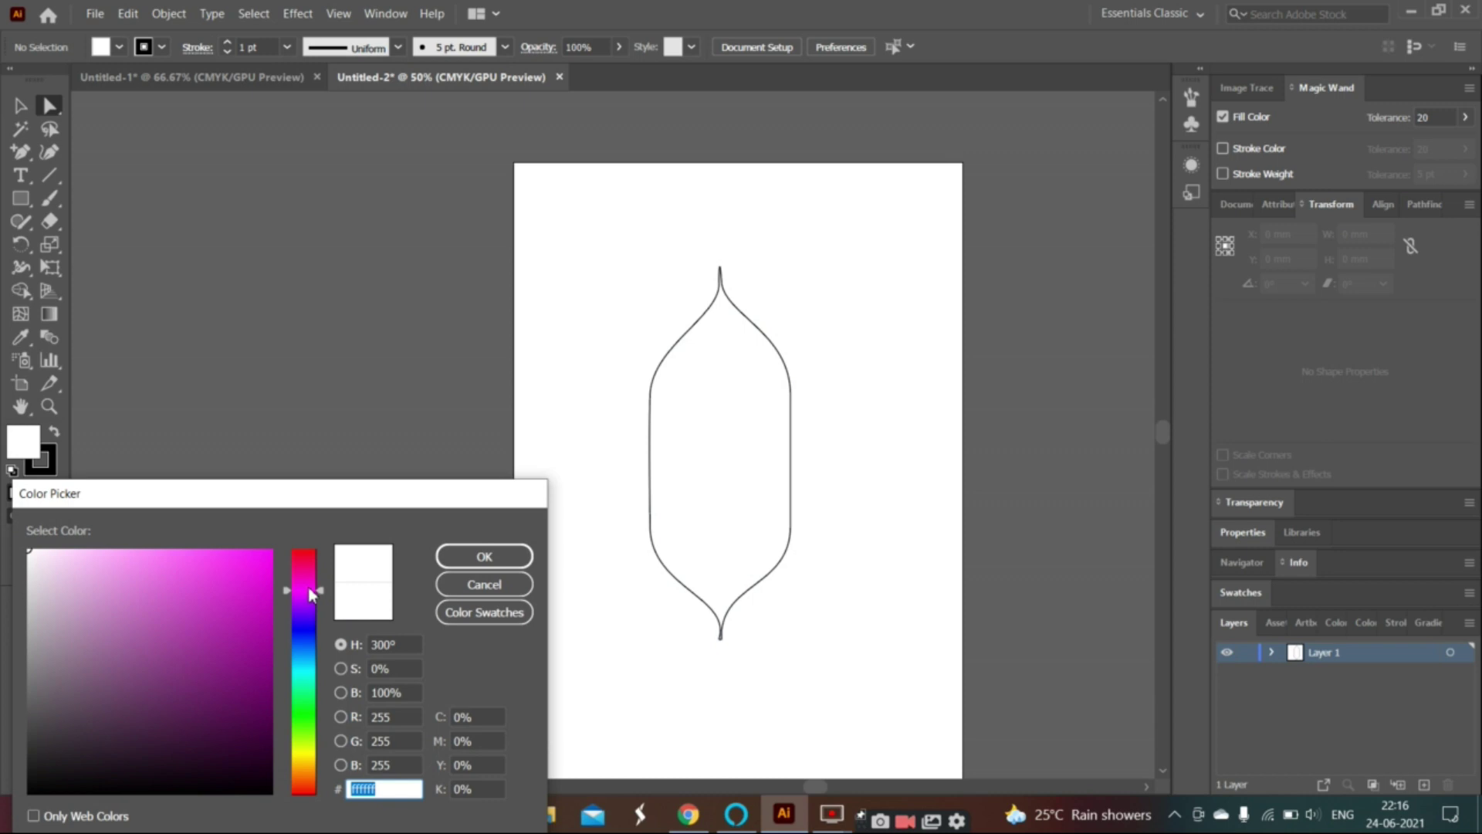
pyautogui.click(484, 557)
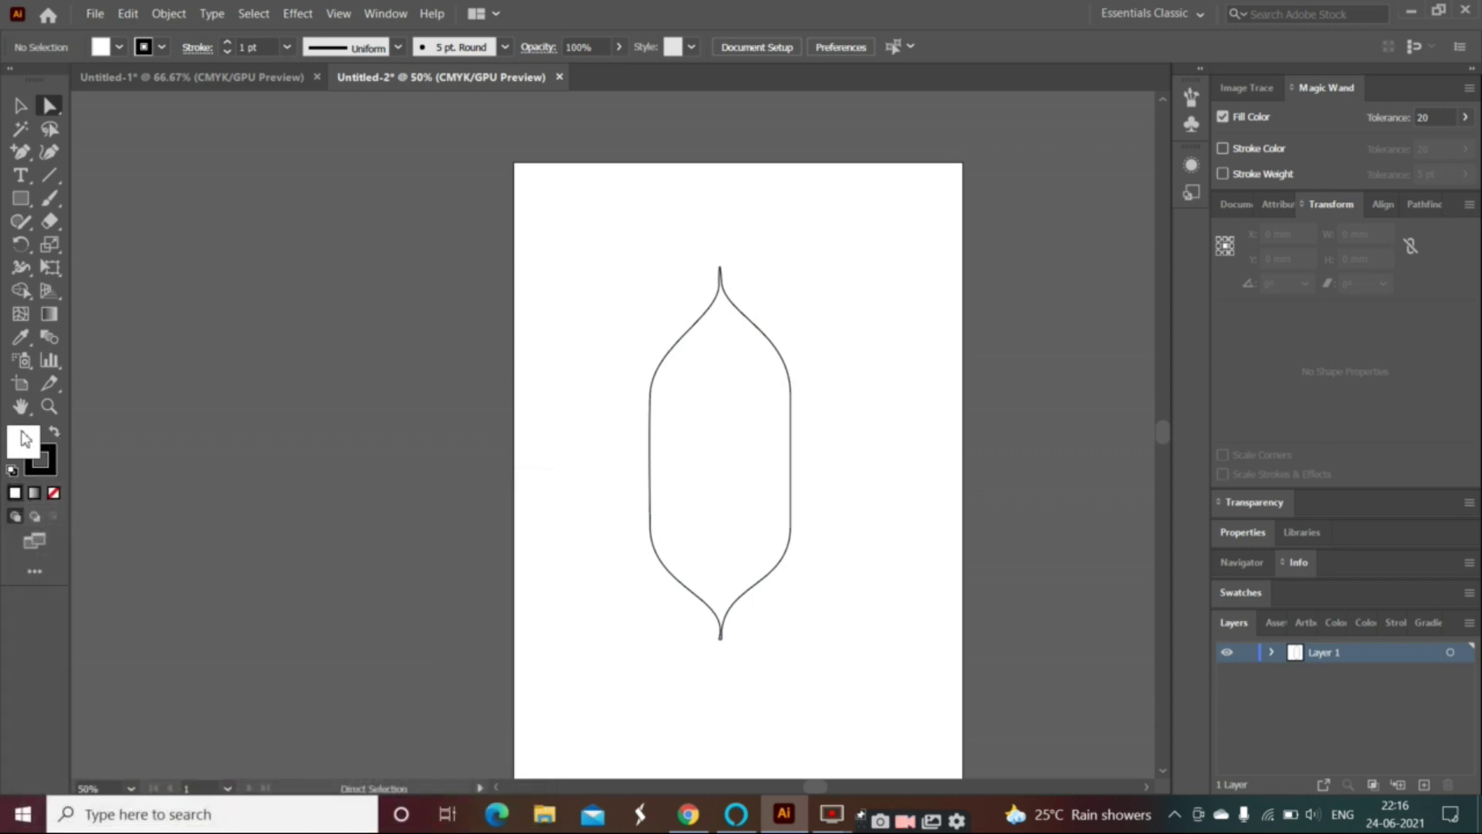
pyautogui.doubleClick(23, 439)
pyautogui.write('2b9abc')
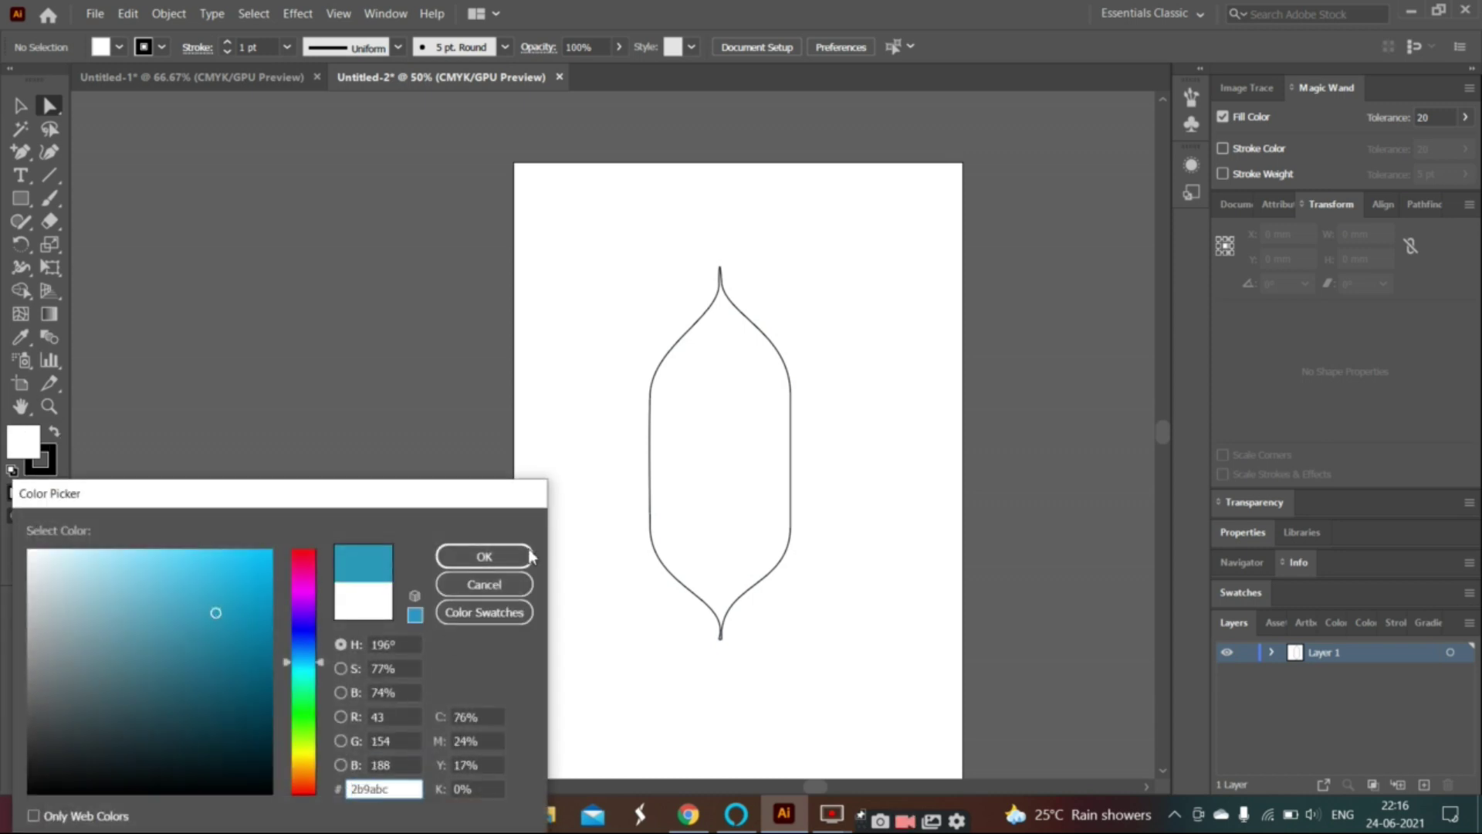
pyautogui.click(528, 556)
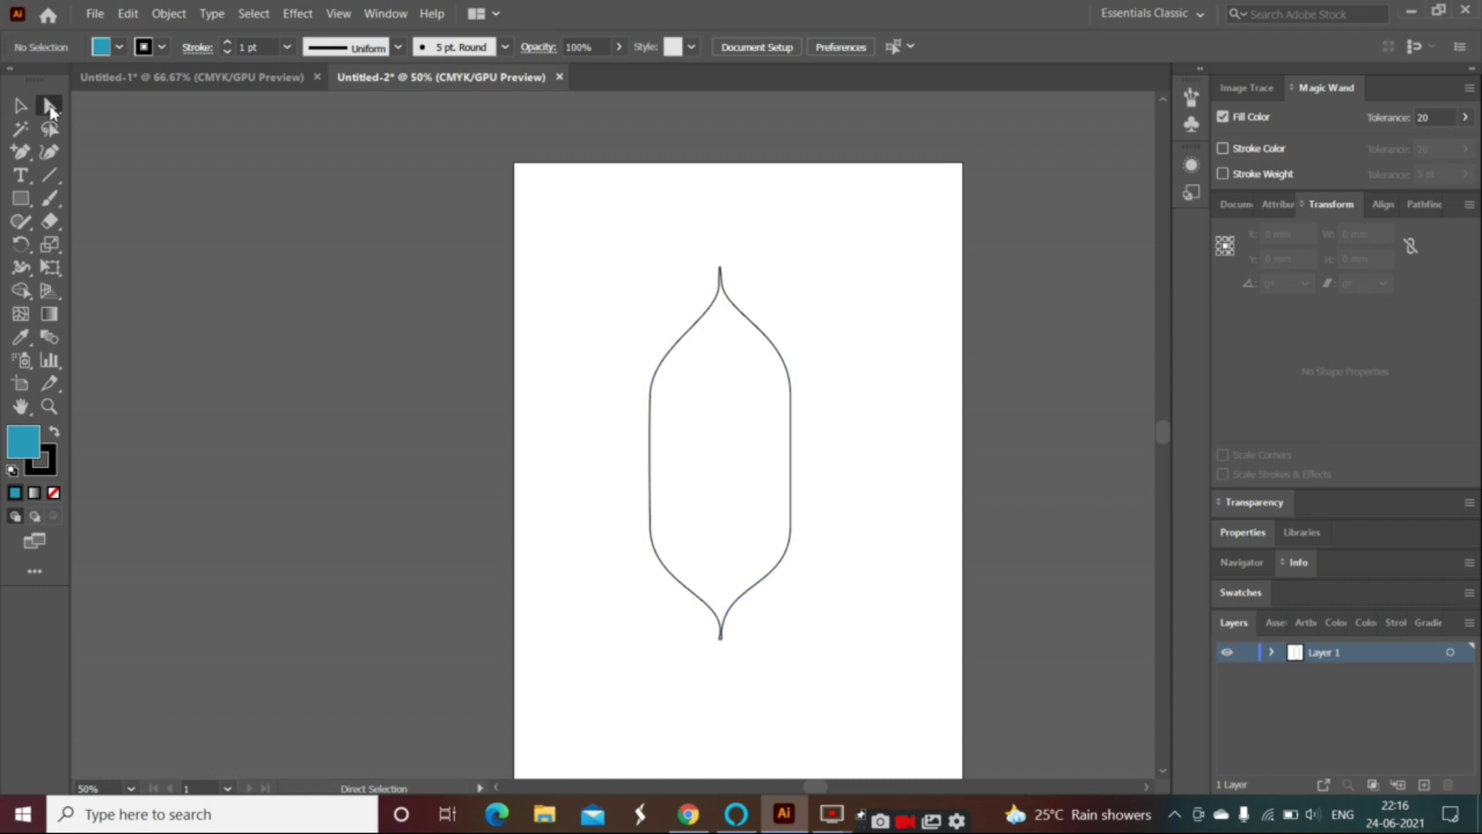
# - Select the pointed path and apply the cyan-blue fill 2b9abc to it
pyautogui.click(699, 434)
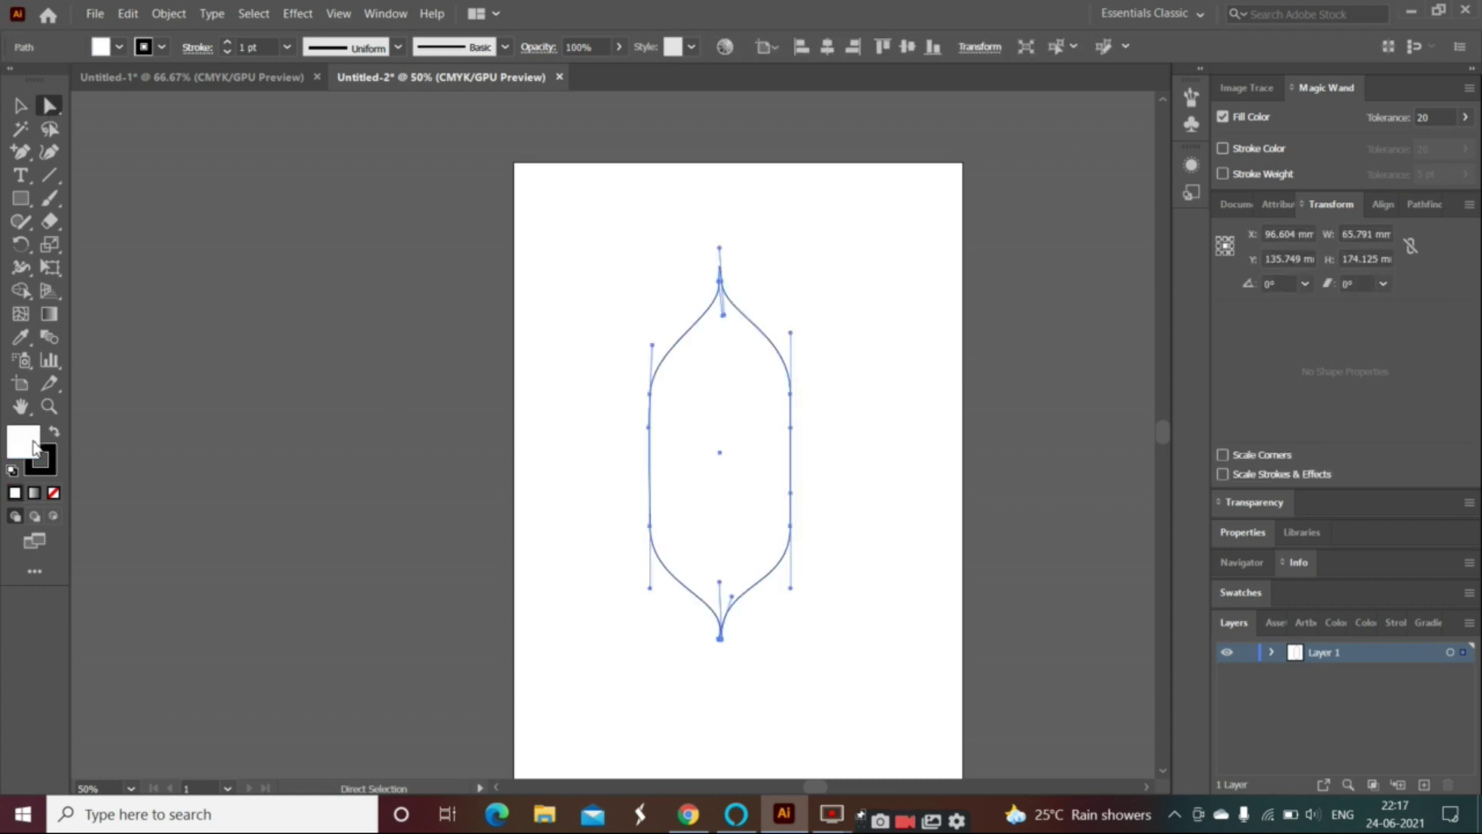
pyautogui.doubleClick(33, 444)
pyautogui.write('2b9abc')
pyautogui.click(484, 556)
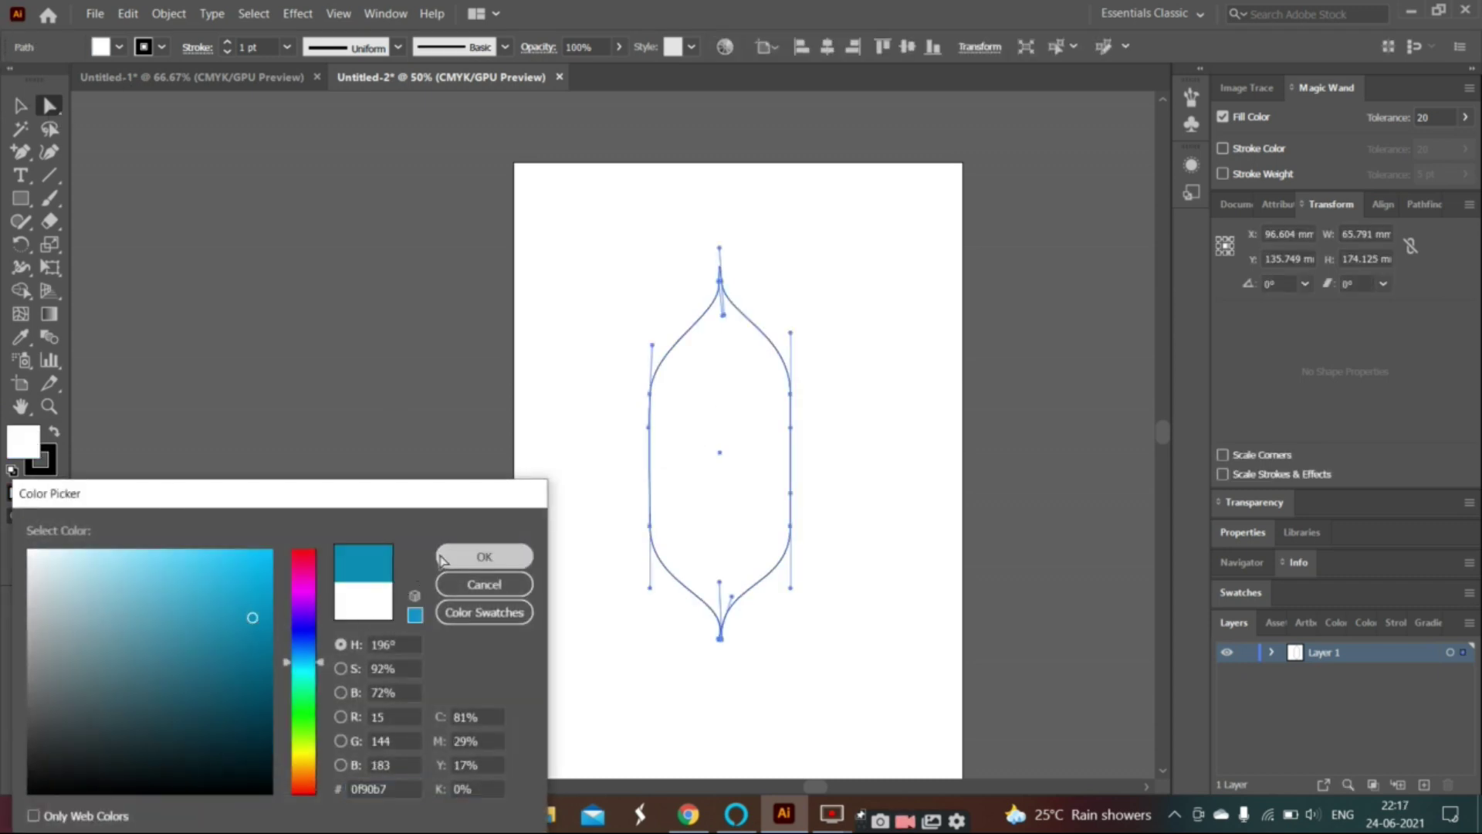
pyautogui.click(795, 332)
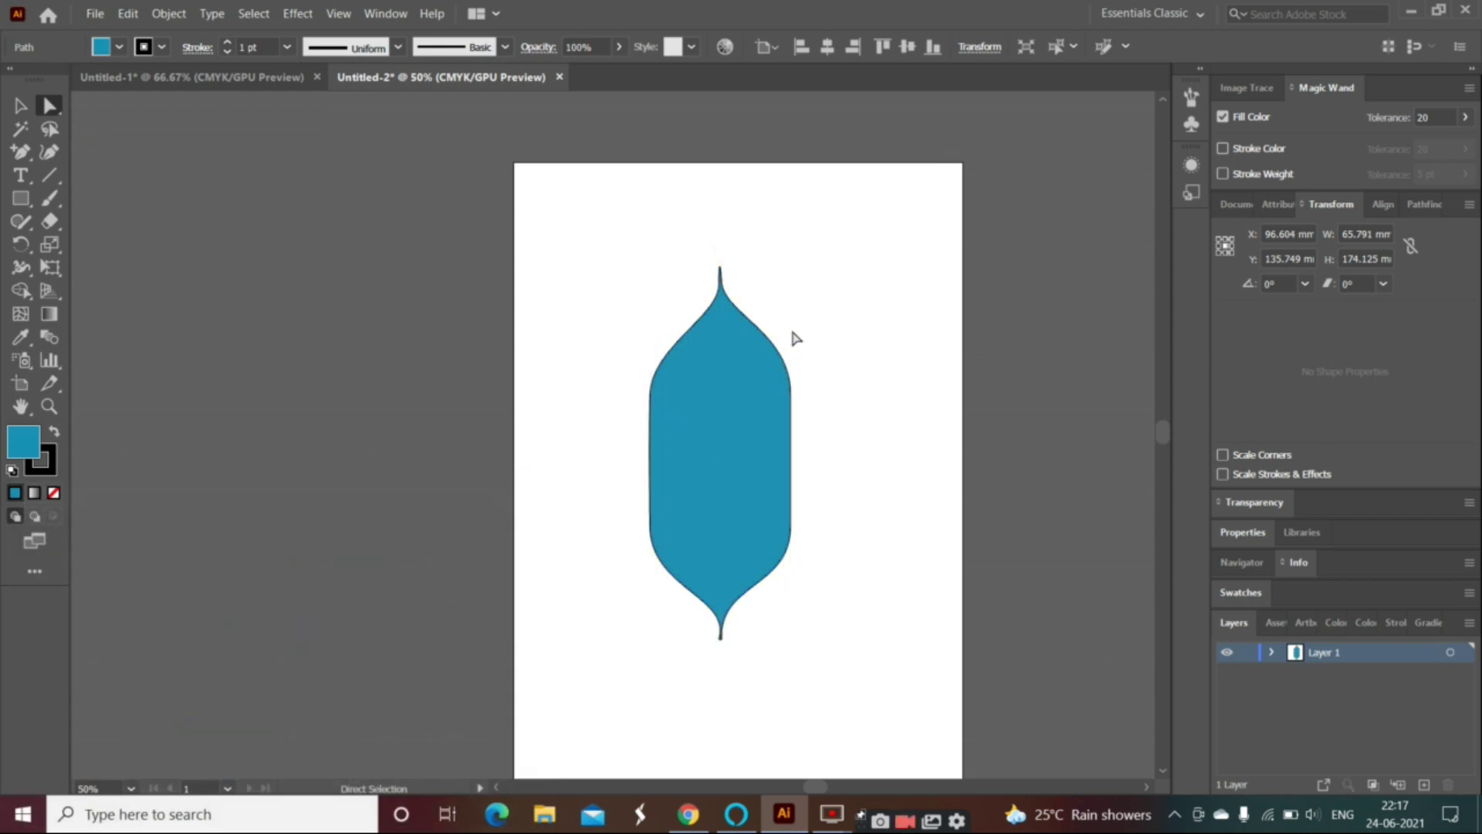
pyautogui.click(702, 400)
# - Lasso-select only the blue shape's top anchor
pyautogui.click(795, 333)
pyautogui.click(731, 381)
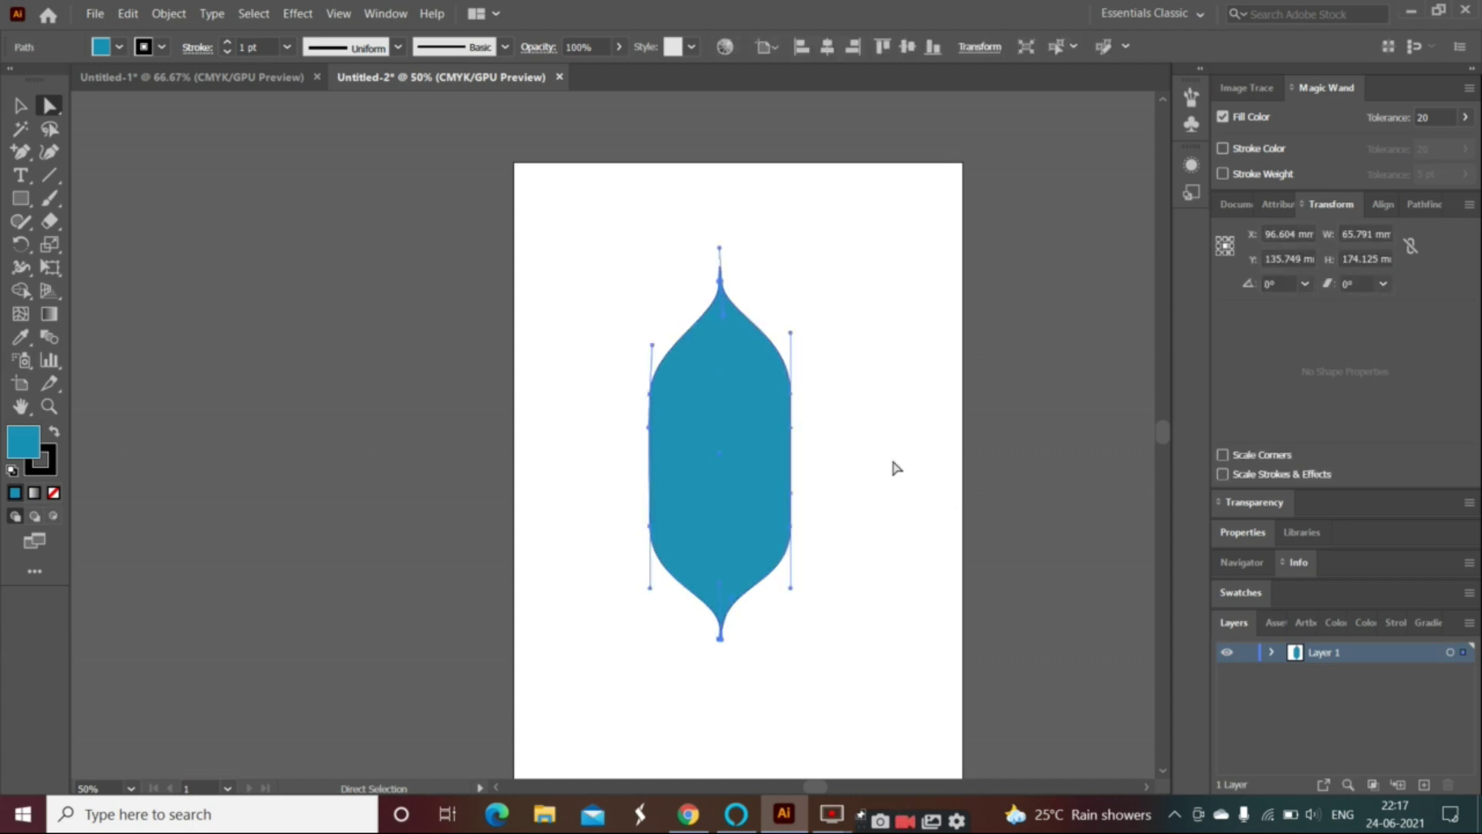
pyautogui.click(718, 255)
pyautogui.click(695, 324)
pyautogui.click(50, 128)
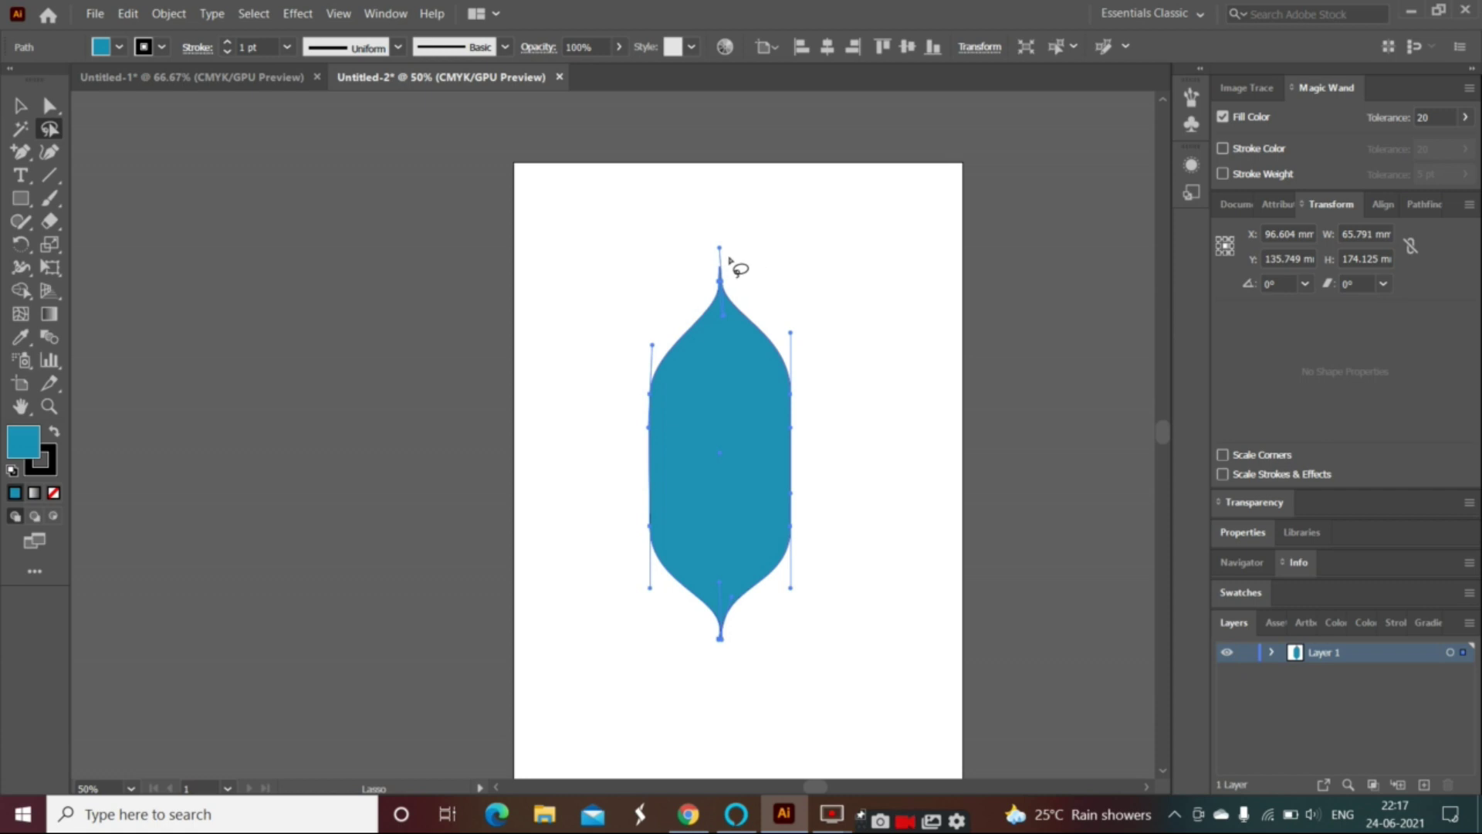
pyautogui.moveTo(735, 265); pyautogui.dragTo(733, 262)
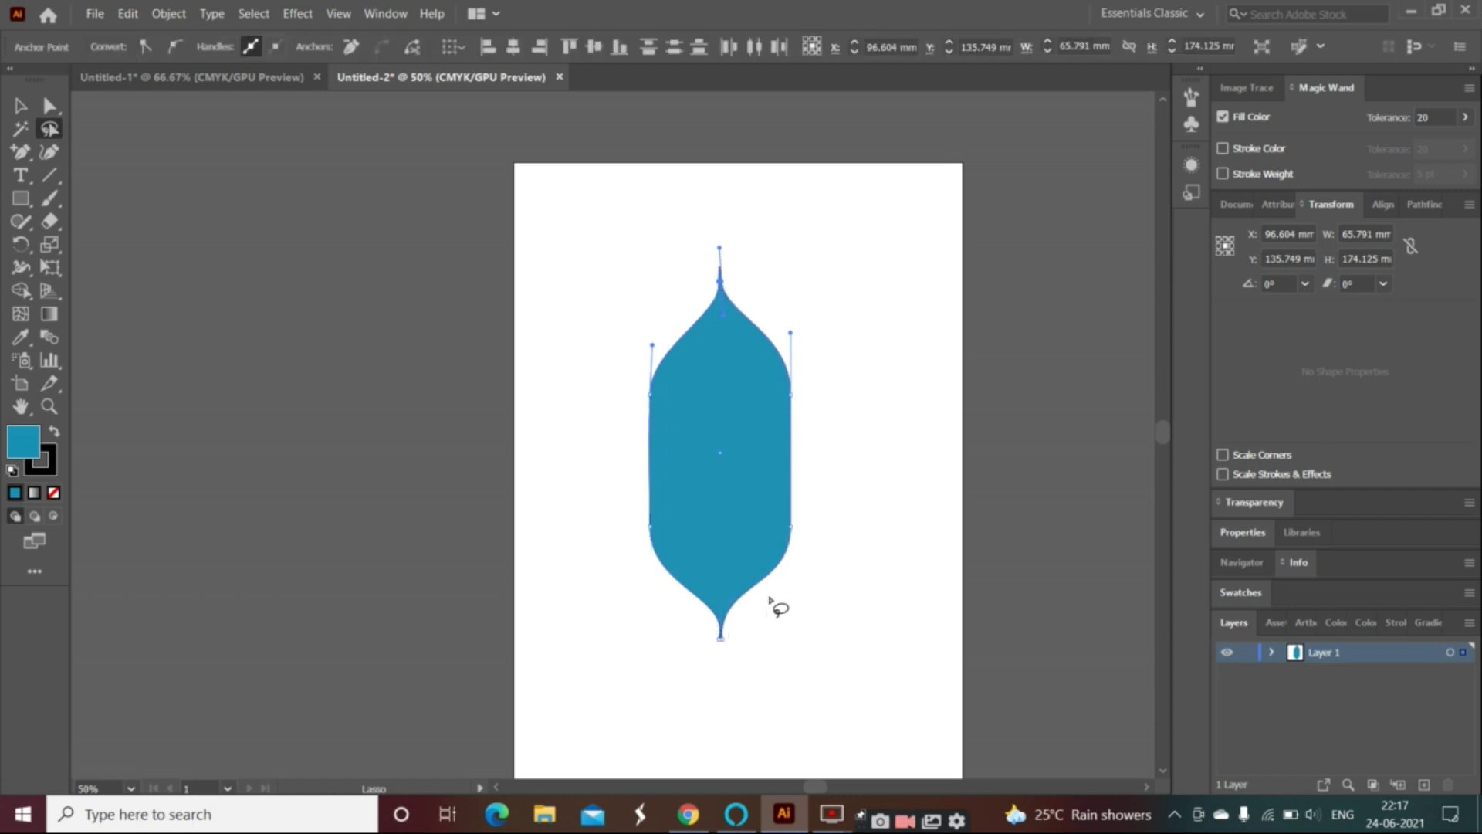
pyautogui.click(16, 107)
pyautogui.click(196, 207)
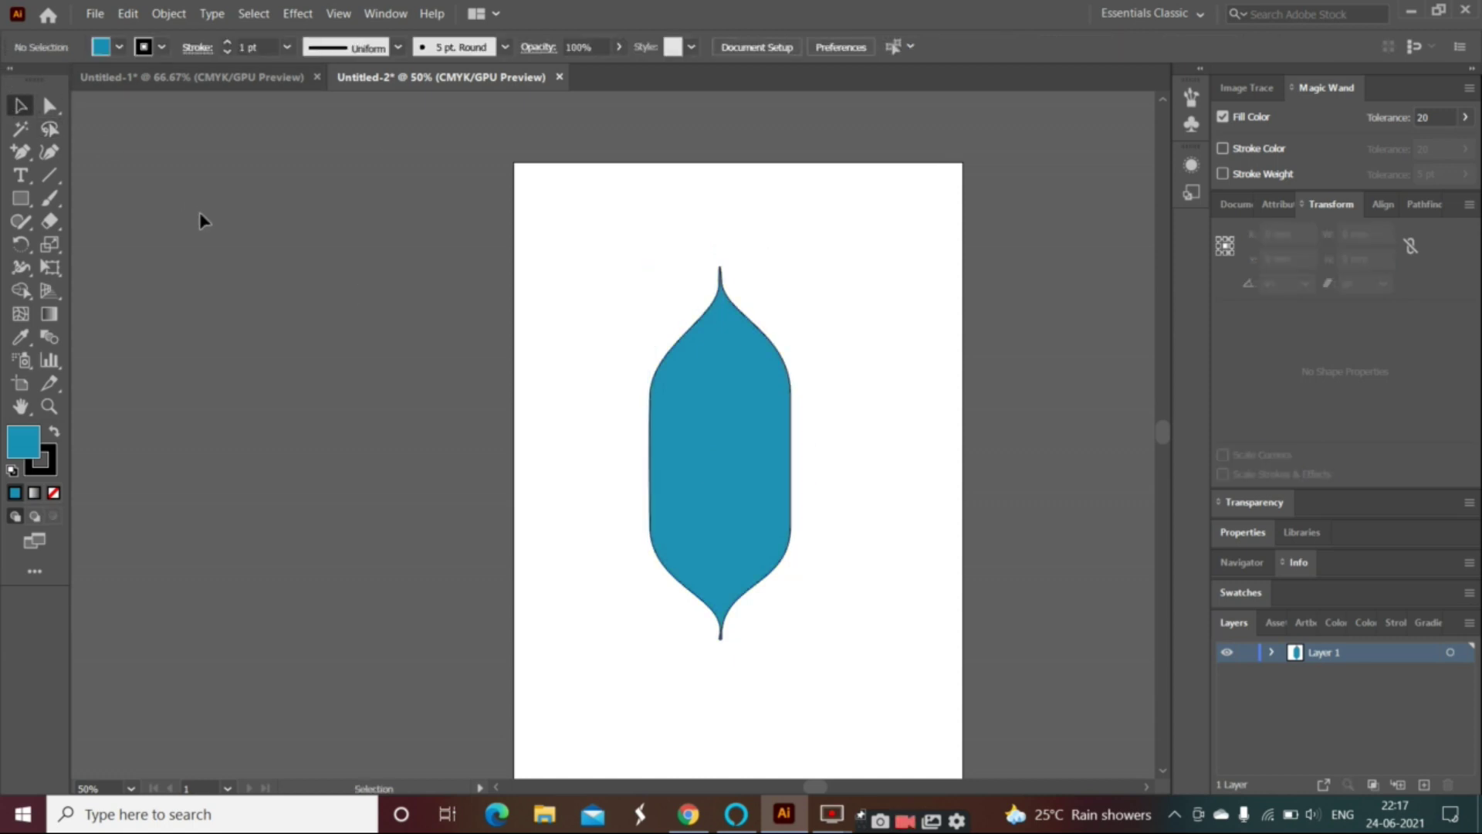
# - Drag the lasso-selected top tip upward, stretching the shape to about 199.3 mm tall
pyautogui.press('q')
pyautogui.moveTo(733, 258)
pyautogui.mouseDown()
pyautogui.moveTo(745, 275)
pyautogui.moveTo(733, 246)
pyautogui.mouseUp()
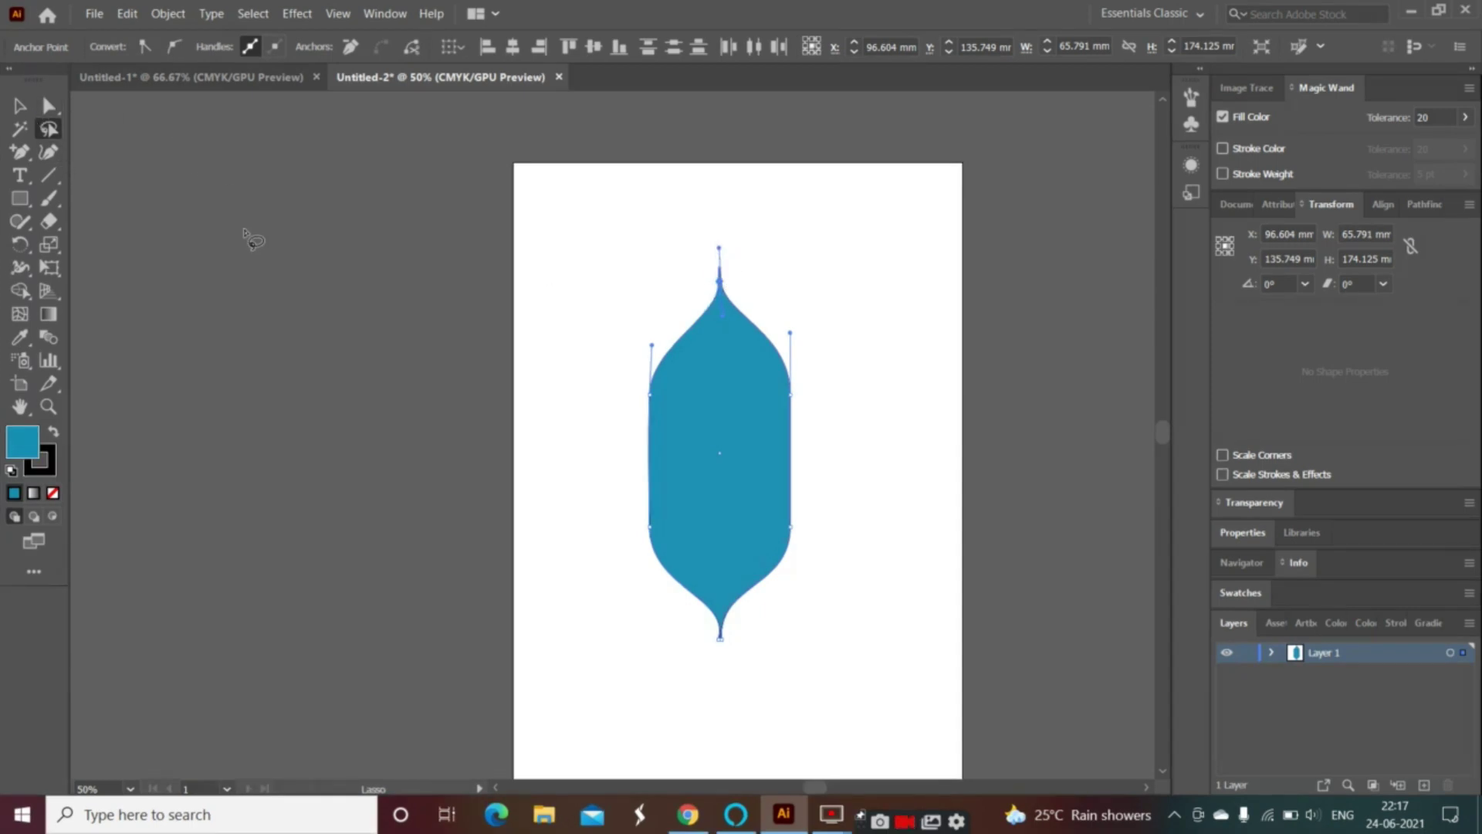
pyautogui.press('a')
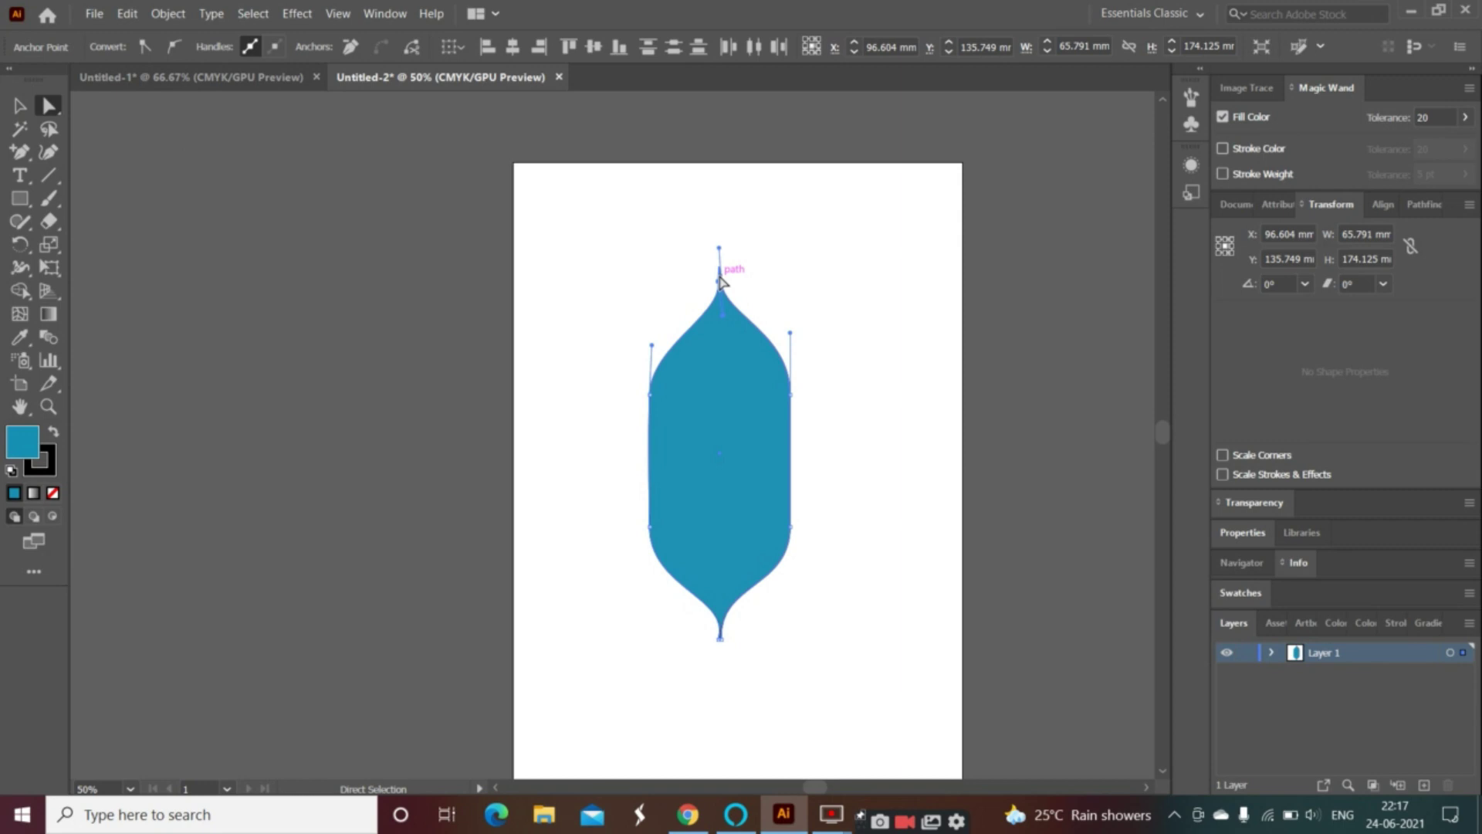
pyautogui.moveTo(719, 278)
pyautogui.mouseDown()
pyautogui.moveTo(712, 201)
pyautogui.moveTo(720, 213)
pyautogui.mouseUp()
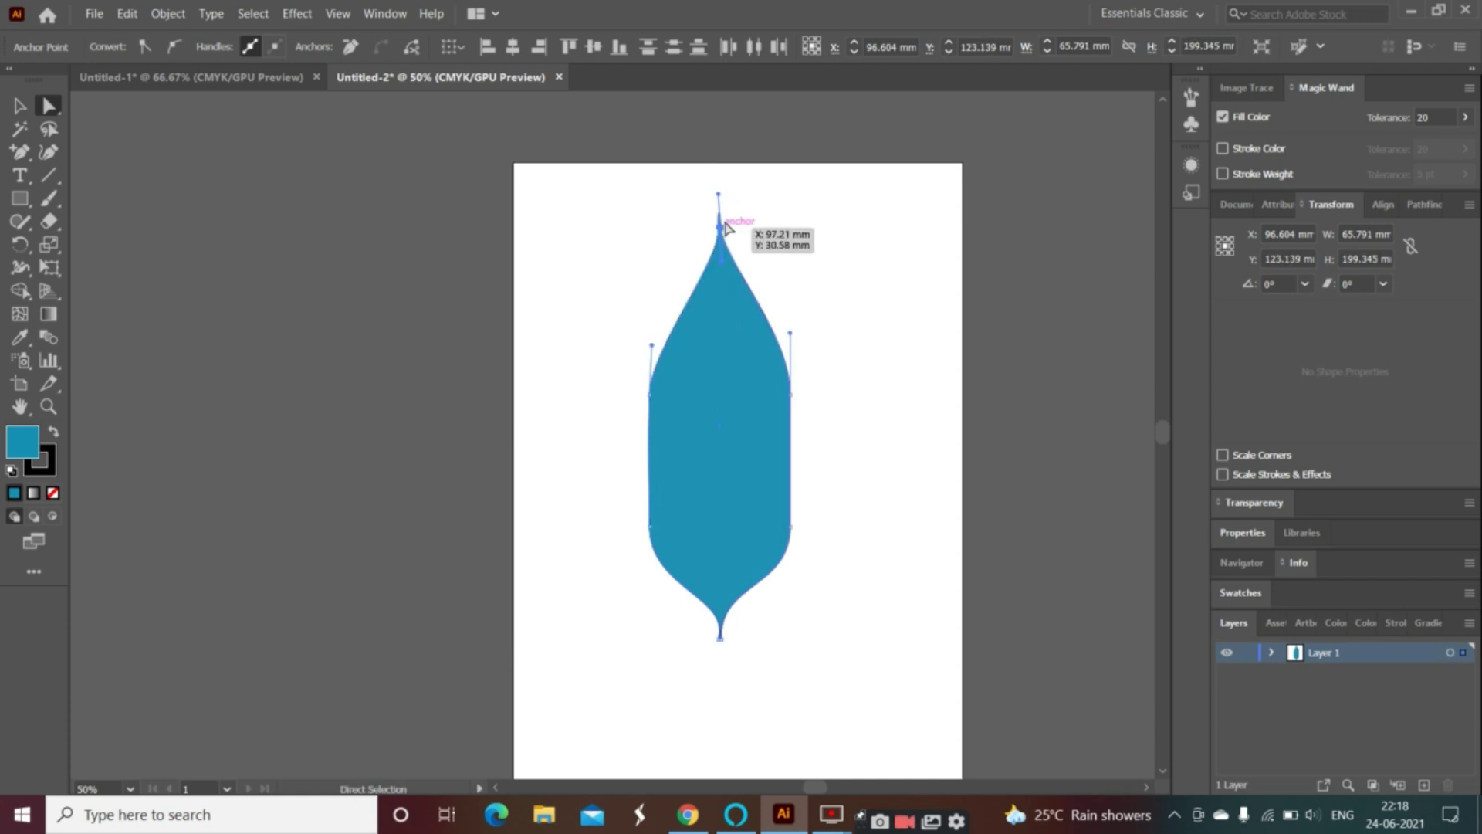
pyautogui.click(717, 191)
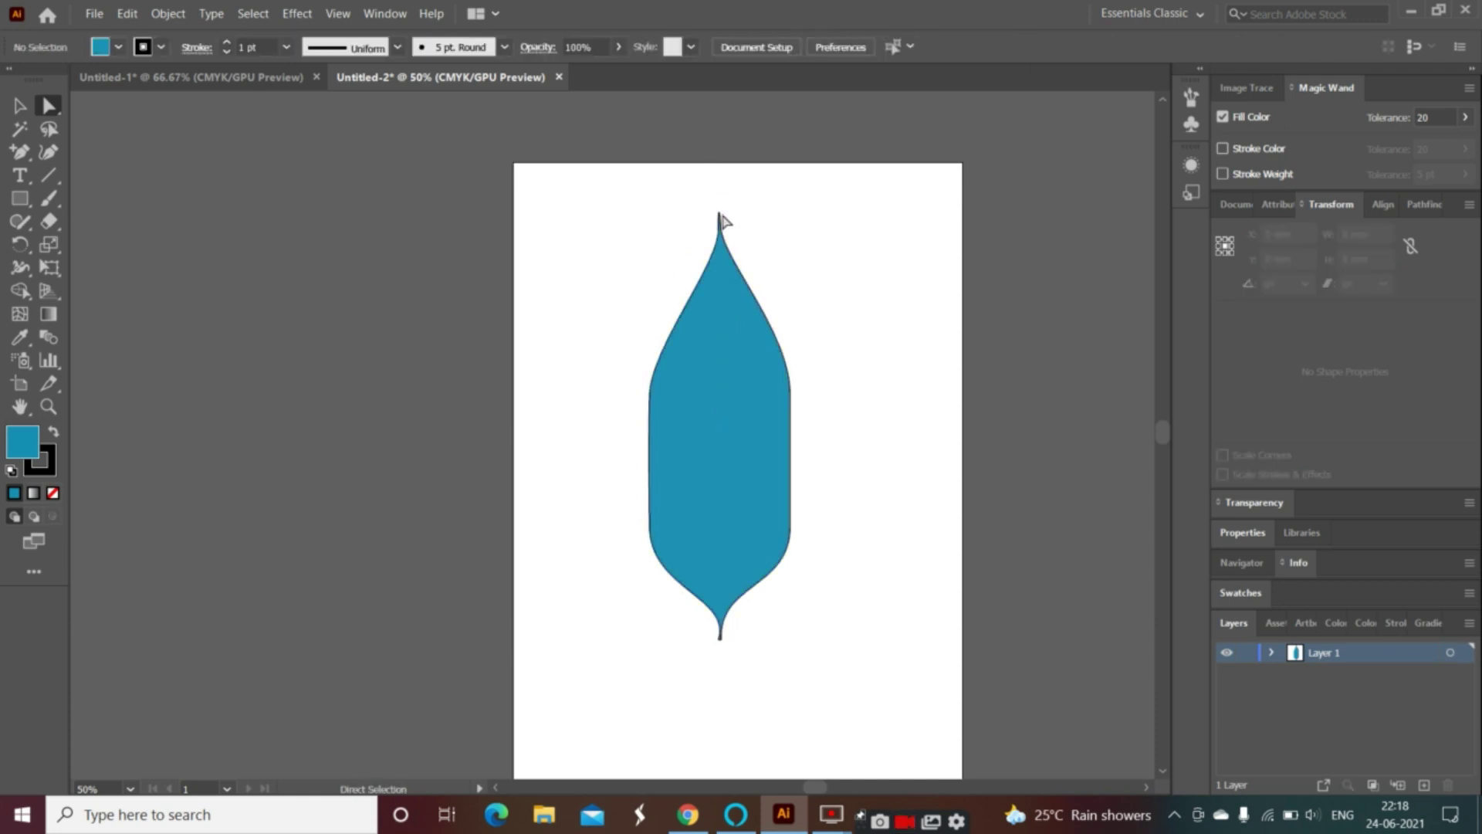
pyautogui.click(721, 219)
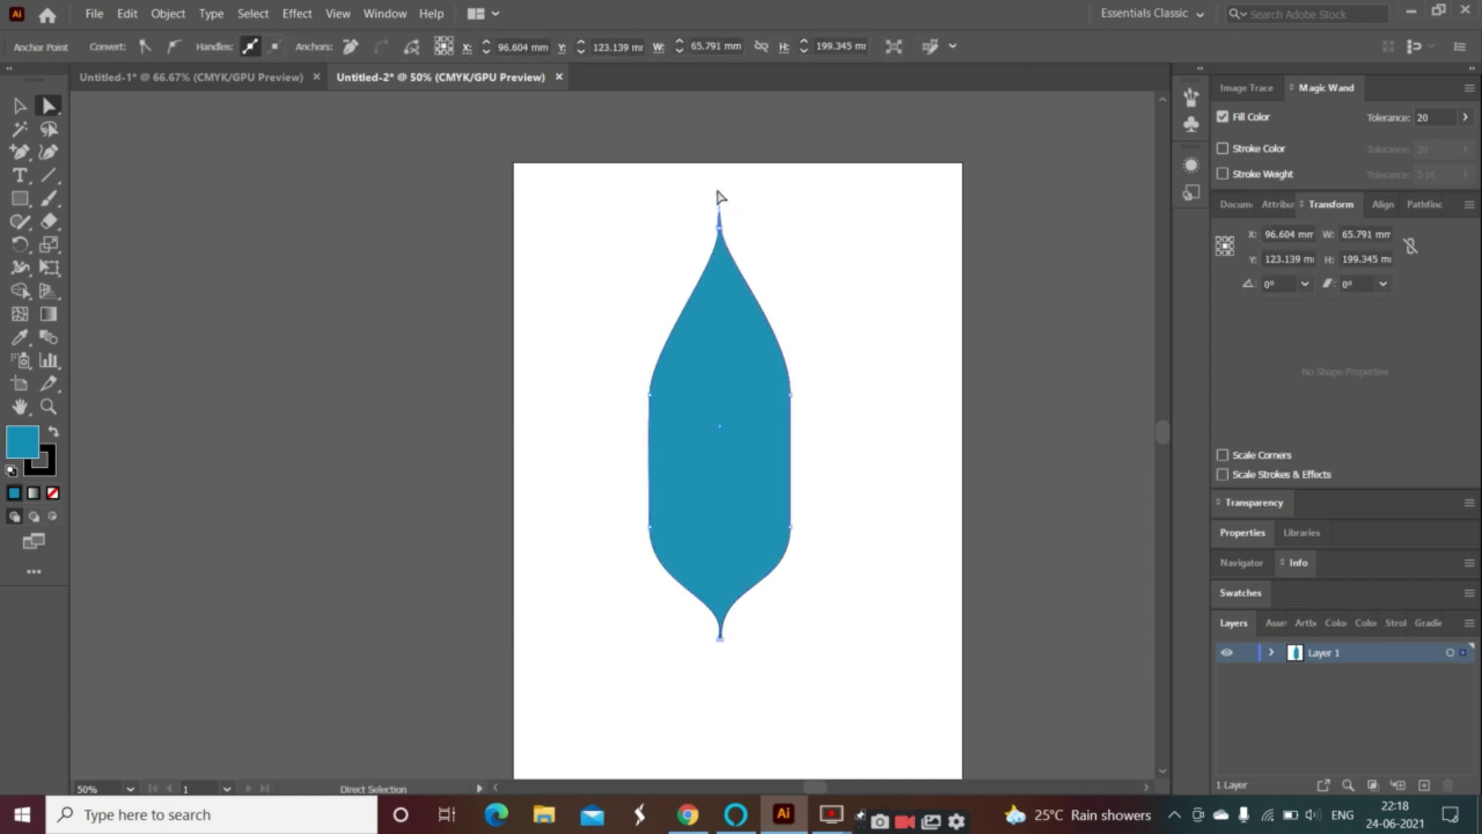
# - Drag anchors and handles to curve the top, upper-left, right edge and bottom tip
pyautogui.moveTo(722, 222); pyautogui.dragTo(721, 231)
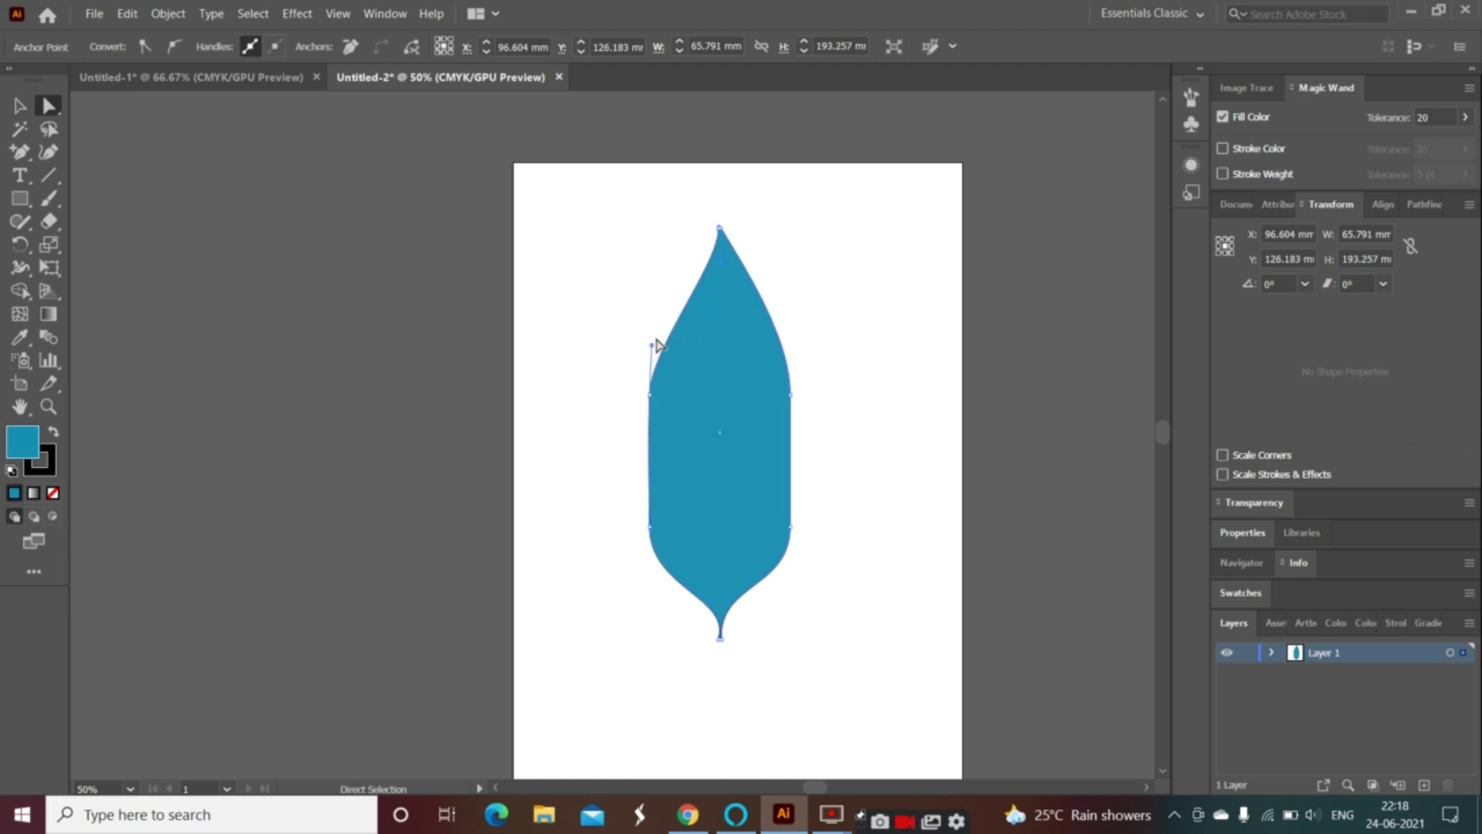
pyautogui.moveTo(652, 346)
pyautogui.mouseDown()
pyautogui.moveTo(665, 268)
pyautogui.moveTo(715, 196)
pyautogui.moveTo(692, 237)
pyautogui.mouseUp()
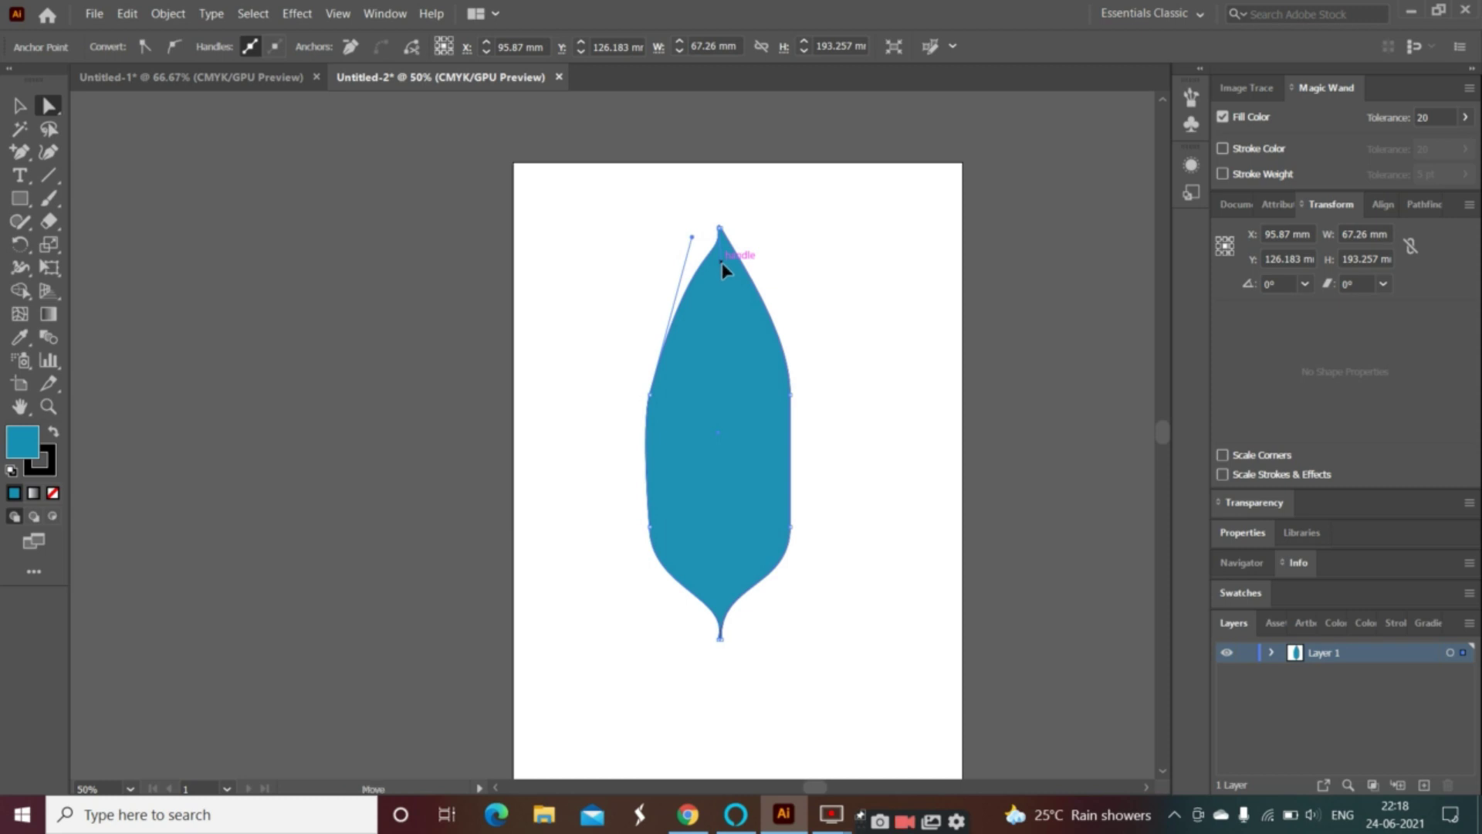
pyautogui.moveTo(720, 233); pyautogui.dragTo(728, 224)
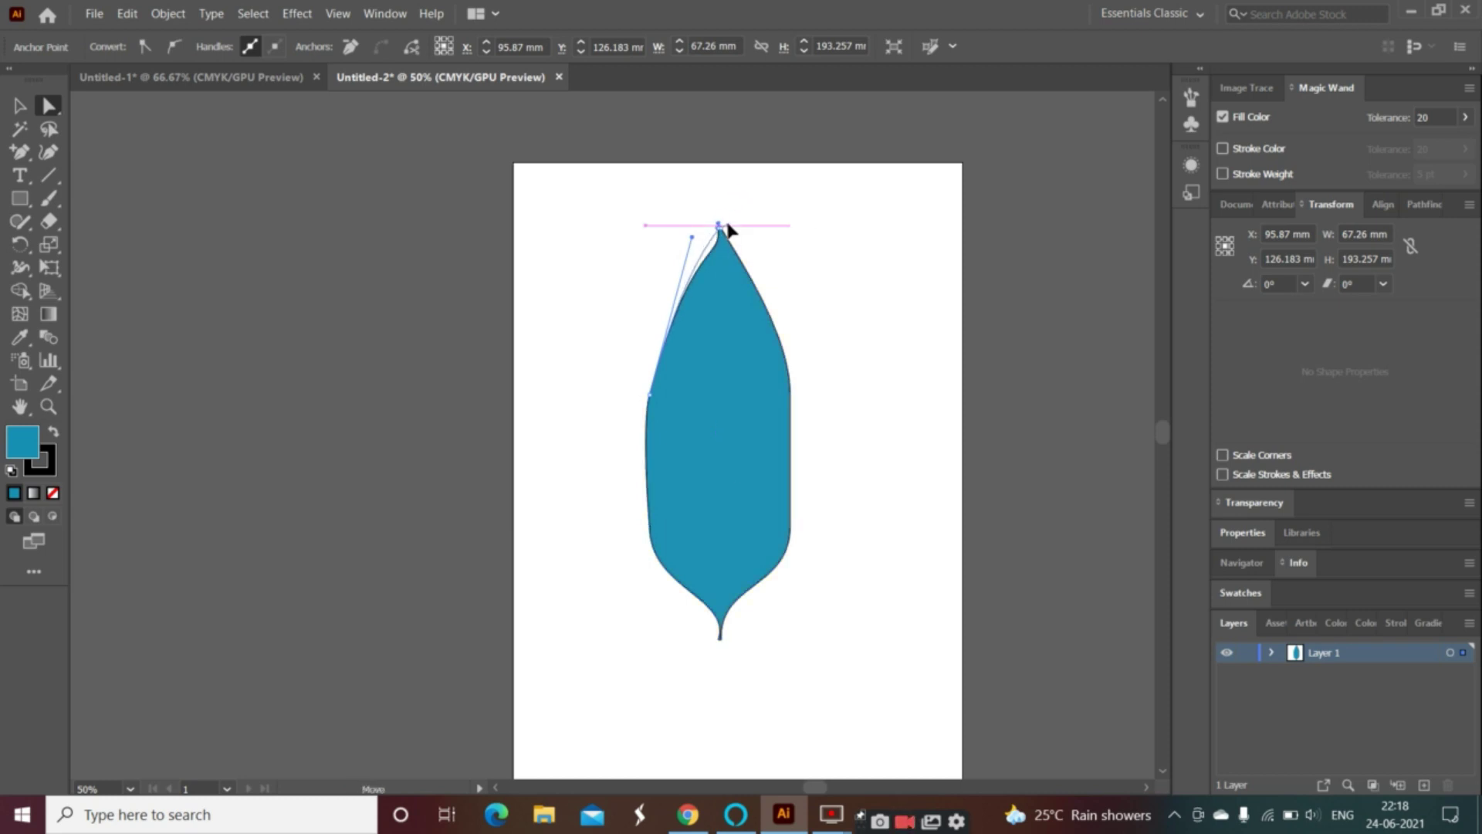
pyautogui.moveTo(791, 530)
pyautogui.mouseDown()
pyautogui.moveTo(785, 572)
pyautogui.moveTo(755, 605)
pyautogui.moveTo(774, 563)
pyautogui.moveTo(804, 549)
pyautogui.moveTo(790, 502)
pyautogui.mouseUp()
pyautogui.moveTo(720, 640)
pyautogui.mouseDown()
pyautogui.moveTo(728, 613)
pyautogui.moveTo(692, 596)
pyautogui.moveTo(726, 611)
pyautogui.moveTo(721, 638)
pyautogui.mouseUp()
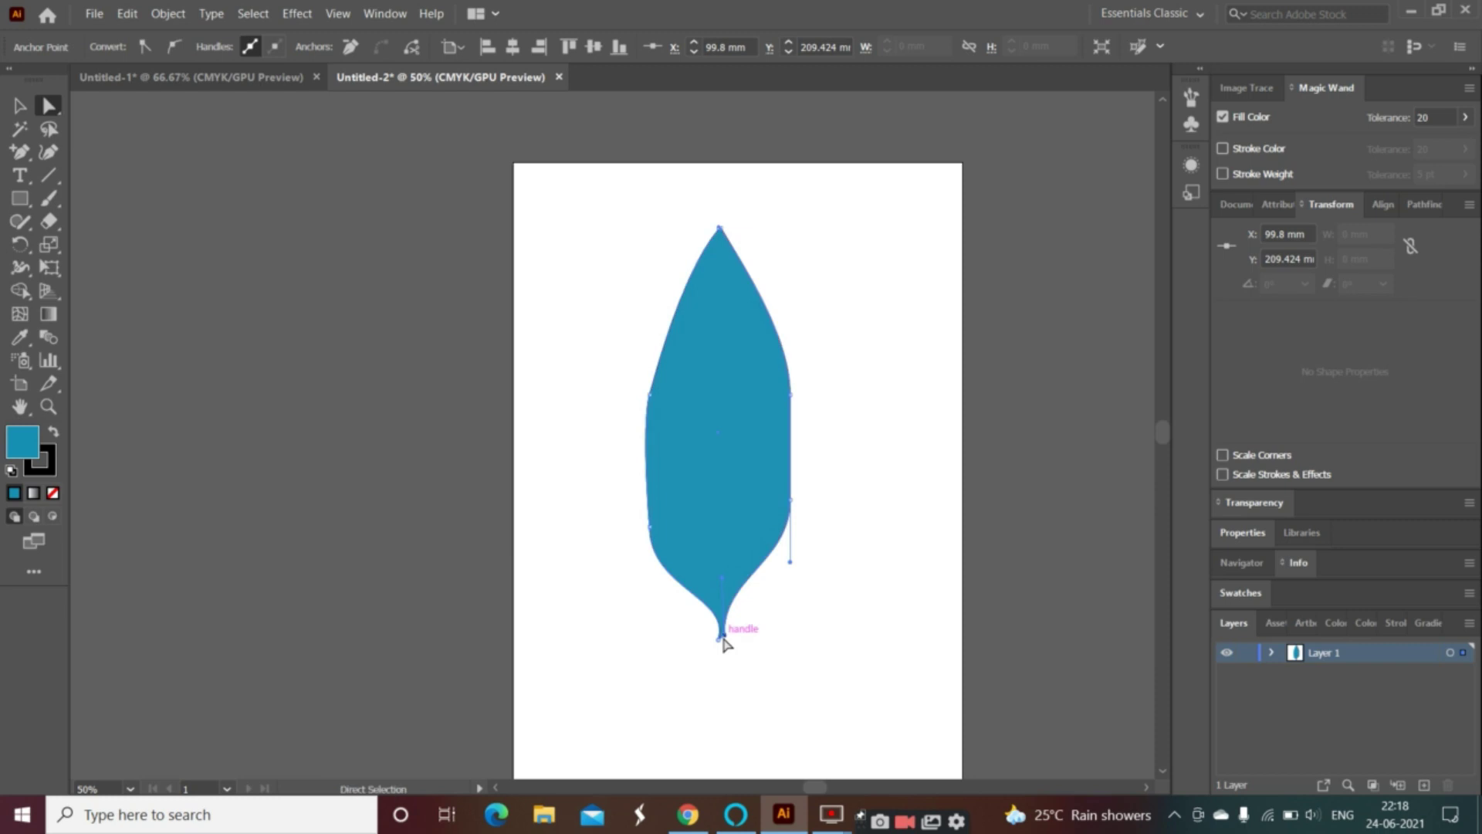
# - Select the leaf path and its upper-left anchor for further reshaping
pyautogui.click(696, 603)
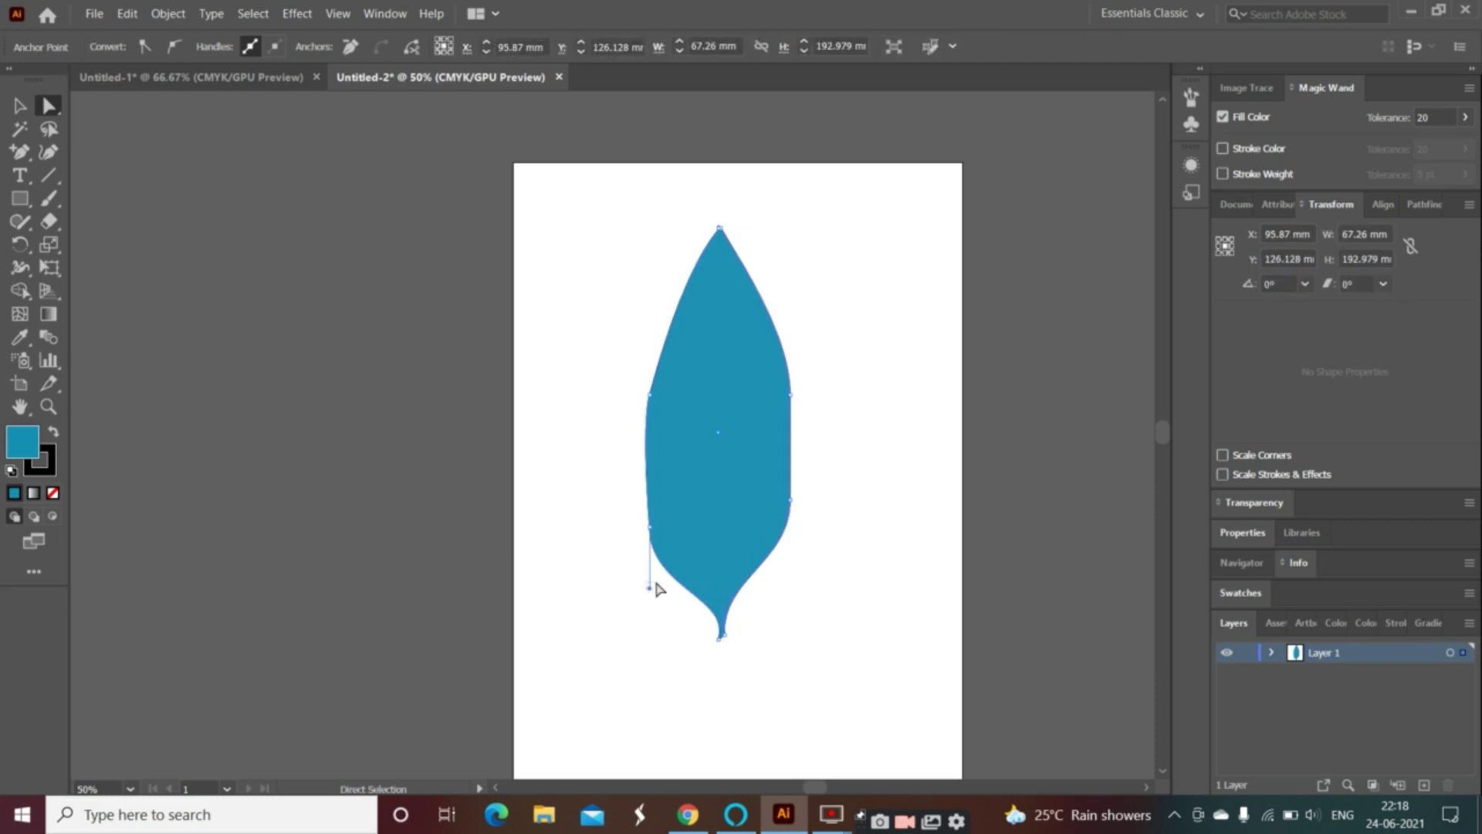
pyautogui.click(655, 577)
pyautogui.click(651, 593)
pyautogui.click(662, 568)
pyautogui.click(811, 578)
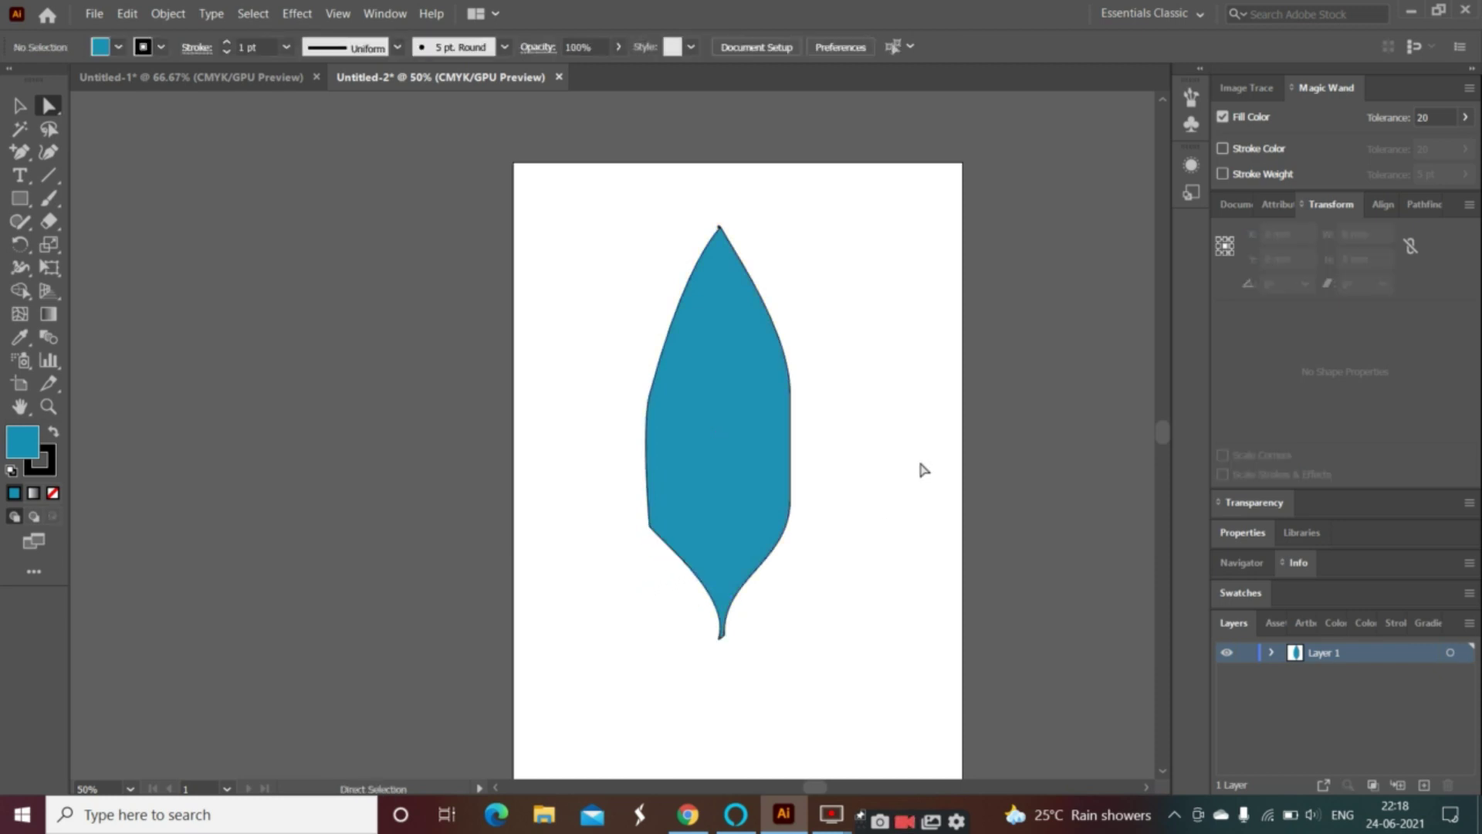
pyautogui.click(774, 298)
# - Bend the upper-right edge, then undo four edits back to the symmetric 214.1 mm shape
pyautogui.moveTo(794, 327); pyautogui.dragTo(823, 355)
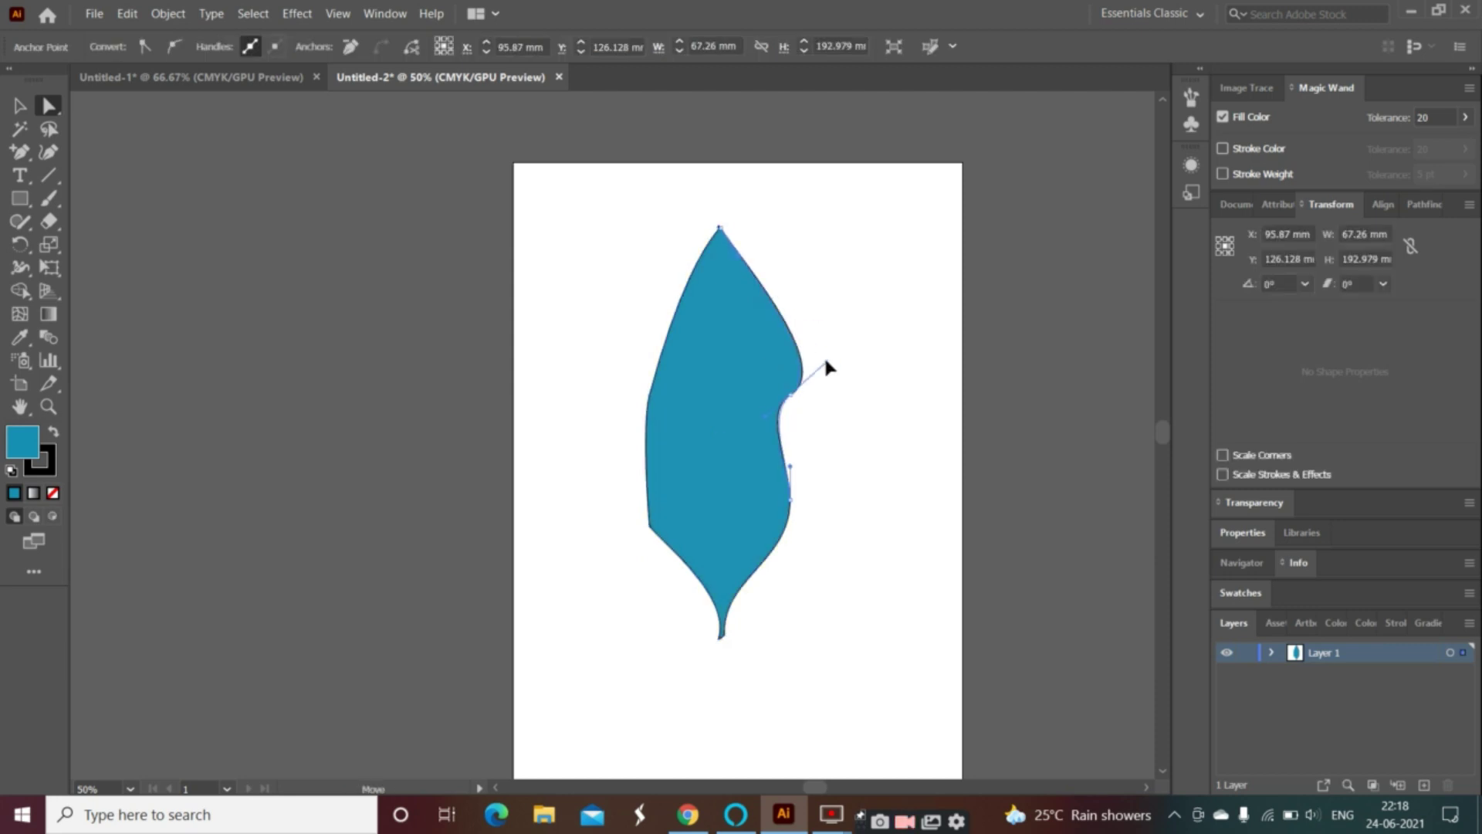
pyautogui.hotkey('ctrl', 'z')
pyautogui.hotkey('ctrl', 'z')
pyautogui.hotkey('ctrl', 'z')
pyautogui.hotkey('ctrl', 'z')
pyautogui.hotkey('ctrl', 'z')
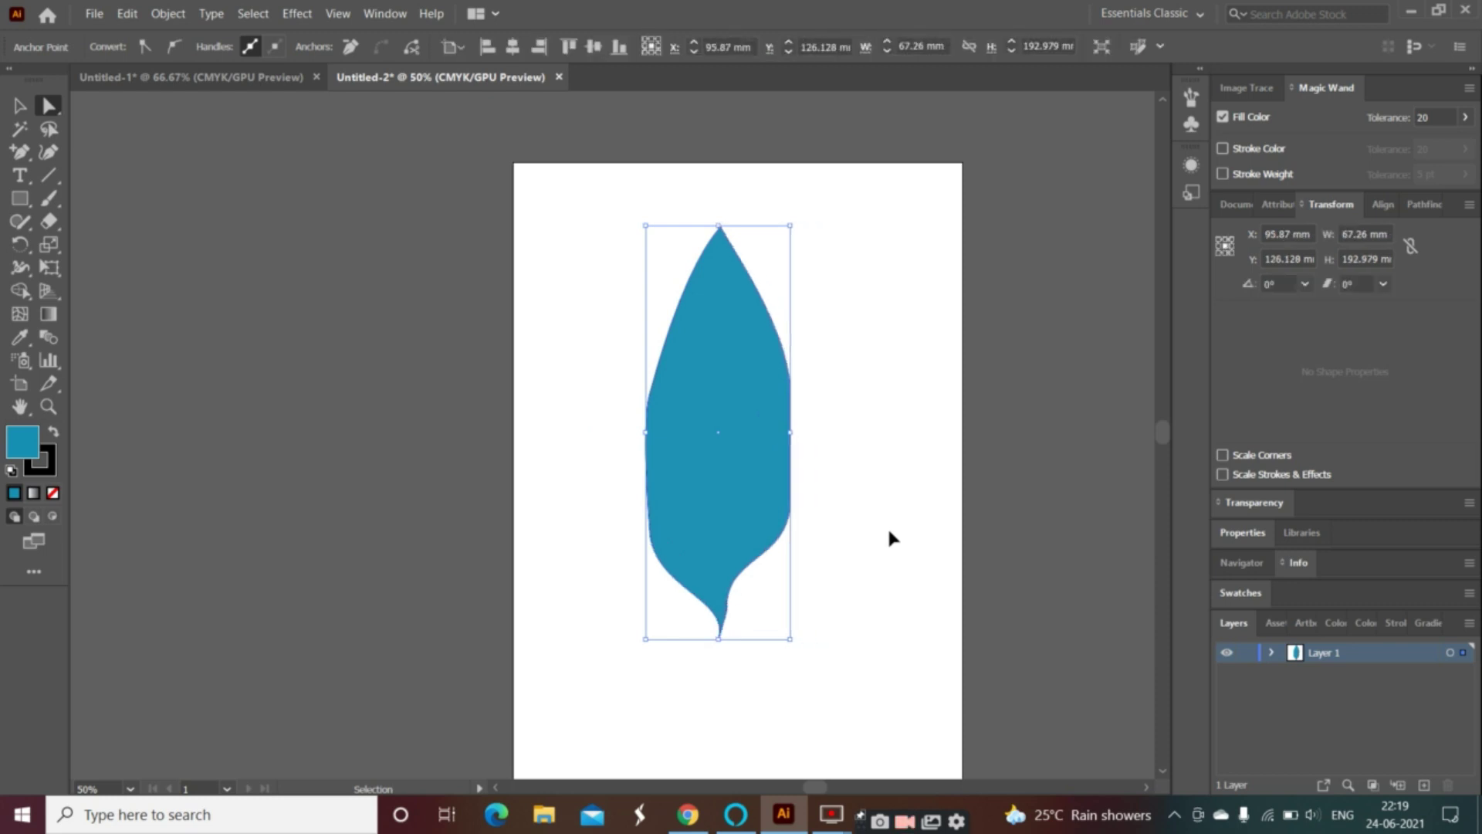
pyautogui.hotkey('ctrl', 'z')
pyautogui.hotkey('ctrl', 'z')
pyautogui.hotkey('ctrl', 'z')
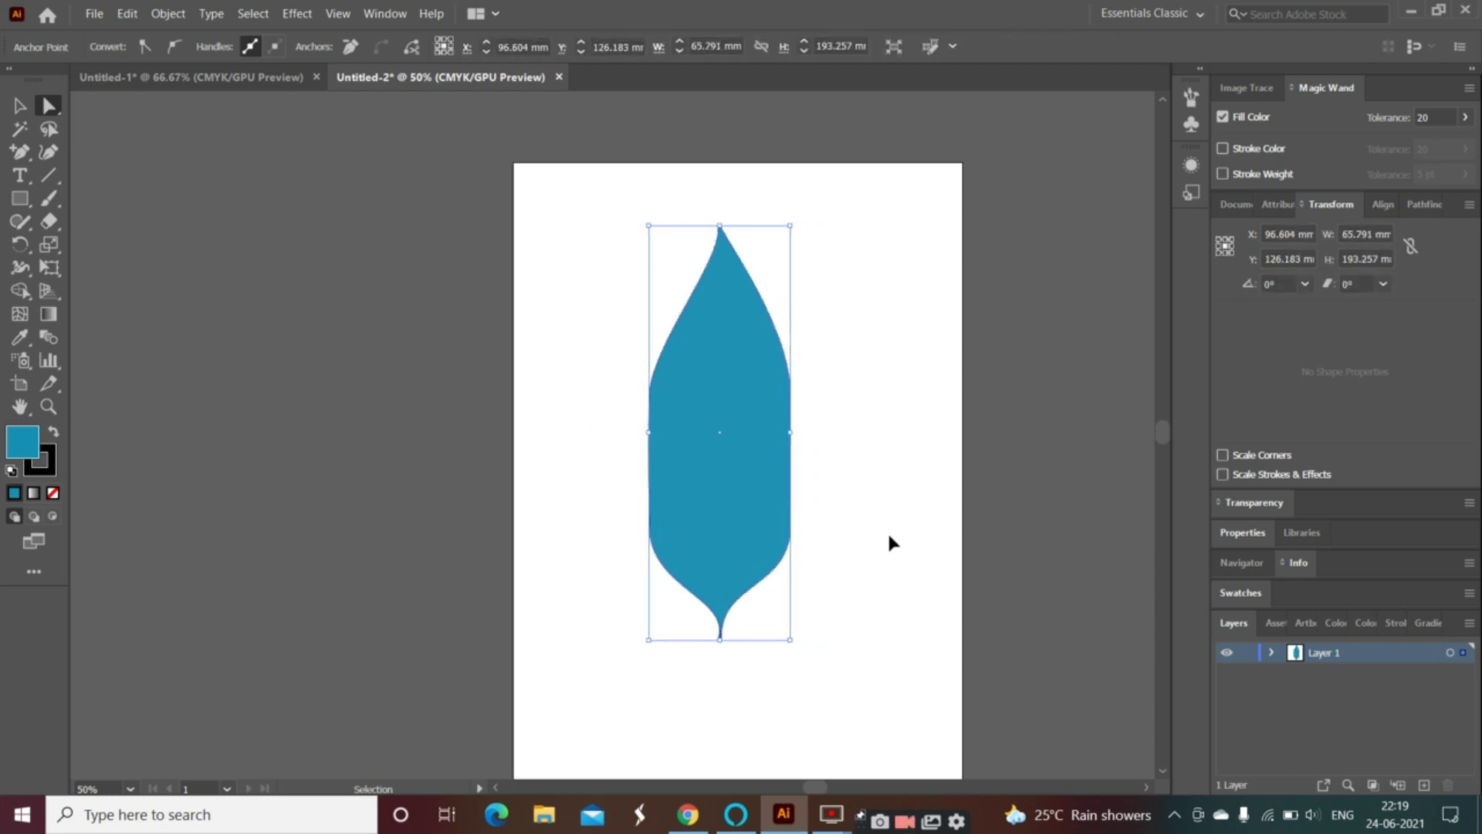
pyautogui.hotkey('ctrl', 'z')
pyautogui.hotkey('ctrl', 'z')
pyautogui.hotkey('ctrl', 'z')
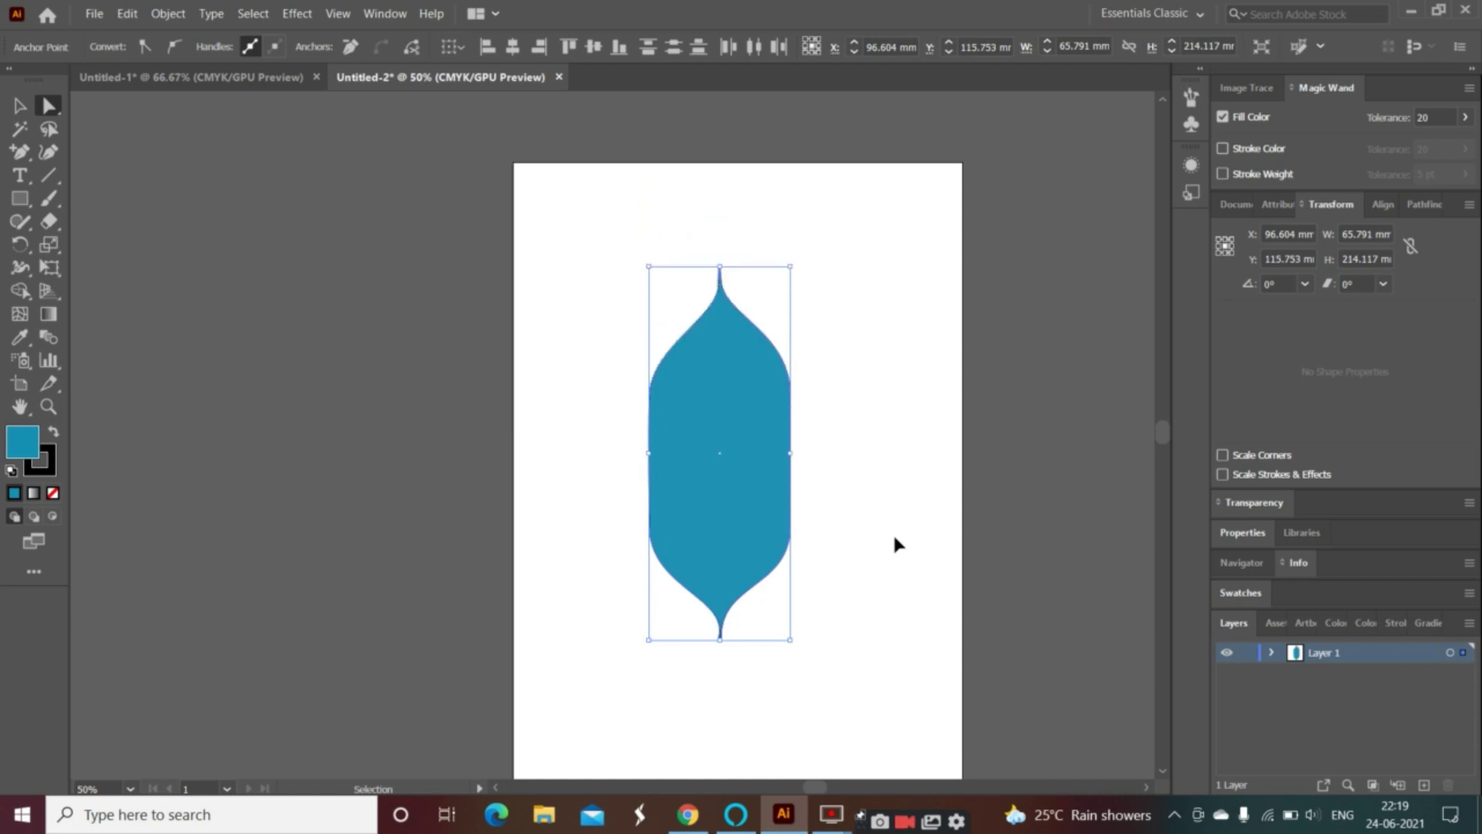
pyautogui.hotkey('ctrl', 'z')
# - Set the flared-tip shape's fill to green #30b510 in the Color Picker
pyautogui.doubleClick(37, 448)
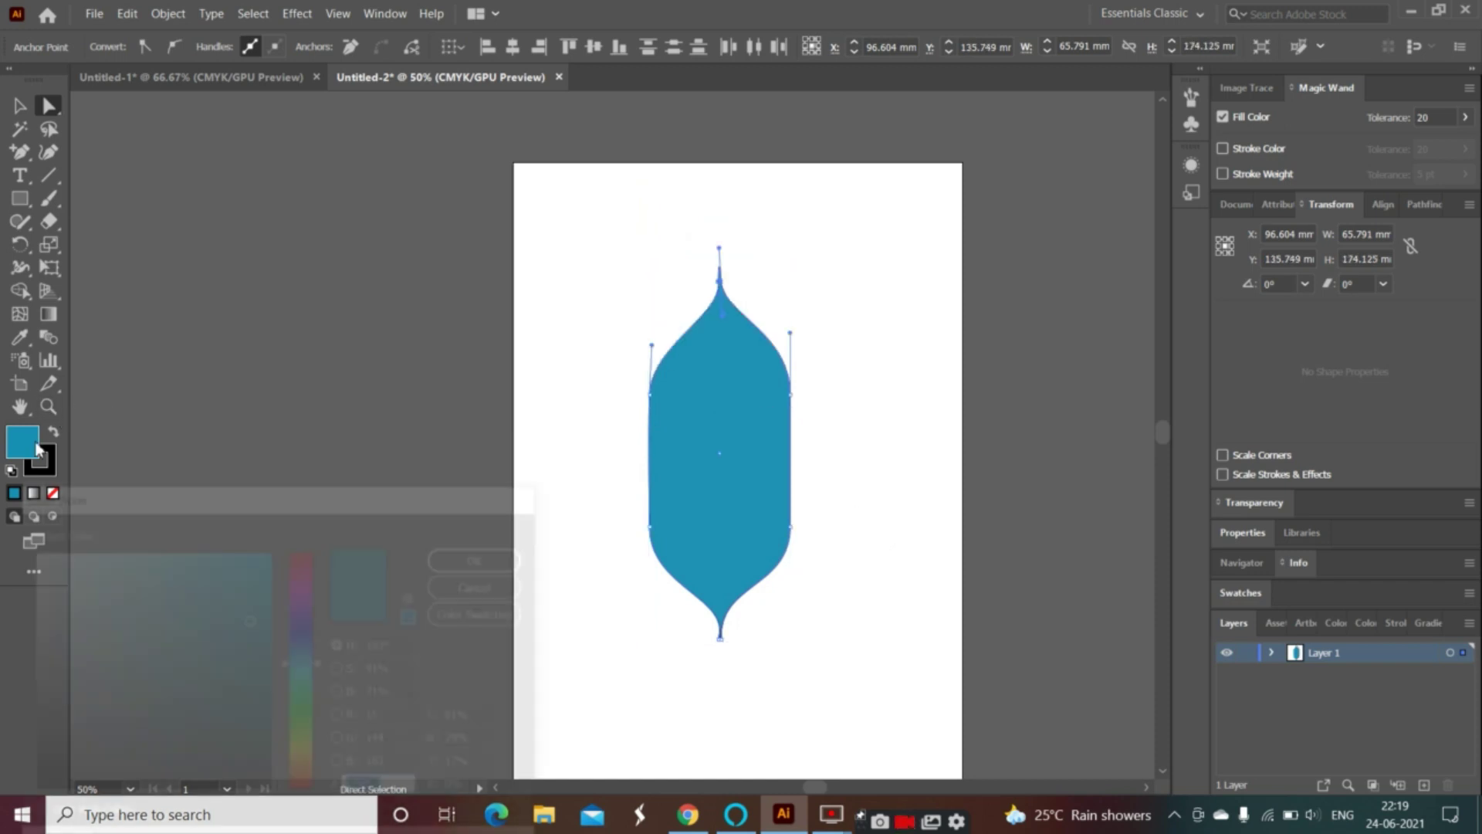
pyautogui.click(302, 723)
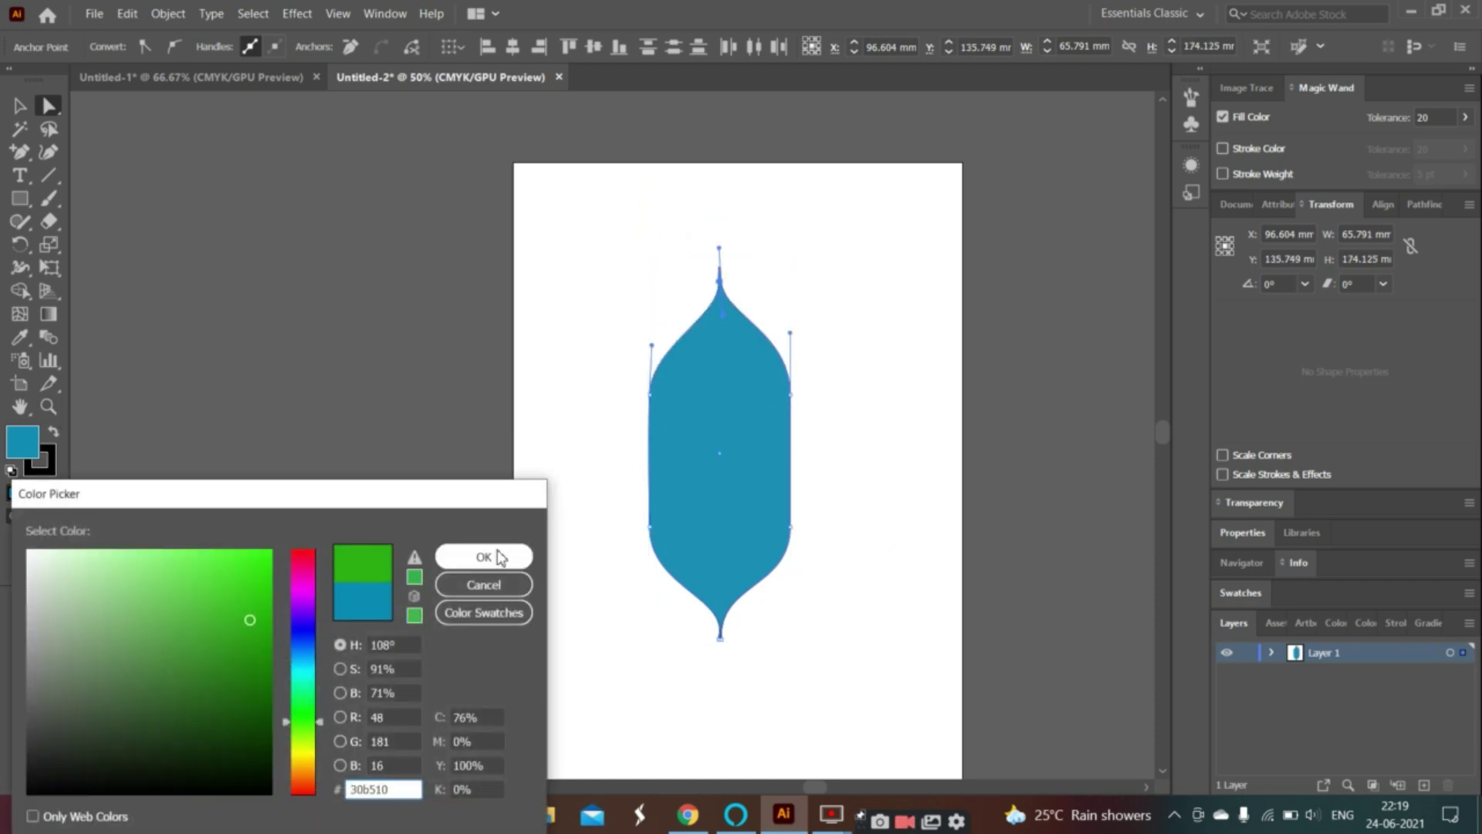
pyautogui.click(484, 556)
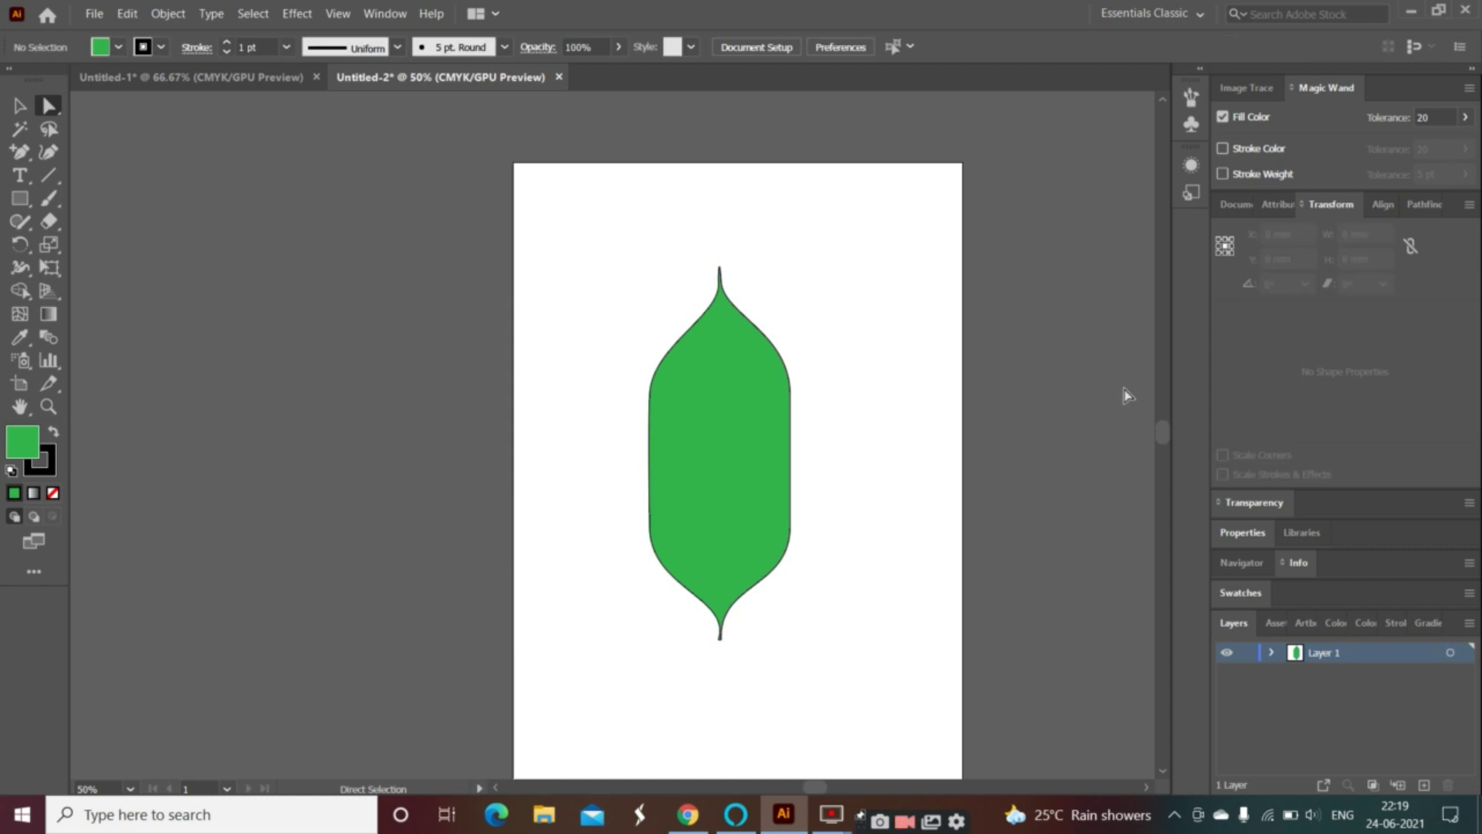
pyautogui.click(20, 108)
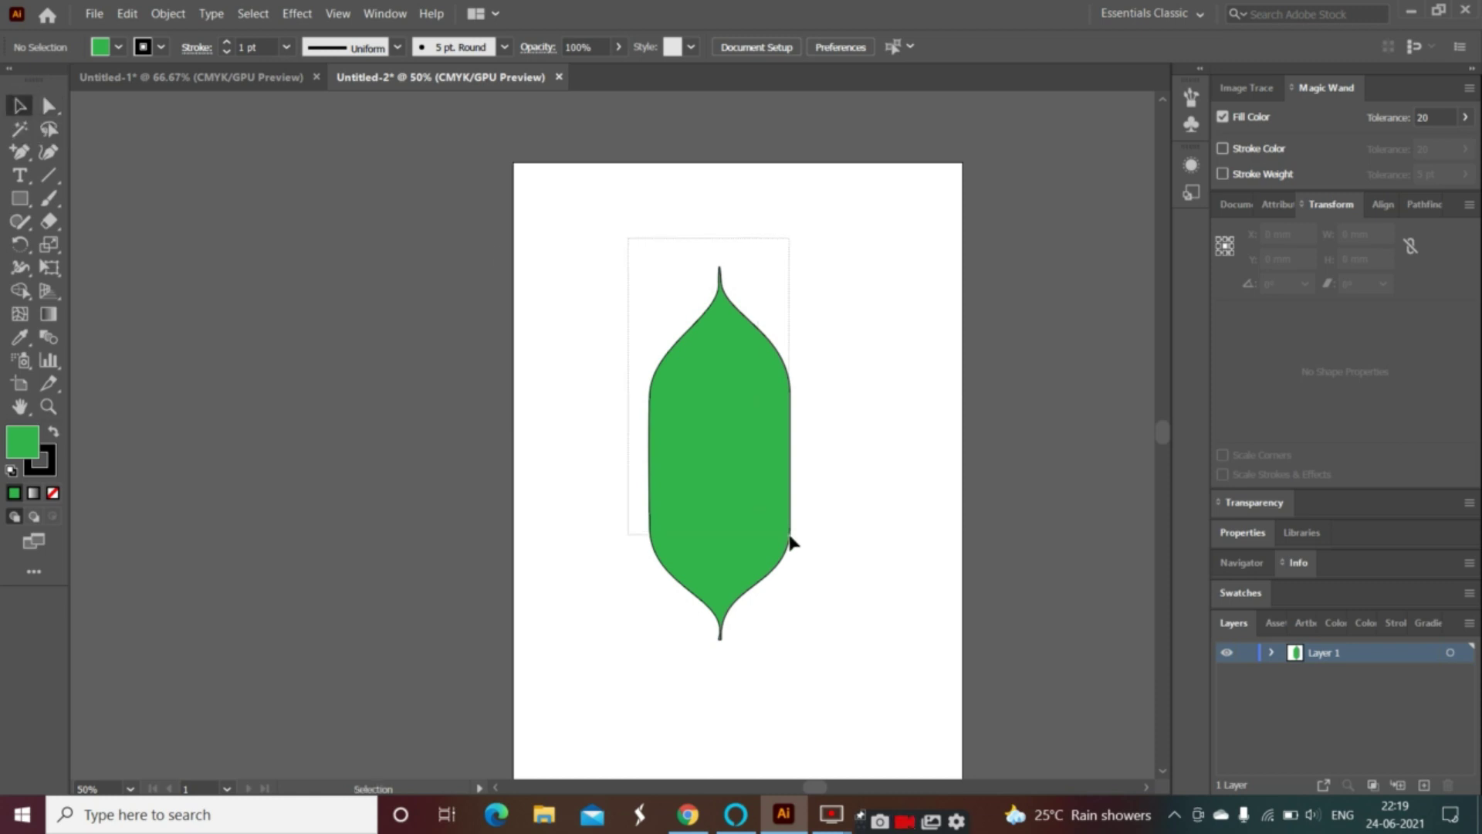
# - Copy, paste and Alt-drag the green leaf into four side-by-side copies
pyautogui.moveTo(625, 234); pyautogui.dragTo(872, 664)
pyautogui.press('a')
pyautogui.press('v')
pyautogui.press('a')
pyautogui.hotkey('ctrl', 'v')
pyautogui.press('v')
pyautogui.click(707, 447)
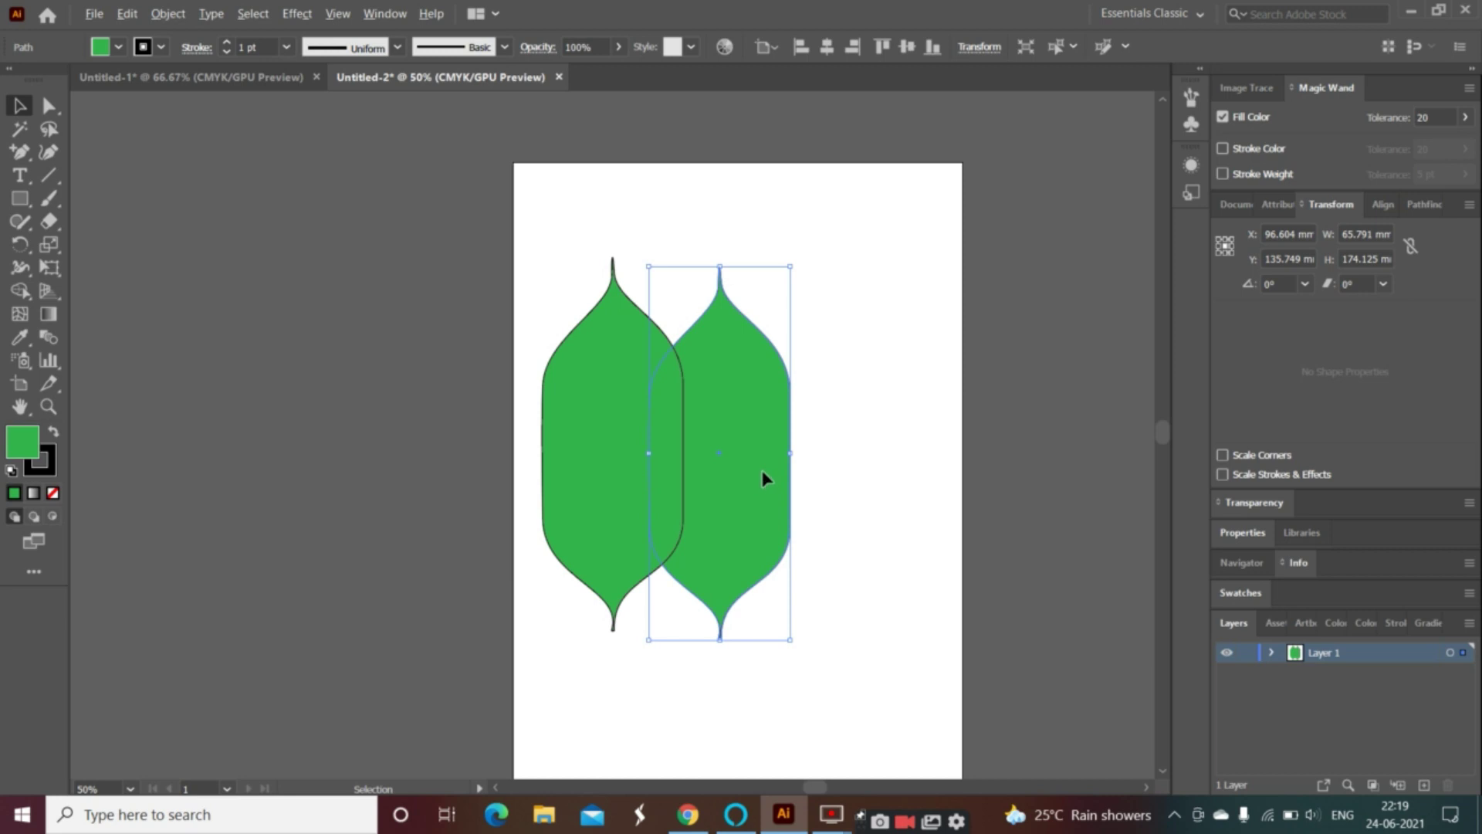
pyautogui.moveTo(762, 478); pyautogui.dragTo(948, 483)
pyautogui.click(651, 390)
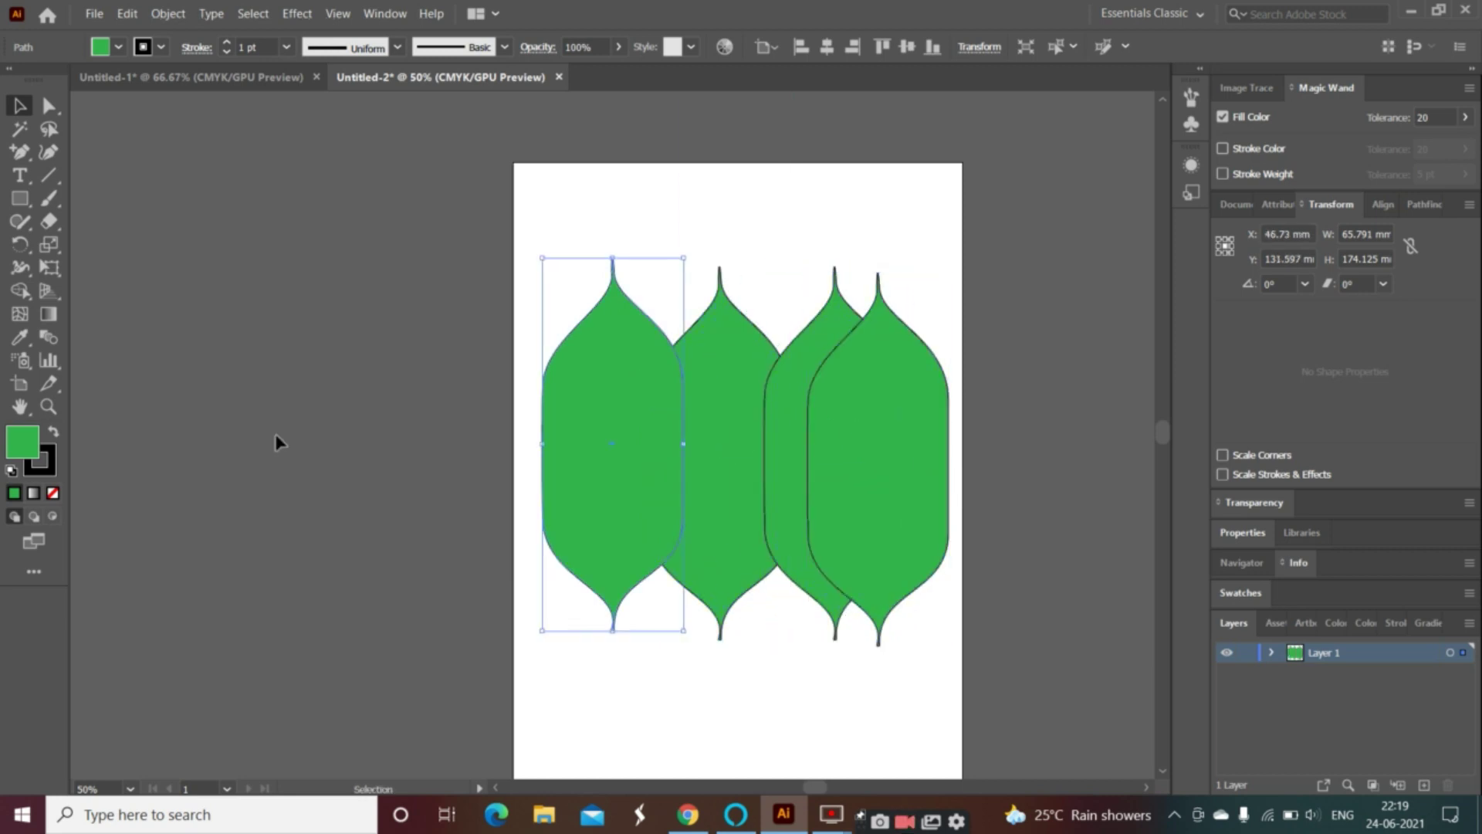
# - Fill the left leaf with crimson
pyautogui.doubleClick(20, 448)
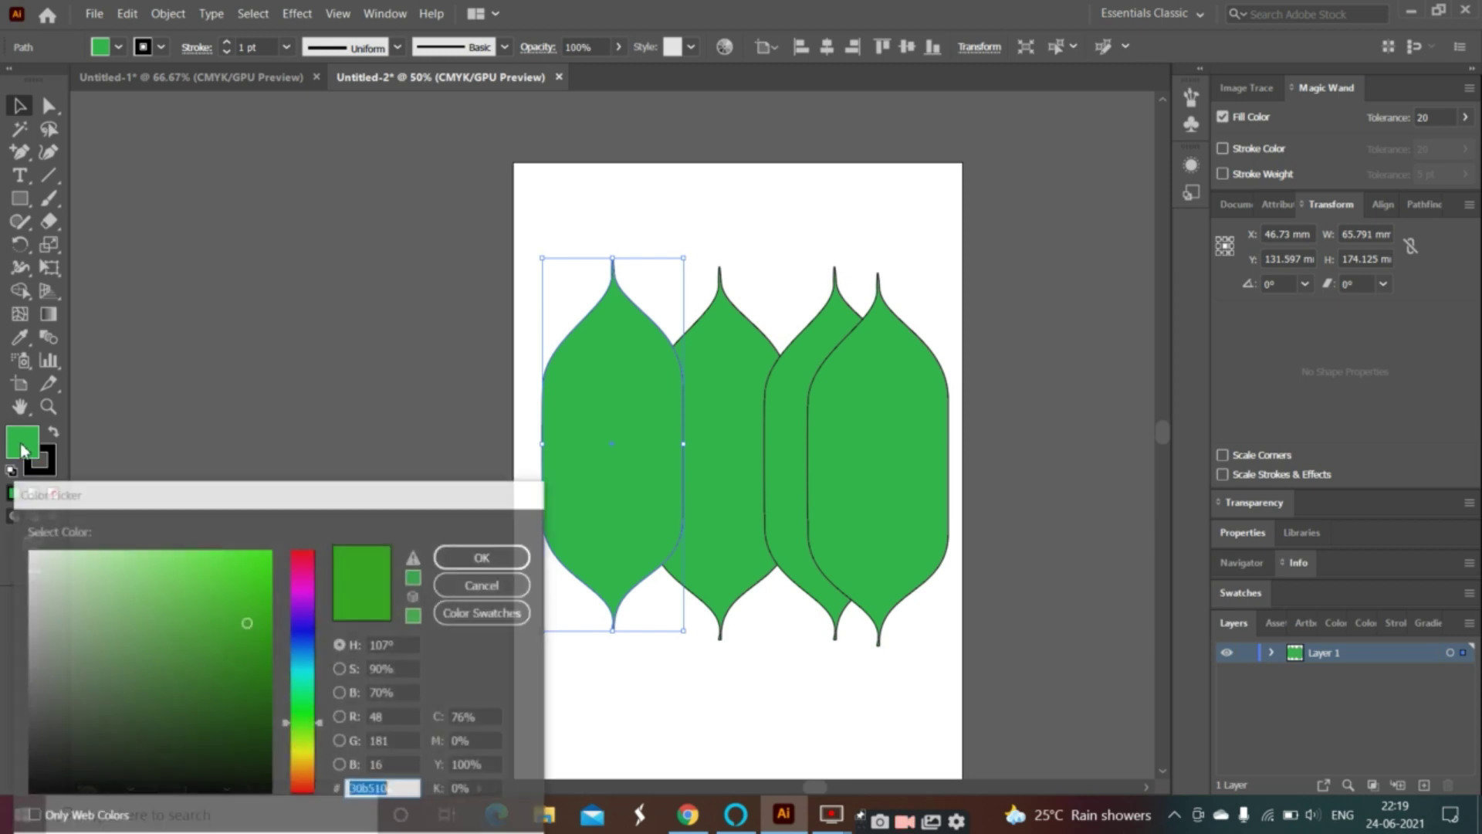
pyautogui.click(309, 558)
pyautogui.click(483, 557)
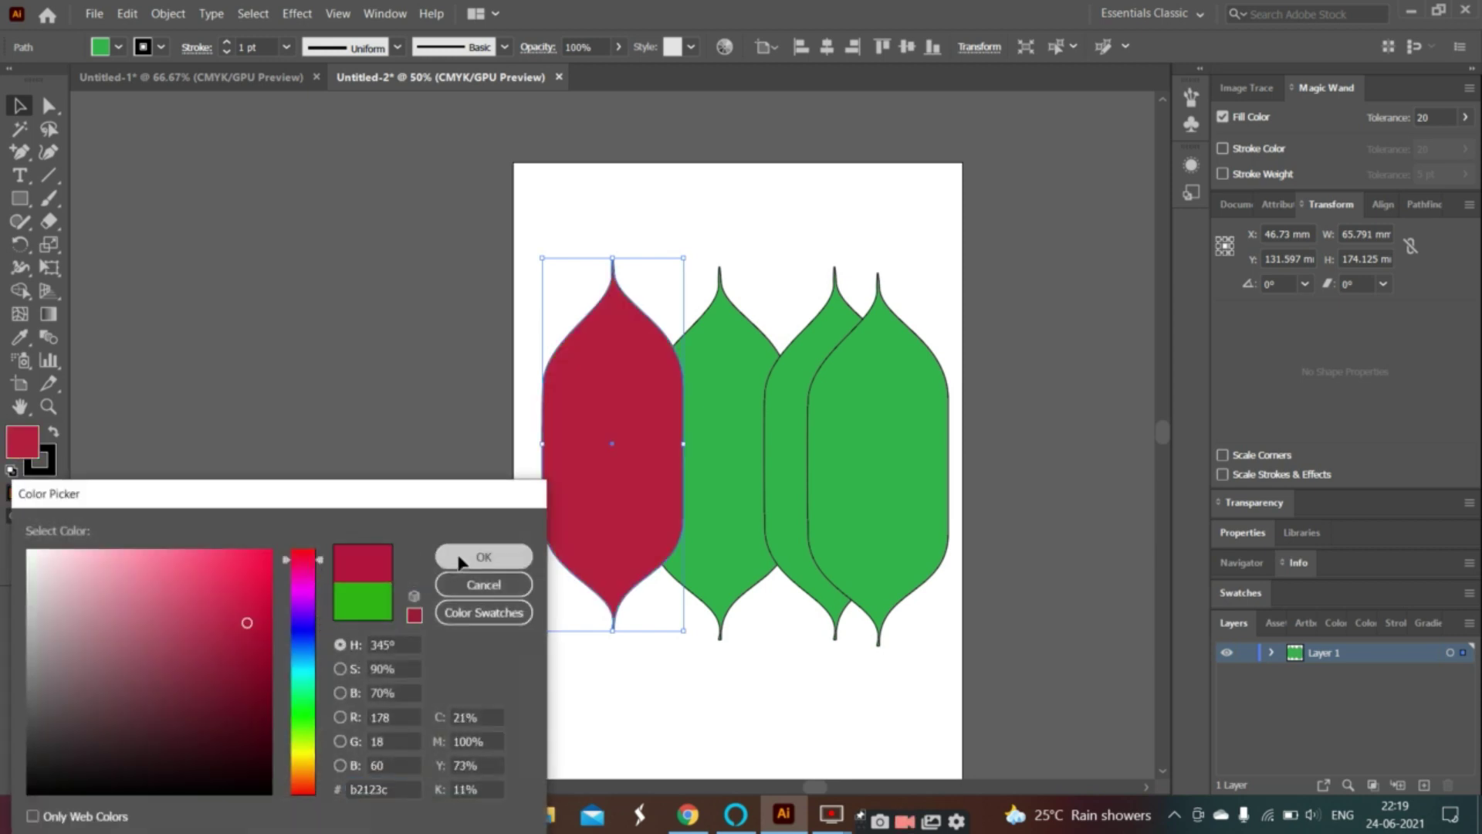
# - Select the third leaf and fill it with magenta
pyautogui.doubleClick(739, 522)
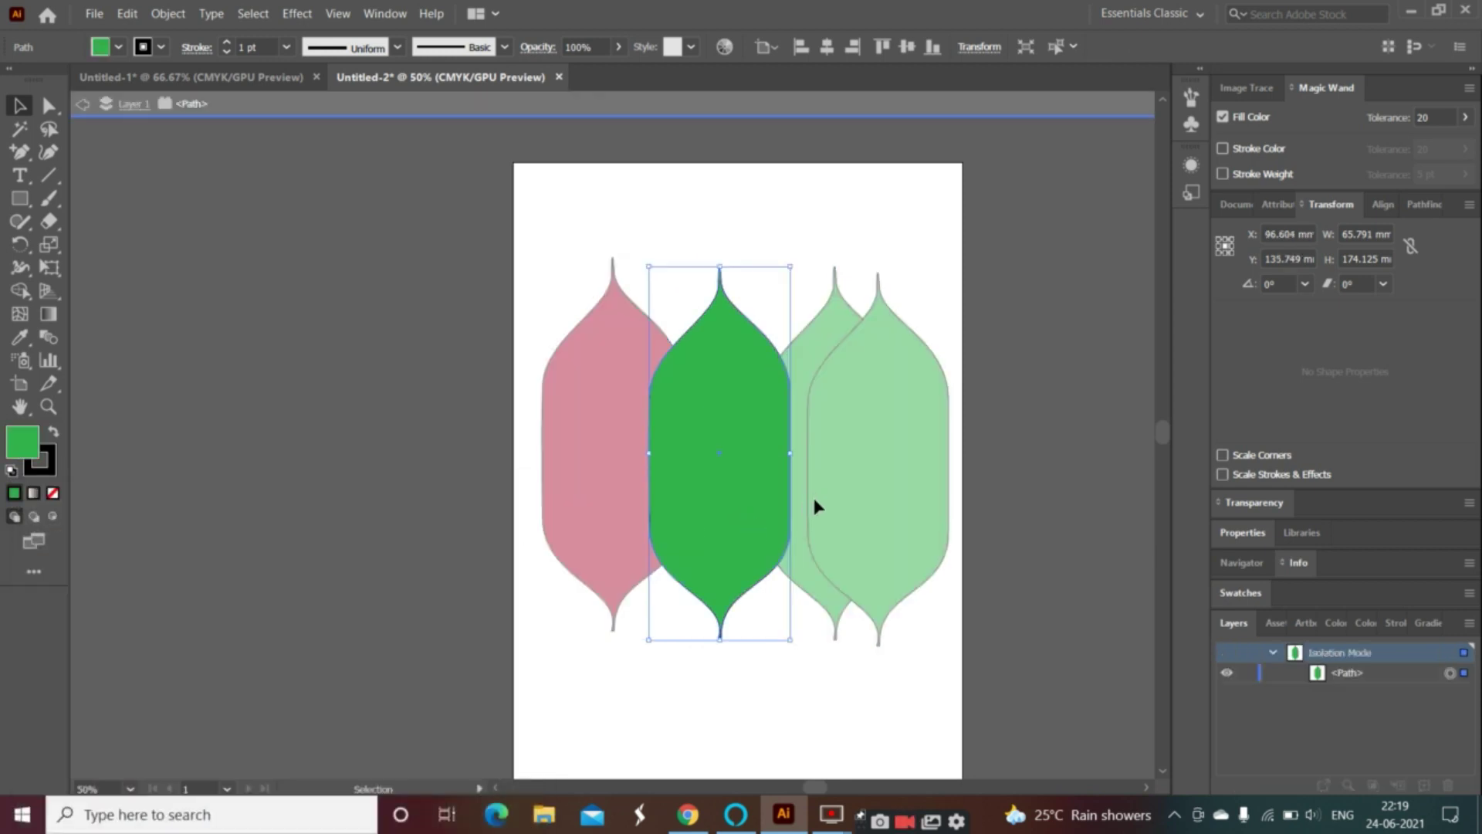
pyautogui.click(800, 529)
pyautogui.doubleClick(801, 533)
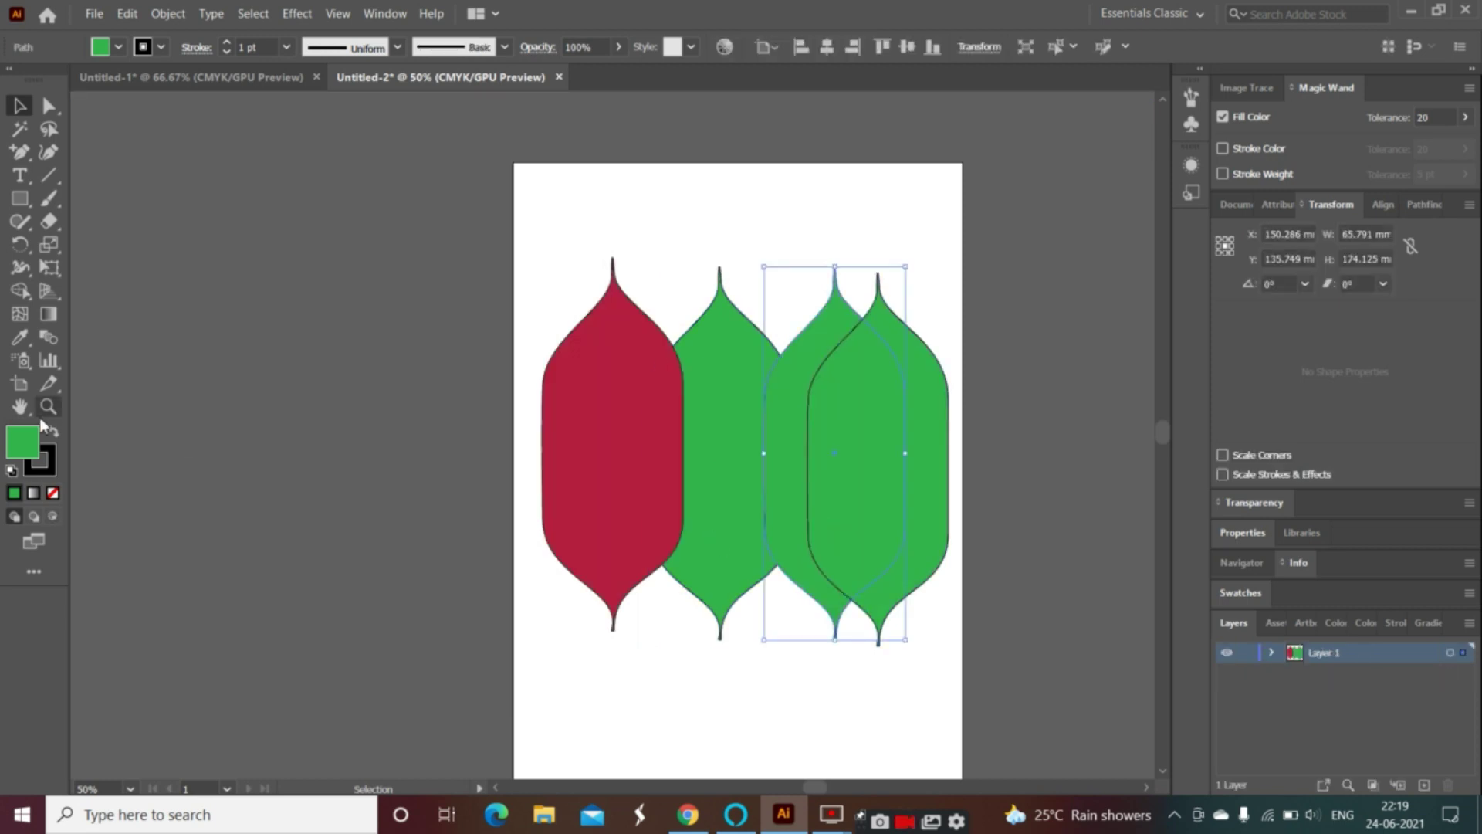
pyautogui.doubleClick(32, 455)
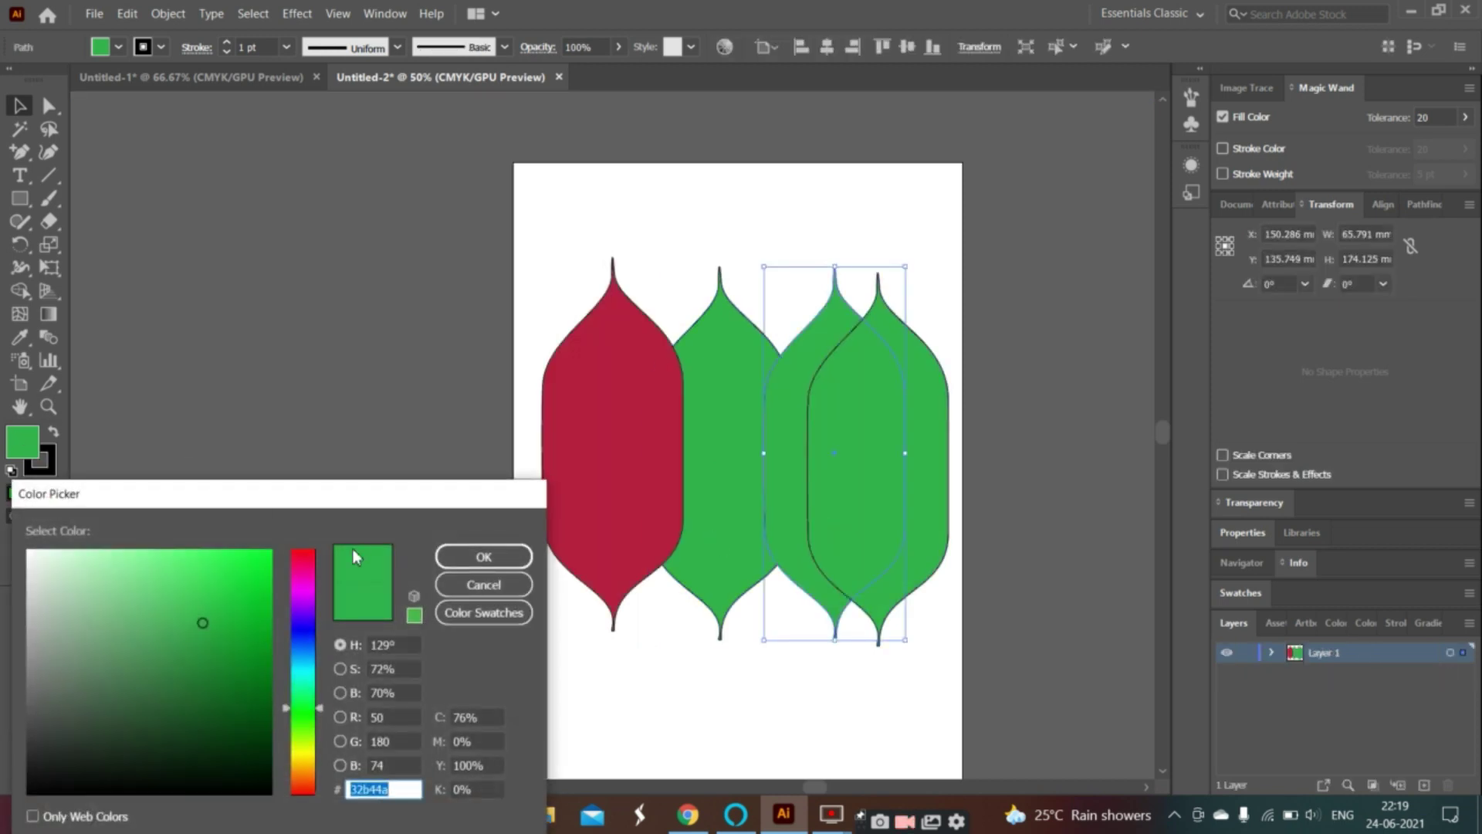
pyautogui.click(311, 588)
pyautogui.click(483, 557)
# - Isolate the front leaf and fill it bright saturated yellow, then exit isolation
pyautogui.doubleClick(881, 488)
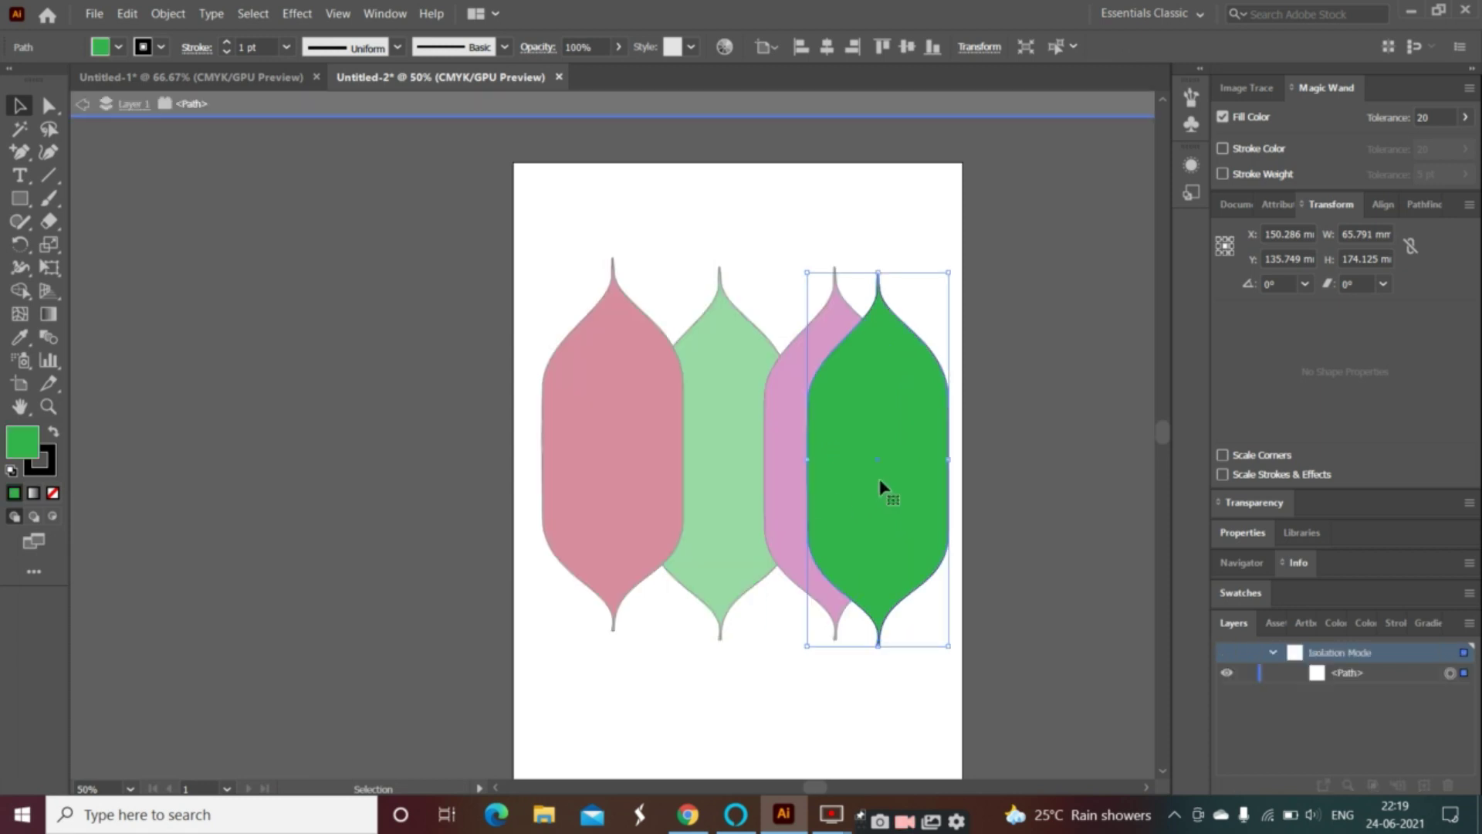
pyautogui.doubleClick(21, 456)
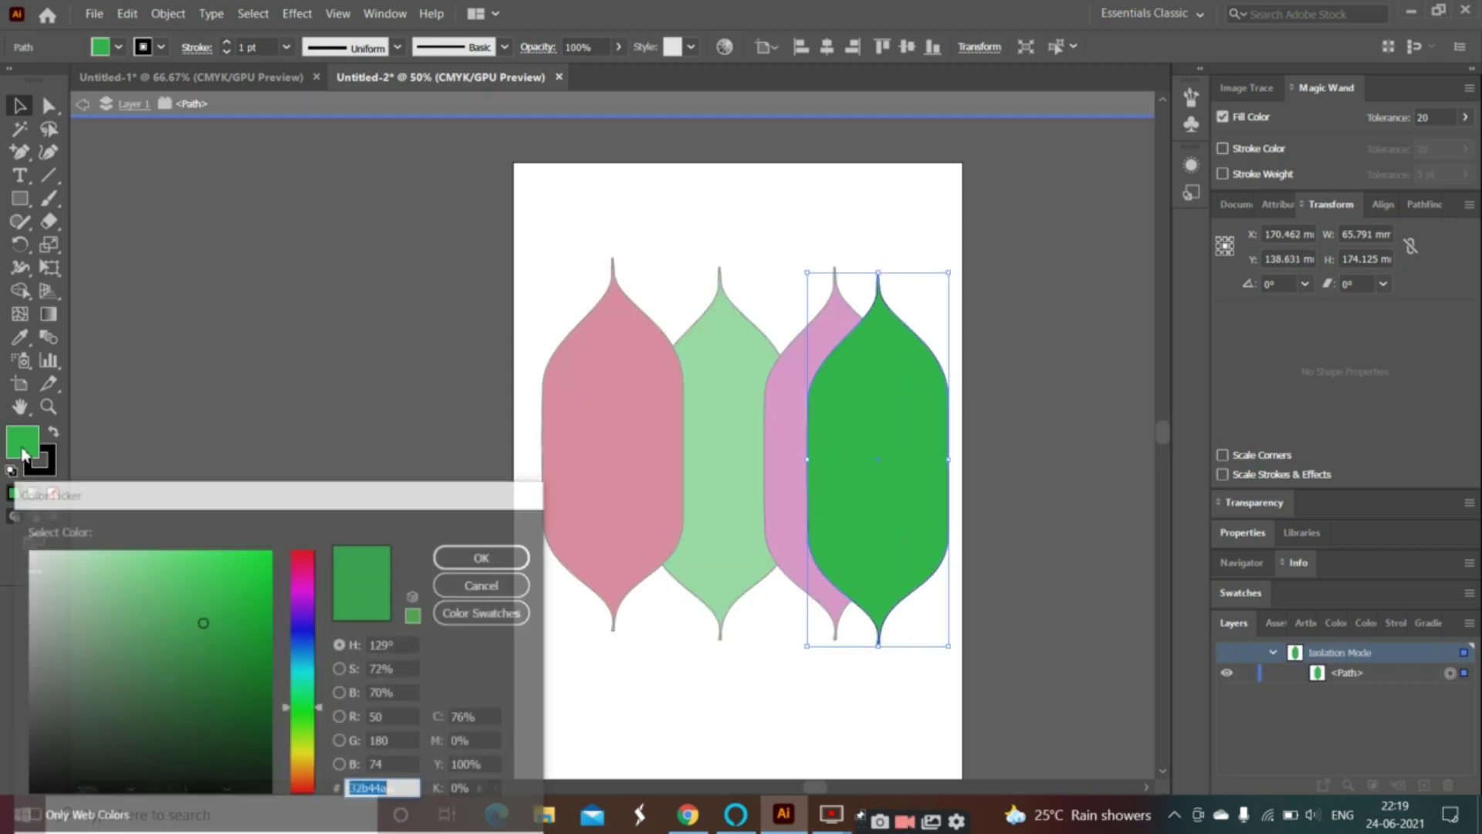
pyautogui.click(305, 764)
pyautogui.click(483, 557)
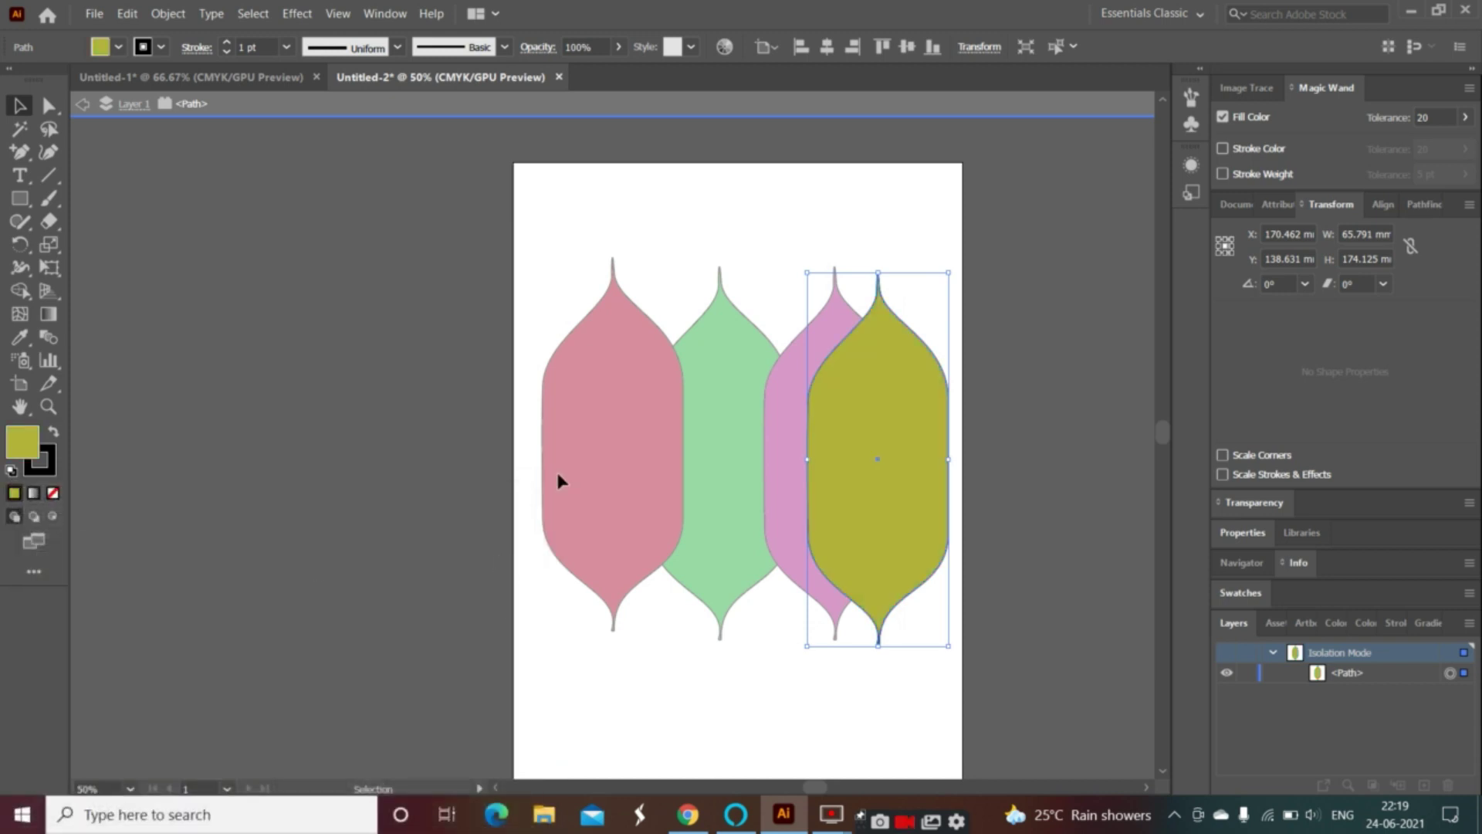
pyautogui.doubleClick(21, 455)
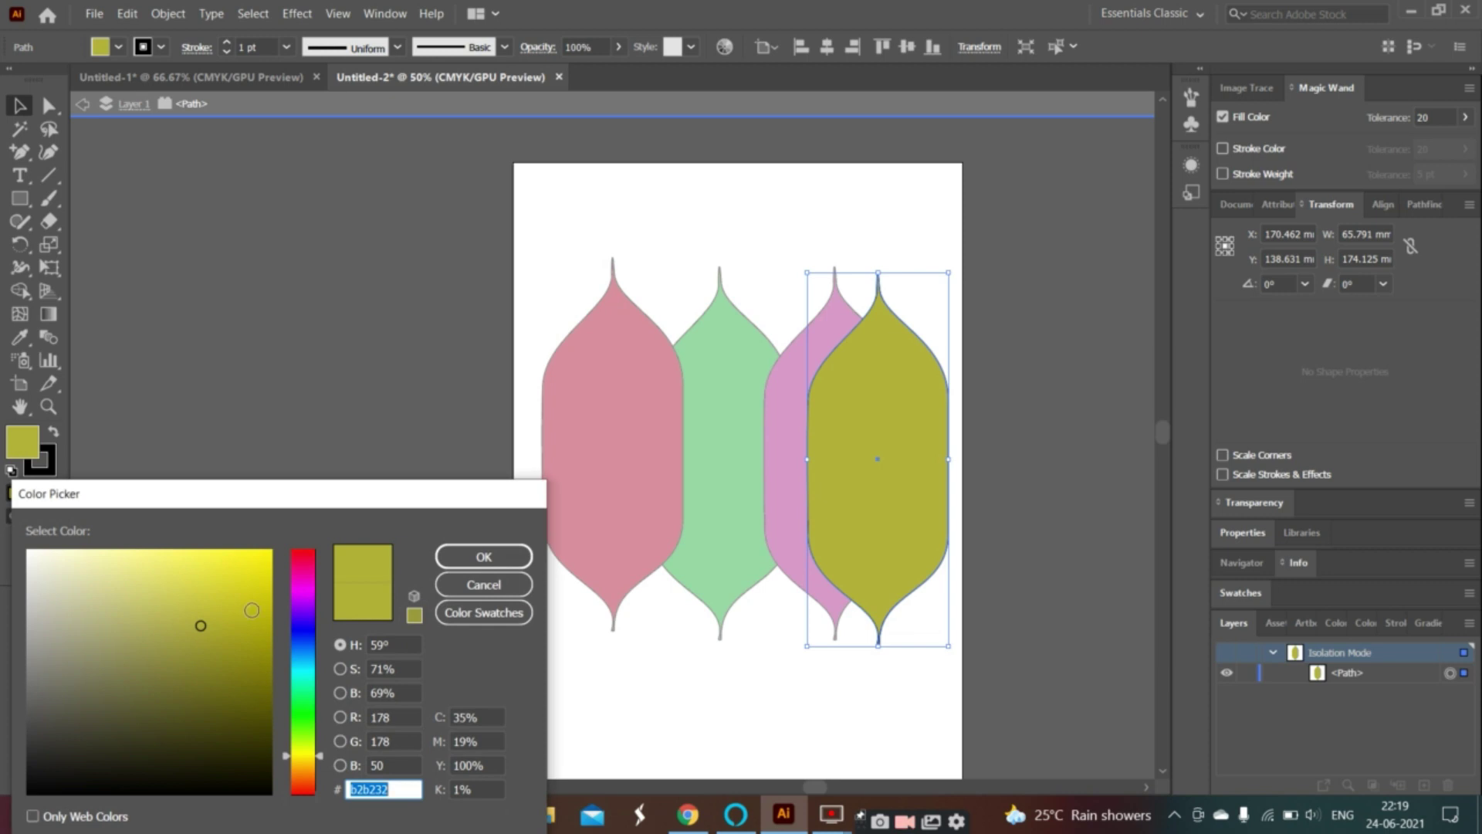
pyautogui.click(263, 556)
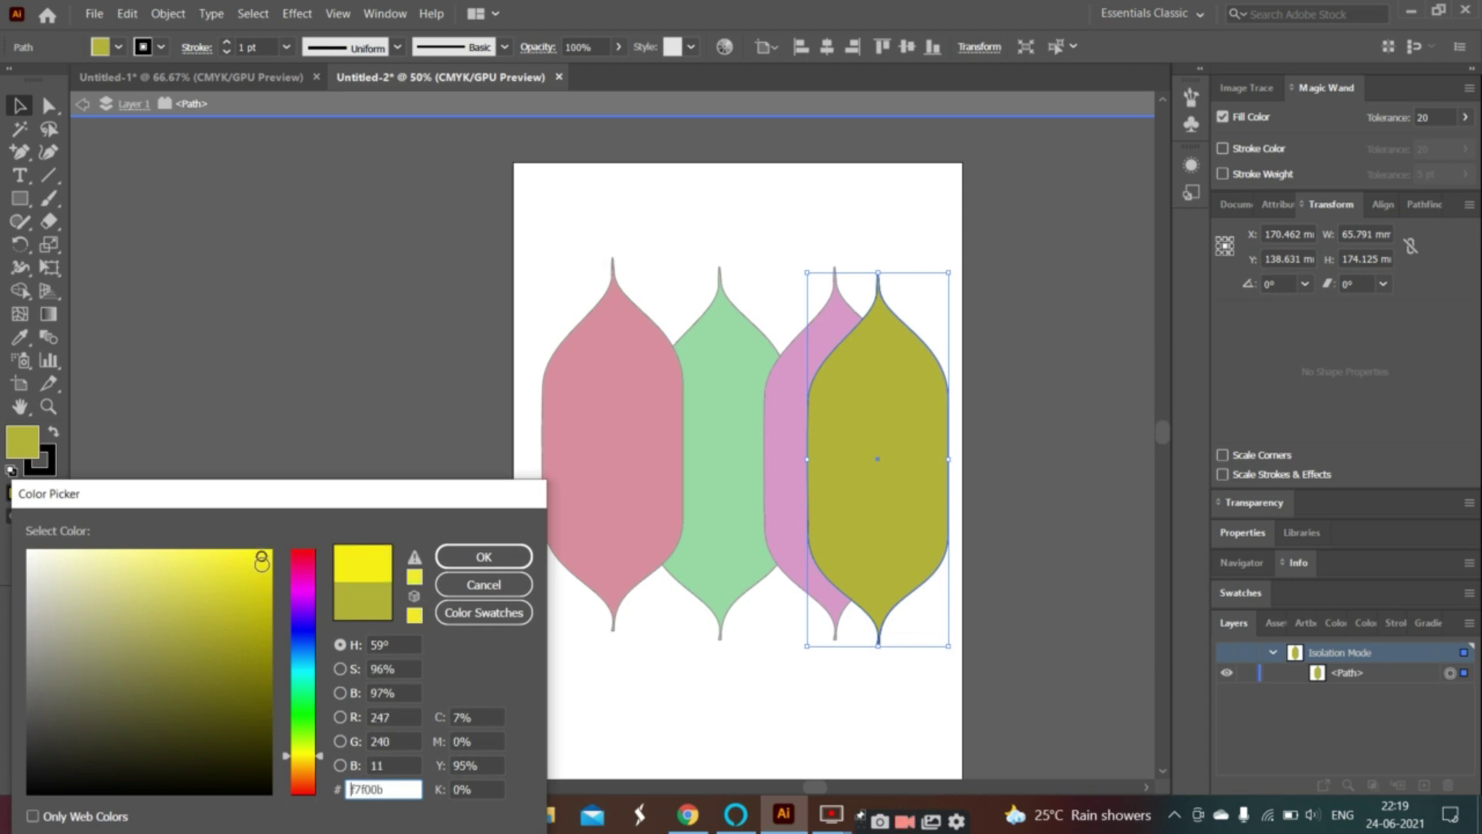
pyautogui.click(483, 557)
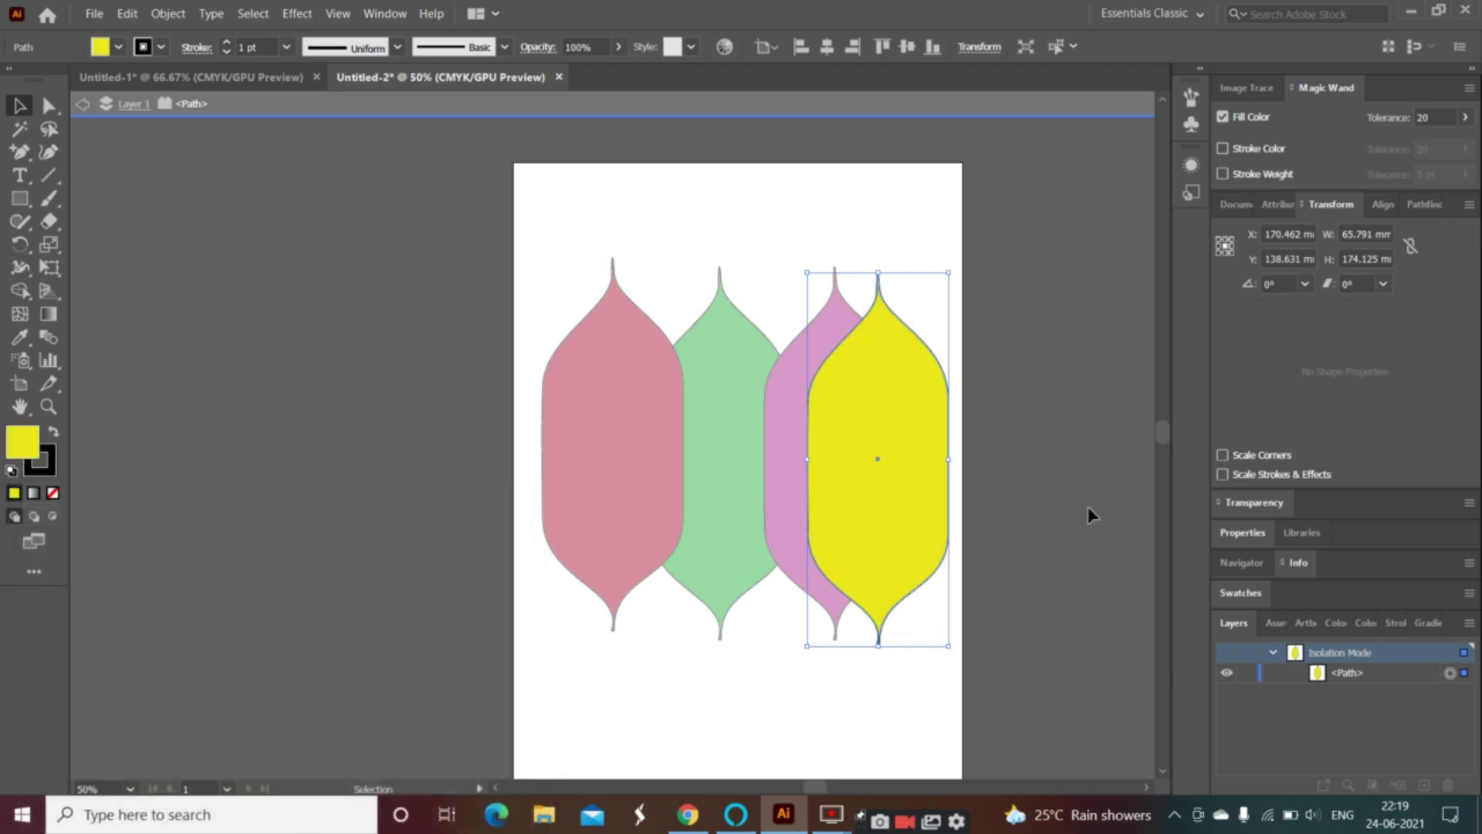
pyautogui.click(81, 104)
pyautogui.click(569, 364)
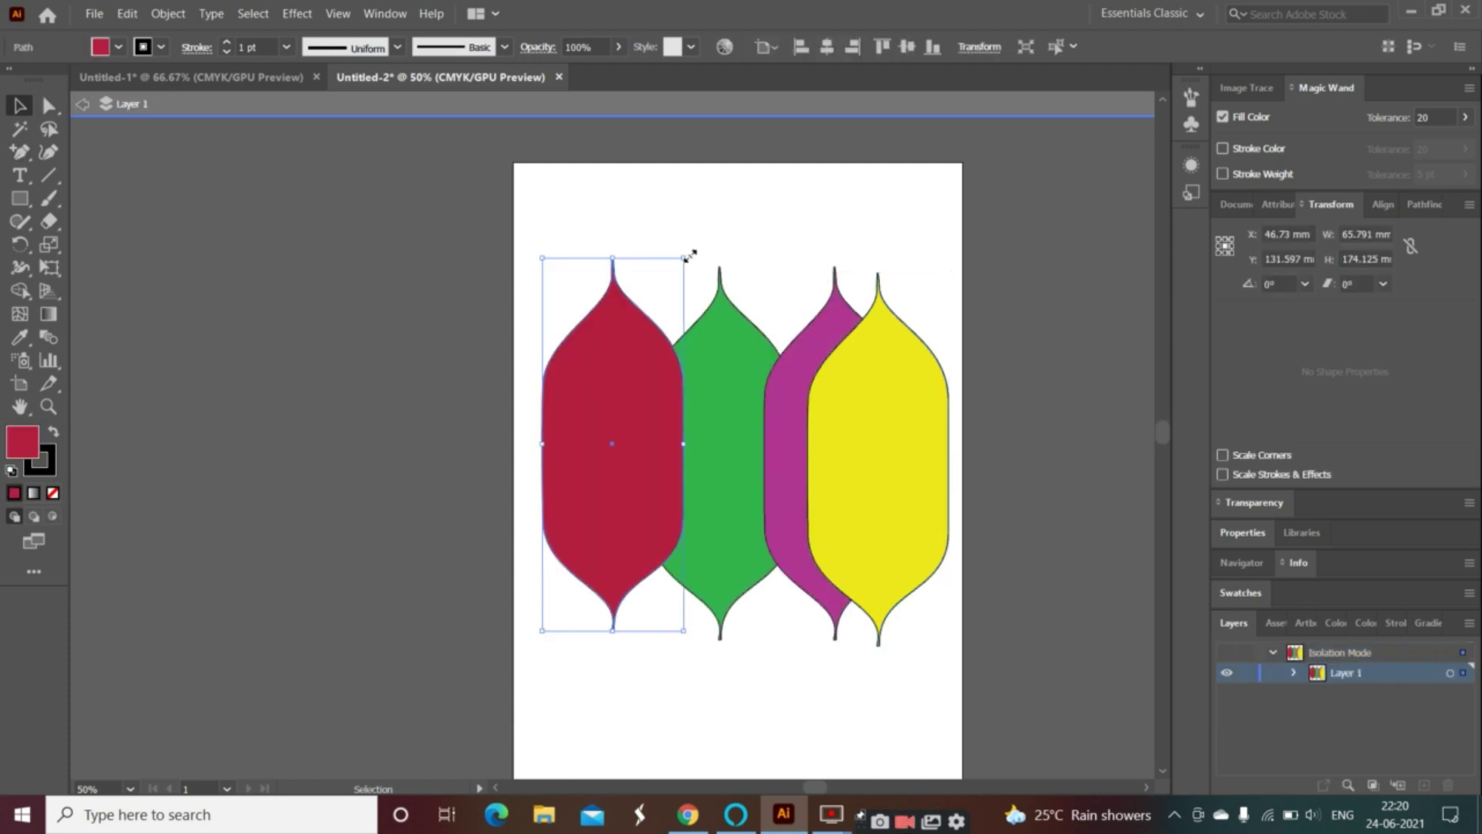
pyautogui.click(526, 433)
# - Park red, green and magenta leaves on the pasteboard; rotate yellow 90° to the artboard top
pyautogui.moveTo(675, 460); pyautogui.dragTo(318, 483)
pyautogui.moveTo(721, 484); pyautogui.dragTo(341, 571)
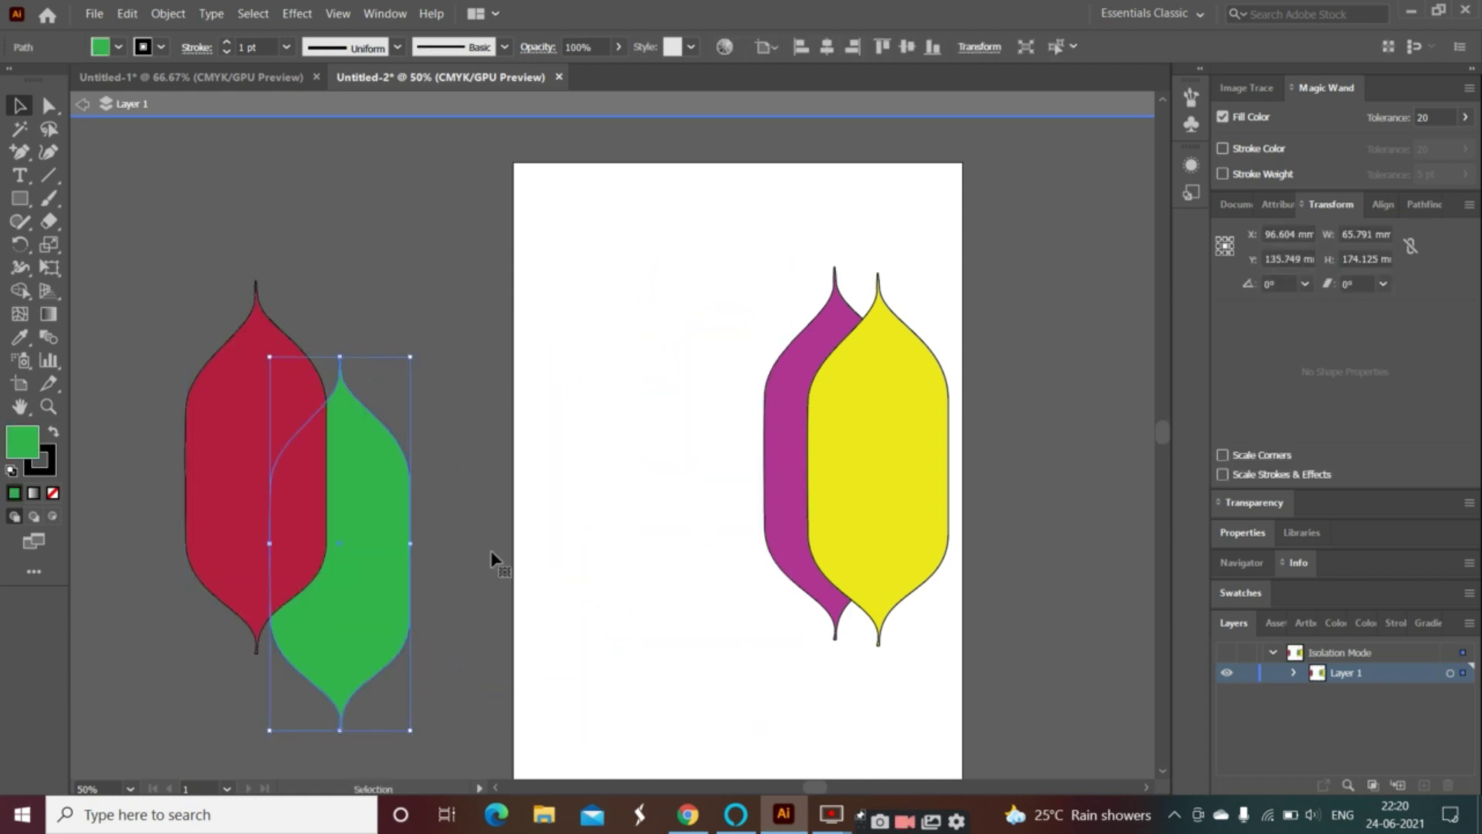
pyautogui.click(796, 510)
pyautogui.moveTo(795, 509); pyautogui.dragTo(236, 448)
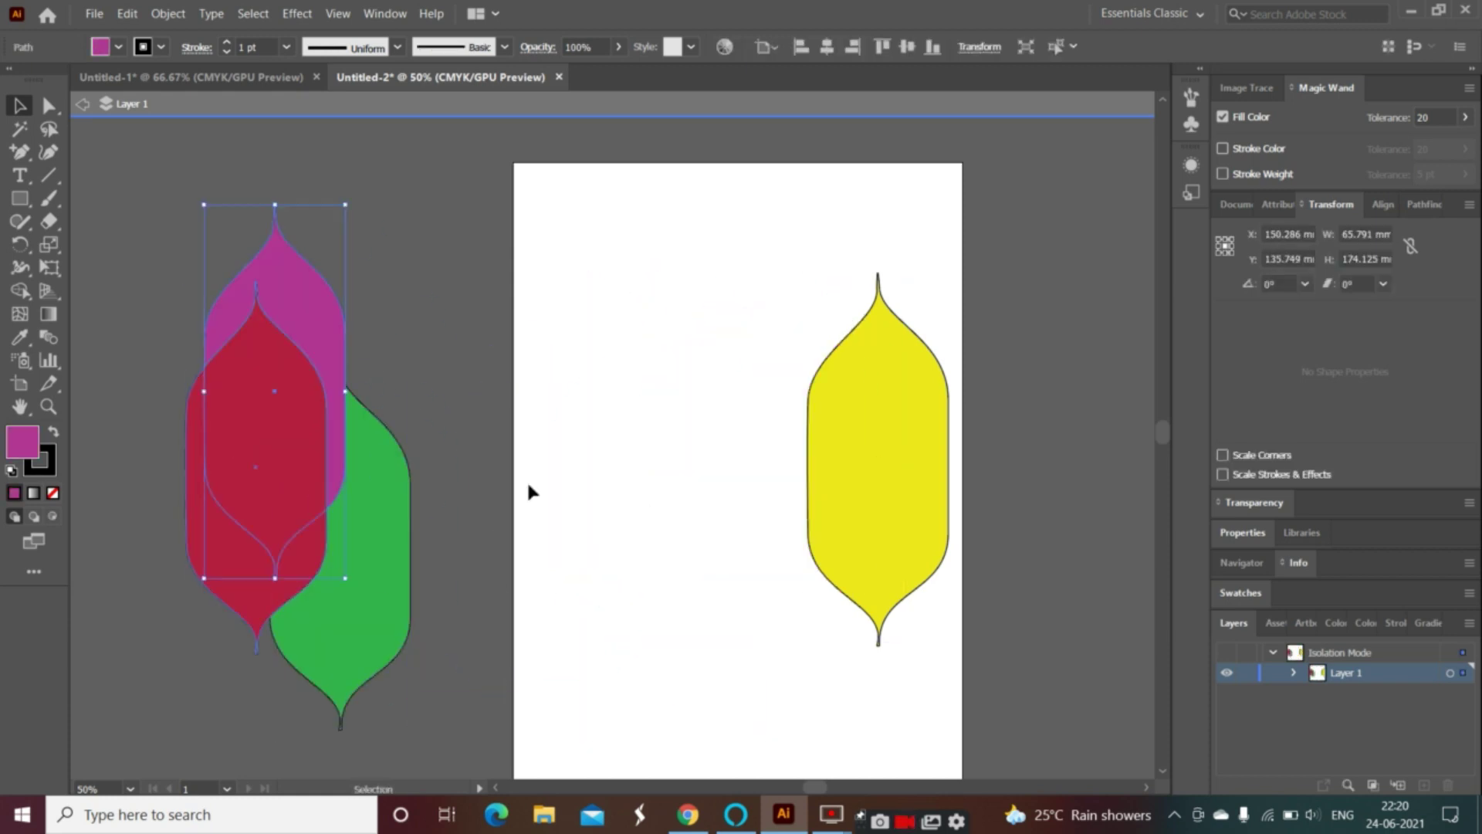
pyautogui.click(894, 497)
pyautogui.moveTo(955, 271)
pyautogui.mouseDown()
pyautogui.moveTo(617, 363)
pyautogui.moveTo(630, 354)
pyautogui.mouseUp()
pyautogui.moveTo(936, 455)
pyautogui.mouseDown()
pyautogui.moveTo(820, 283)
pyautogui.moveTo(793, 284)
pyautogui.mouseUp()
# - Rotate the red leaf horizontal, level its tilt and place it under yellow
pyautogui.click(272, 434)
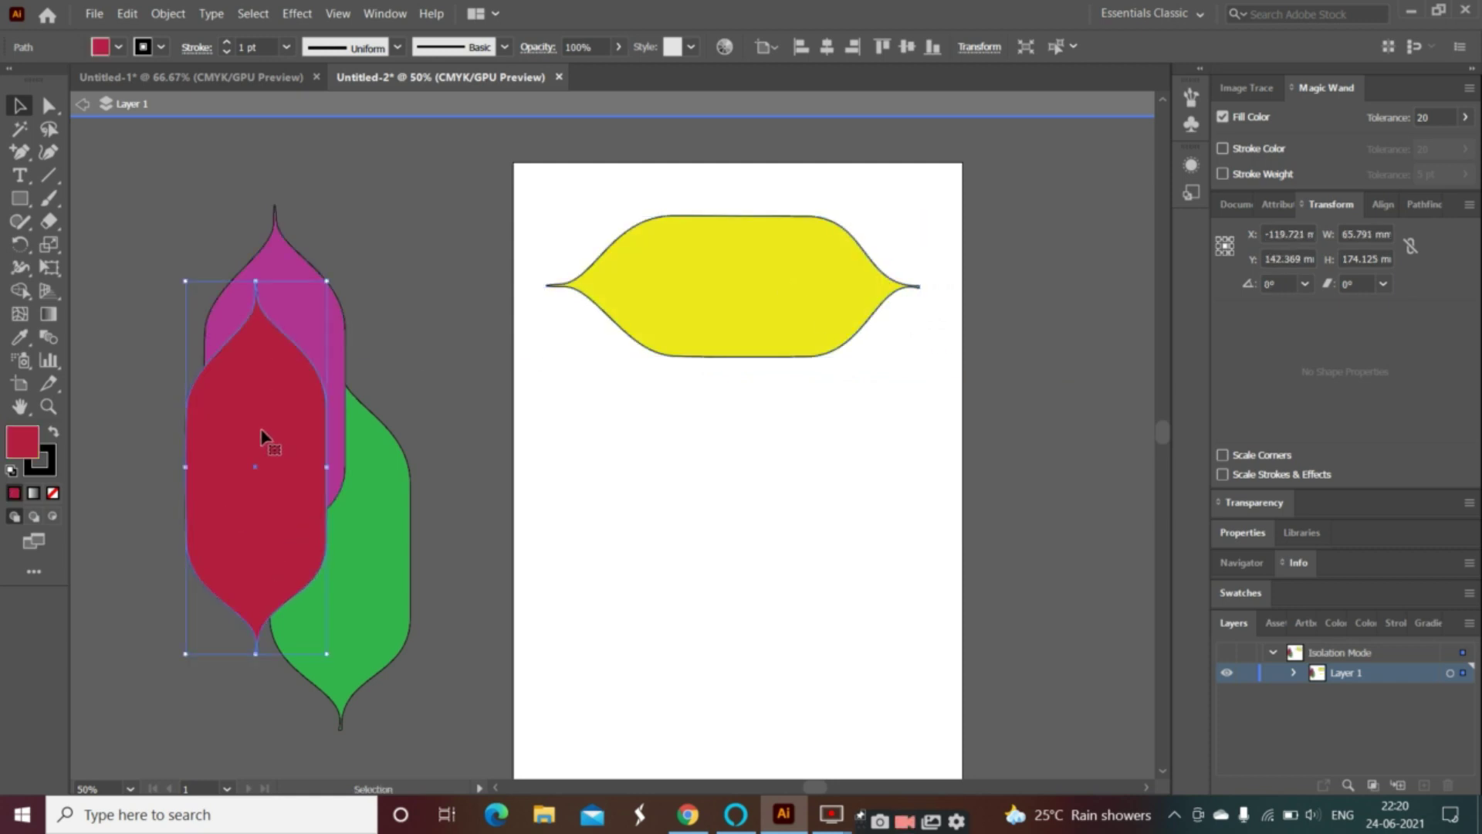
pyautogui.moveTo(262, 437); pyautogui.dragTo(730, 513)
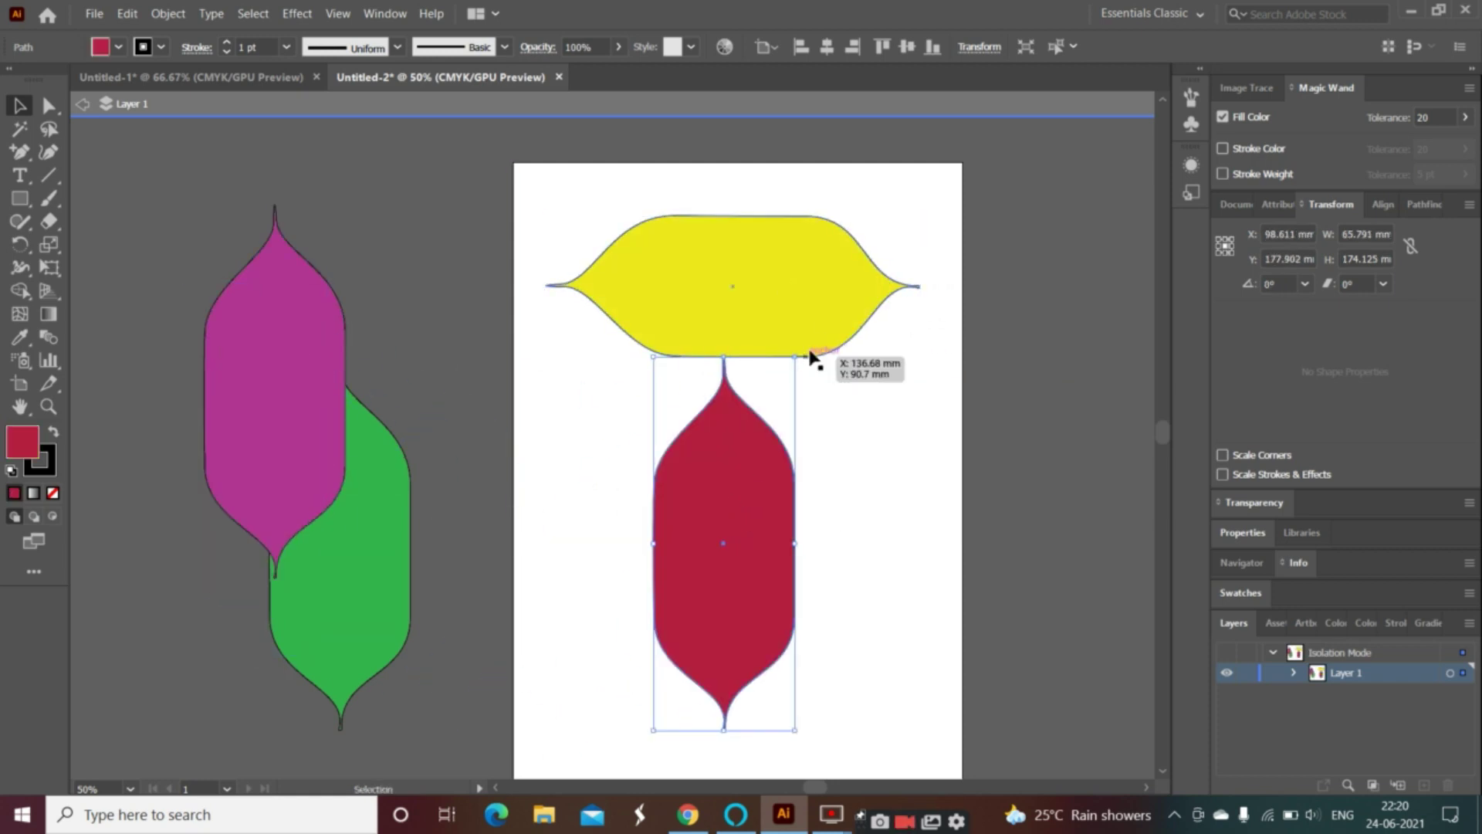
pyautogui.moveTo(801, 349); pyautogui.dragTo(859, 603)
pyautogui.moveTo(742, 553); pyautogui.dragTo(760, 428)
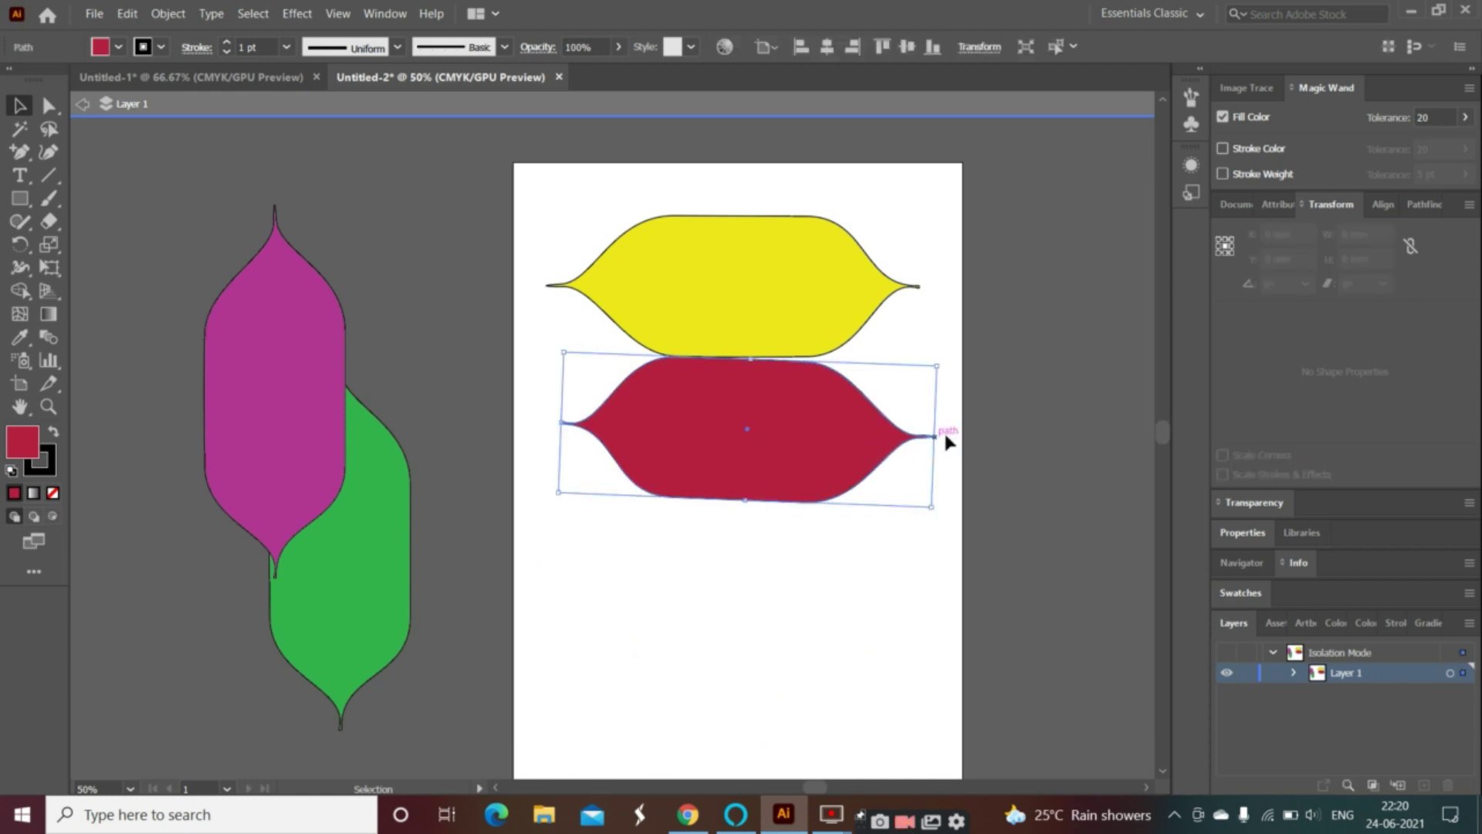
pyautogui.press('Escape')
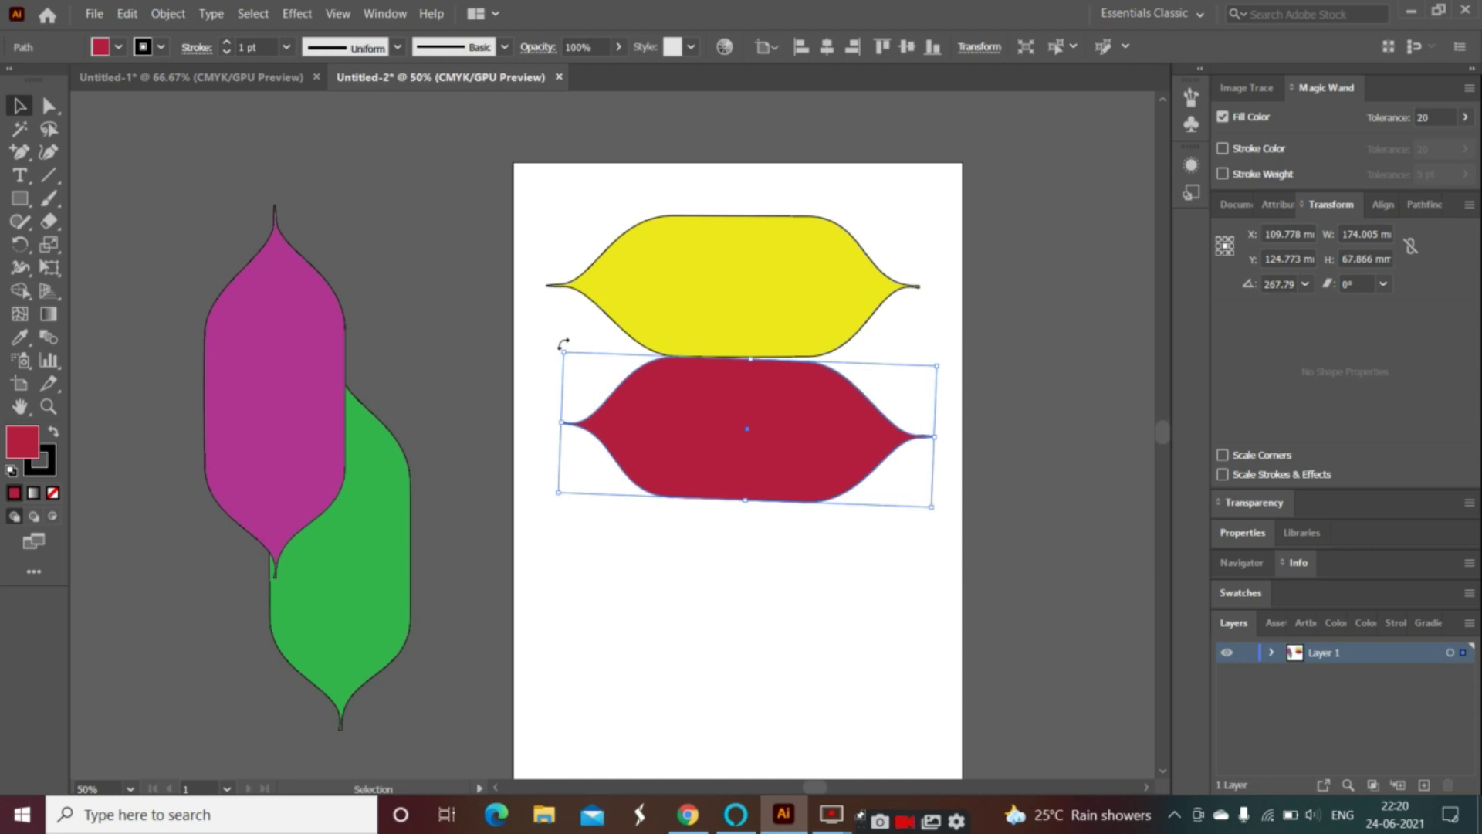
pyautogui.moveTo(564, 343); pyautogui.dragTo(550, 356)
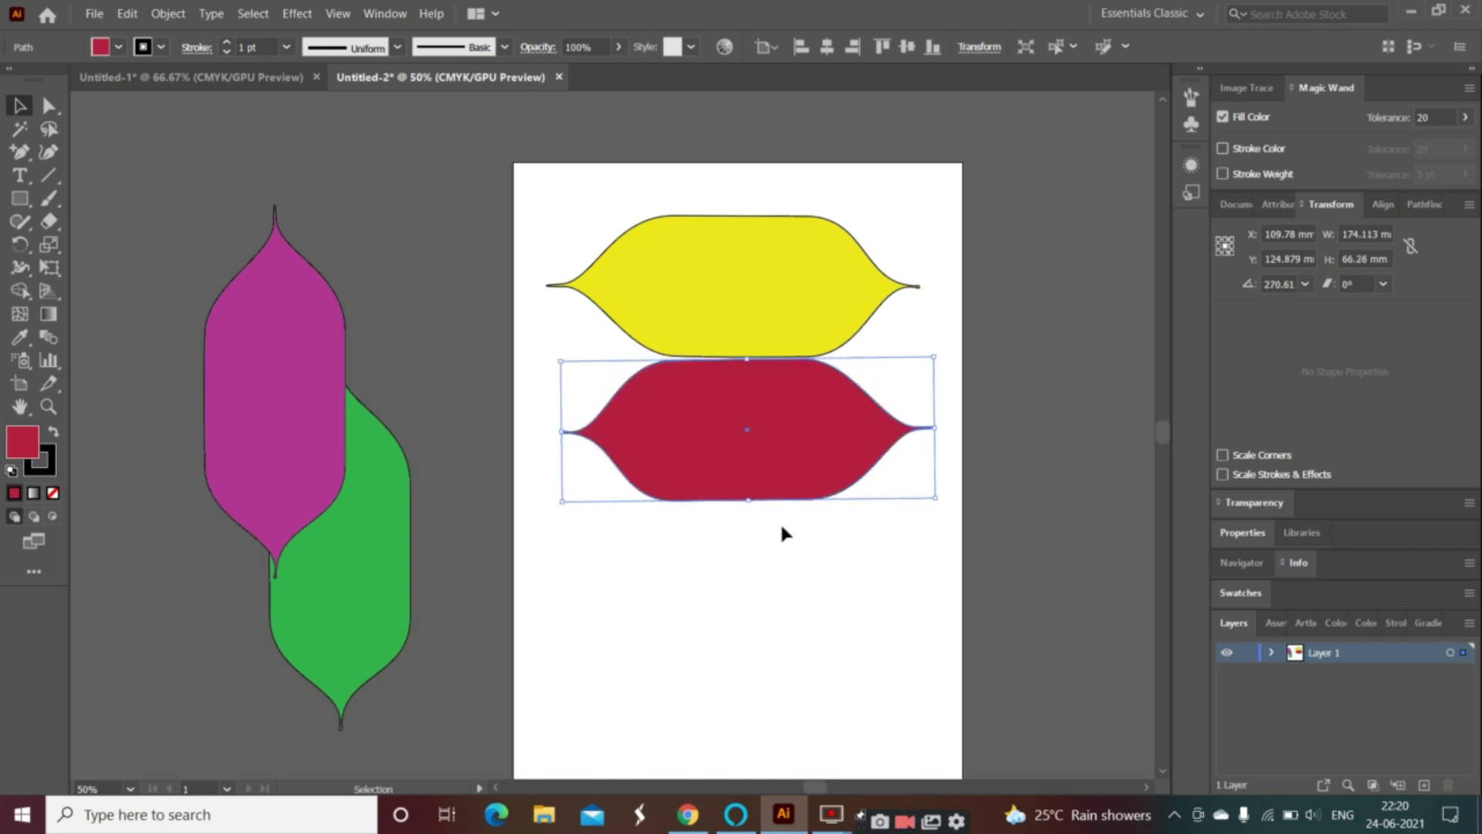
pyautogui.moveTo(938, 502); pyautogui.dragTo(936, 505)
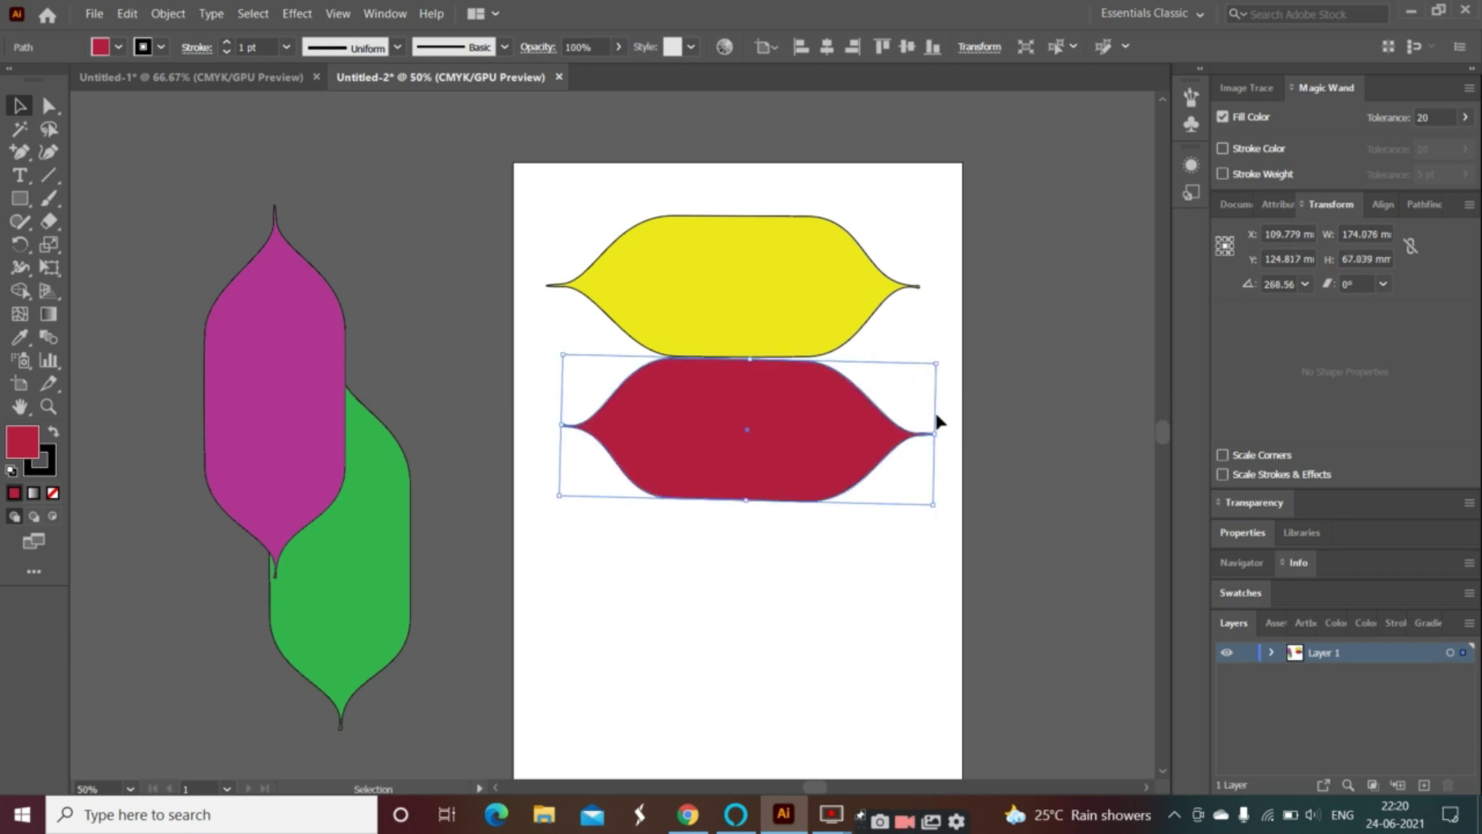
pyautogui.moveTo(944, 362); pyautogui.dragTo(943, 357)
pyautogui.moveTo(830, 450); pyautogui.dragTo(829, 444)
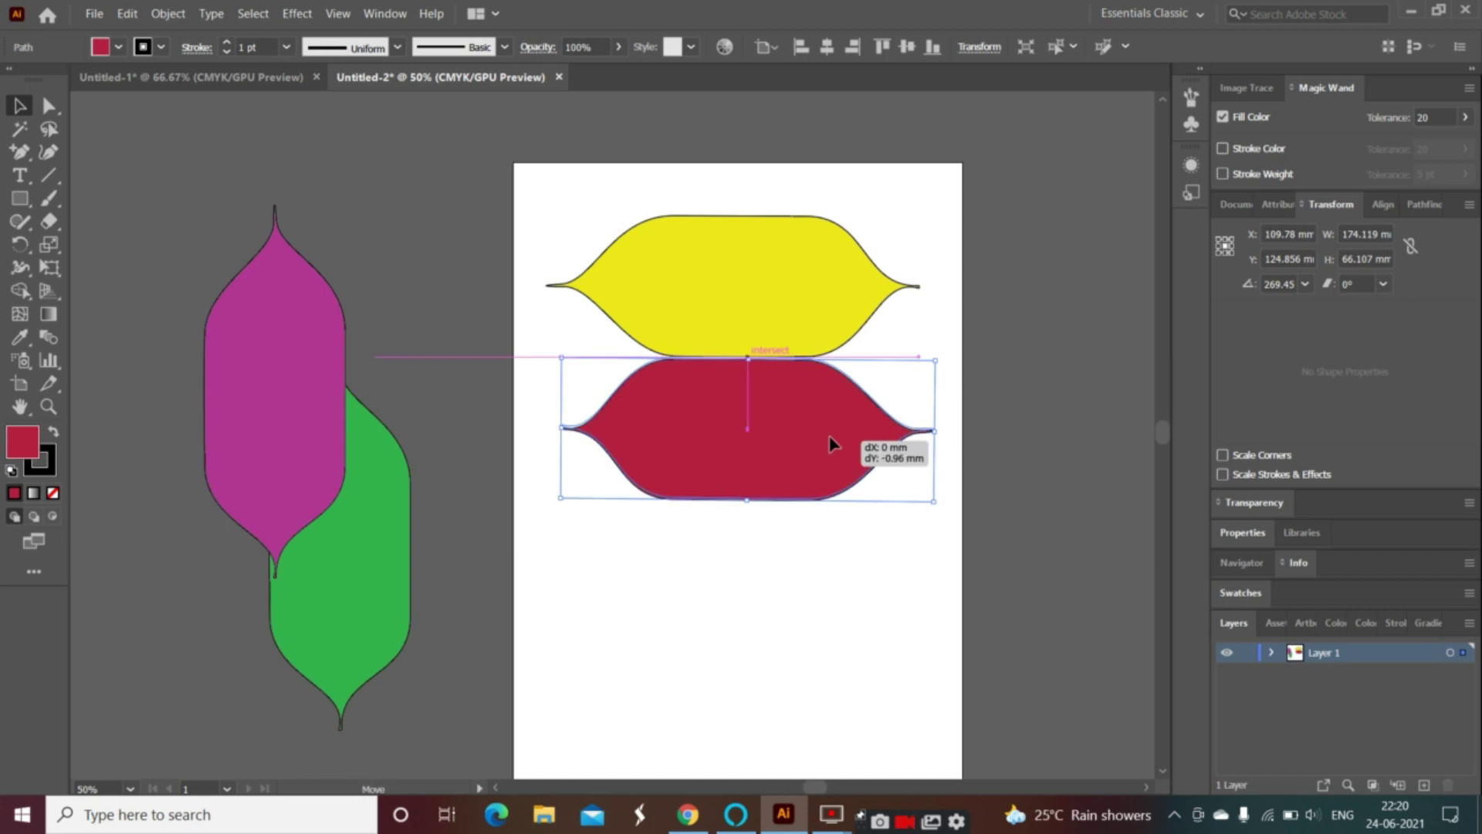
# - Rotate magenta horizontal under red, and place the green leaf at the bottom
pyautogui.moveTo(278, 294); pyautogui.dragTo(702, 594)
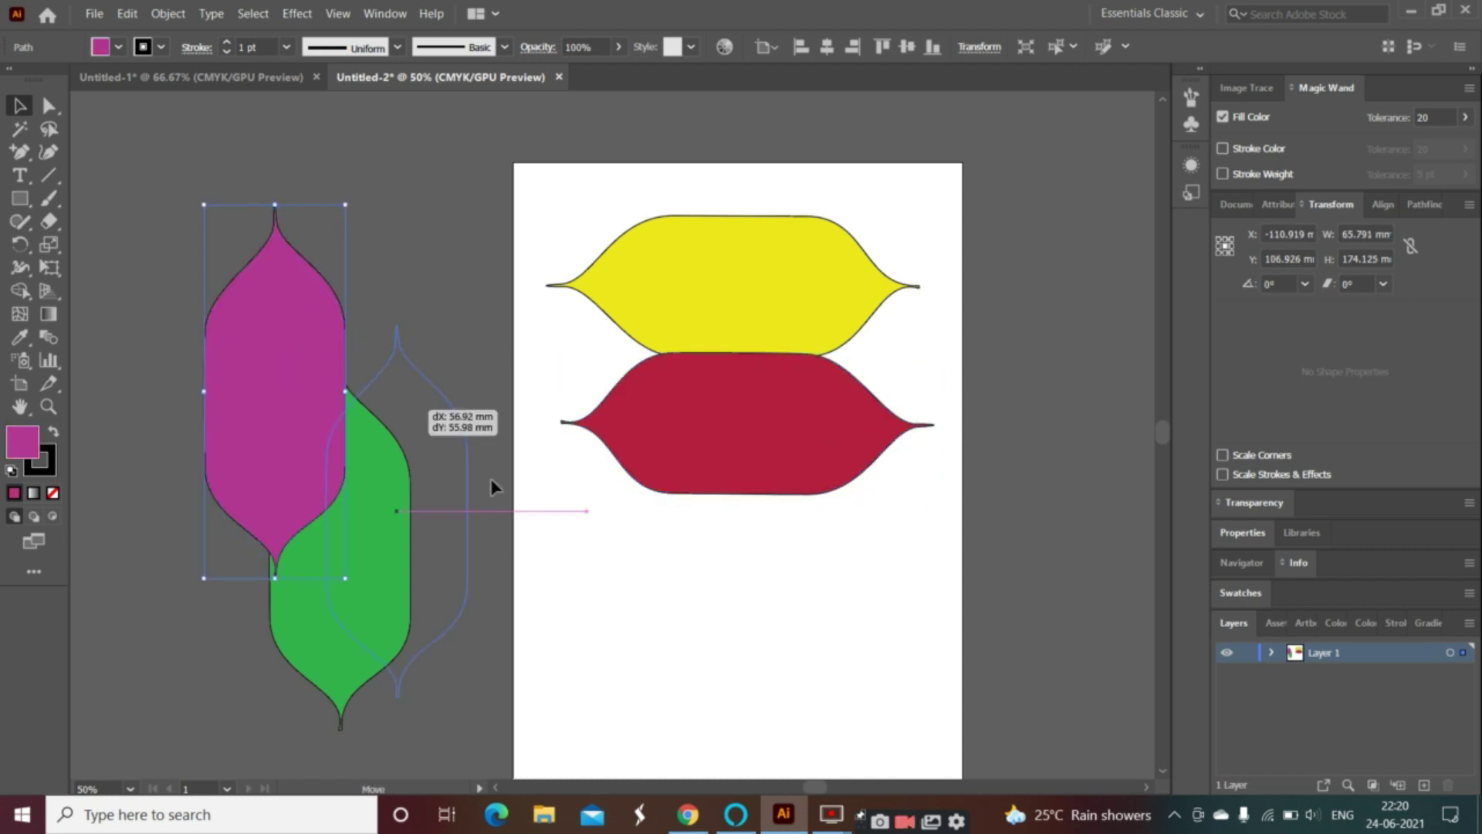
pyautogui.moveTo(775, 507); pyautogui.dragTo(841, 748)
pyautogui.moveTo(704, 696); pyautogui.dragTo(767, 579)
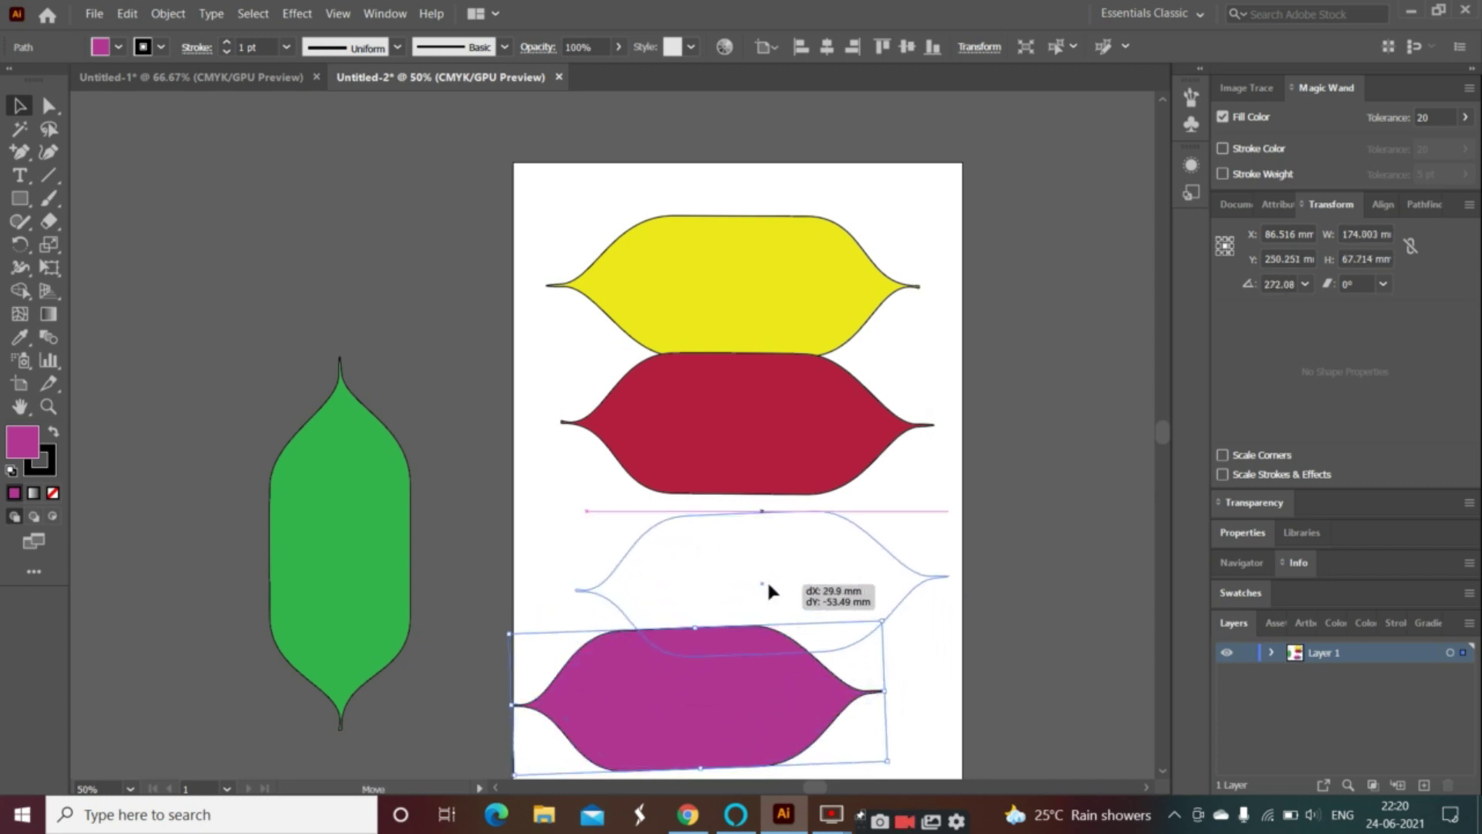
pyautogui.moveTo(780, 711); pyautogui.dragTo(830, 699)
pyautogui.click(965, 516)
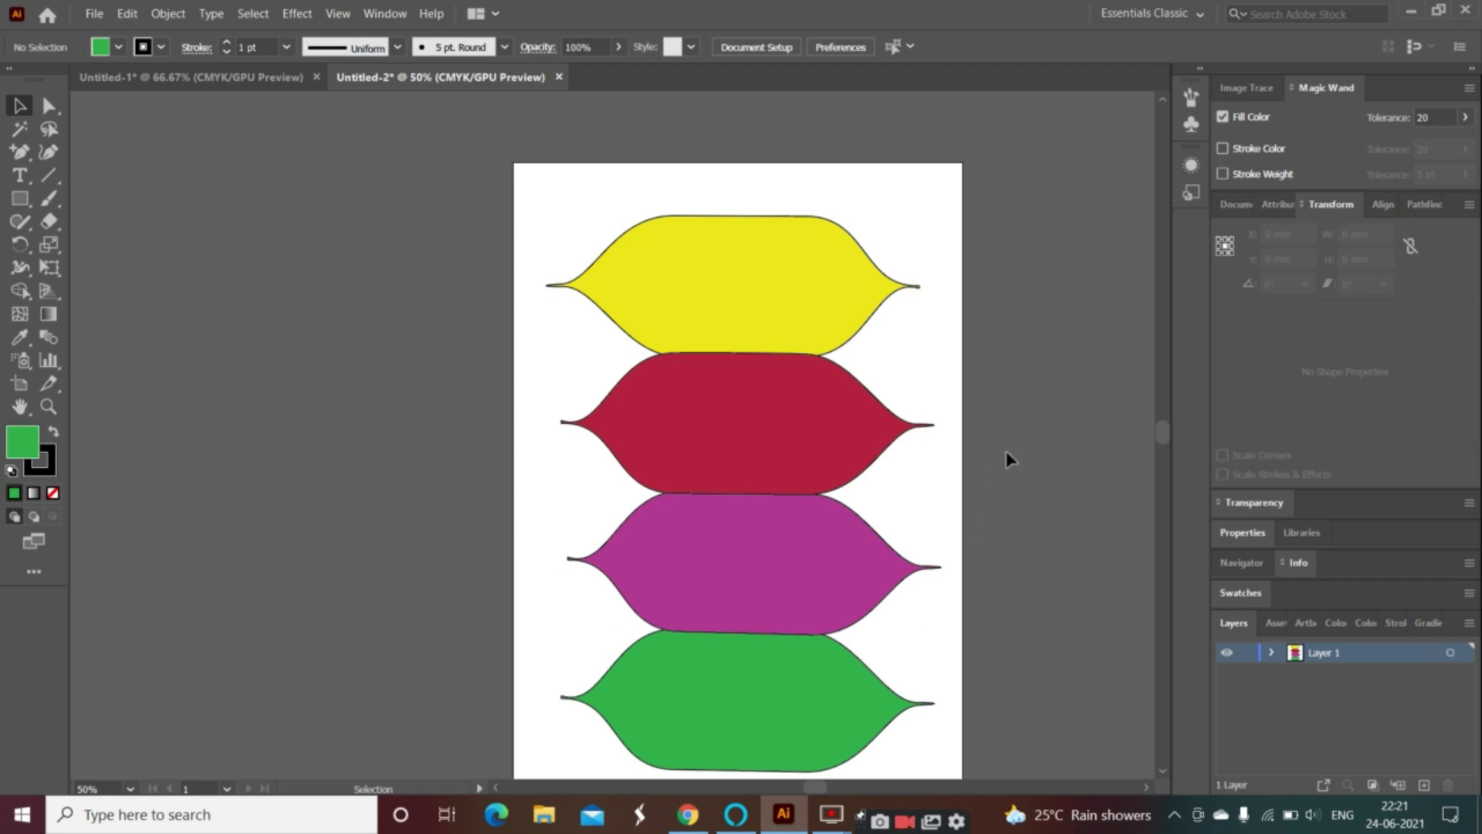
# - Select the green, magenta, red and yellow leaves one by one, then clear the selection
pyautogui.click(784, 675)
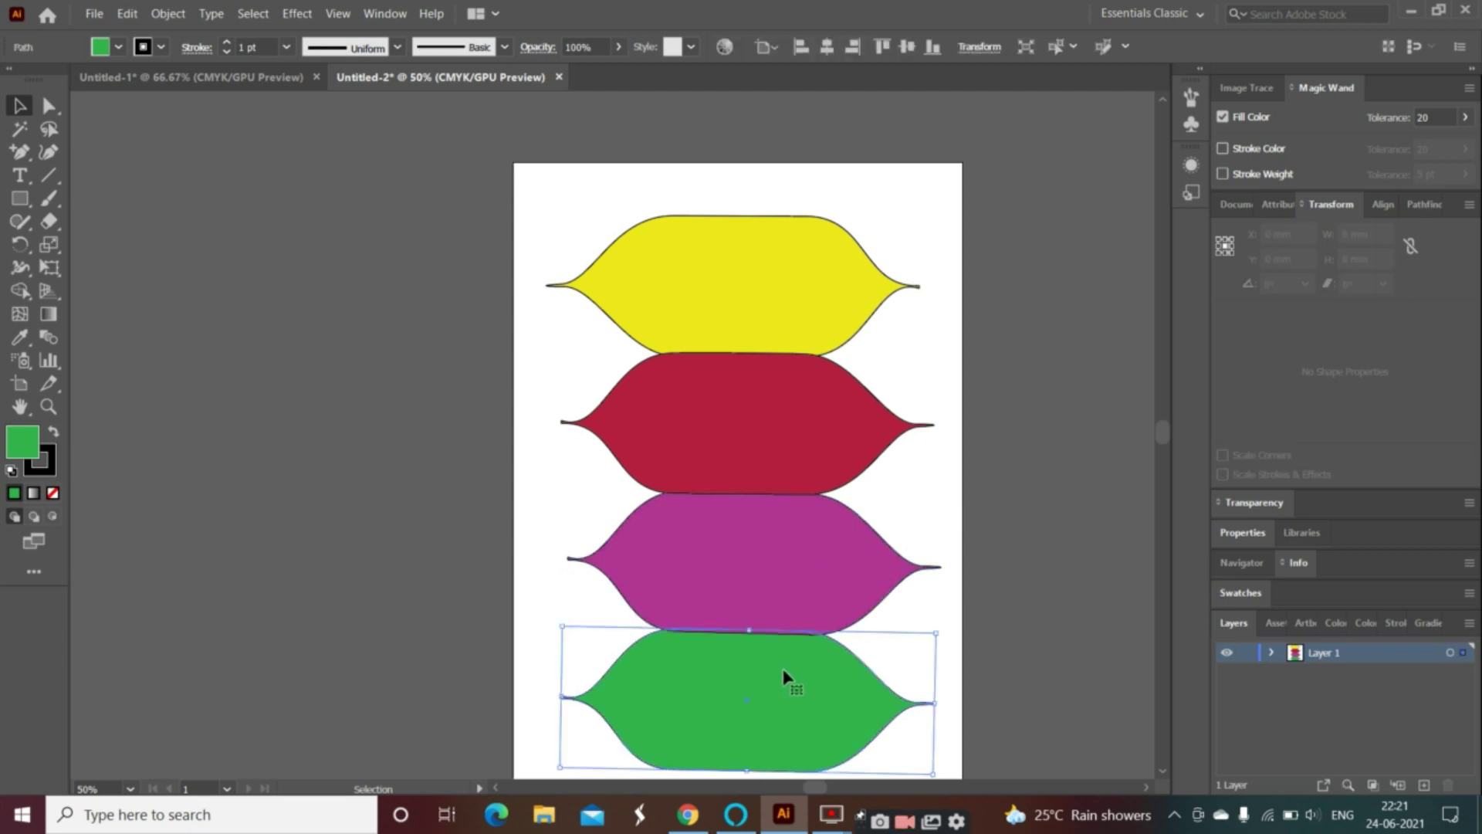
pyautogui.click(795, 583)
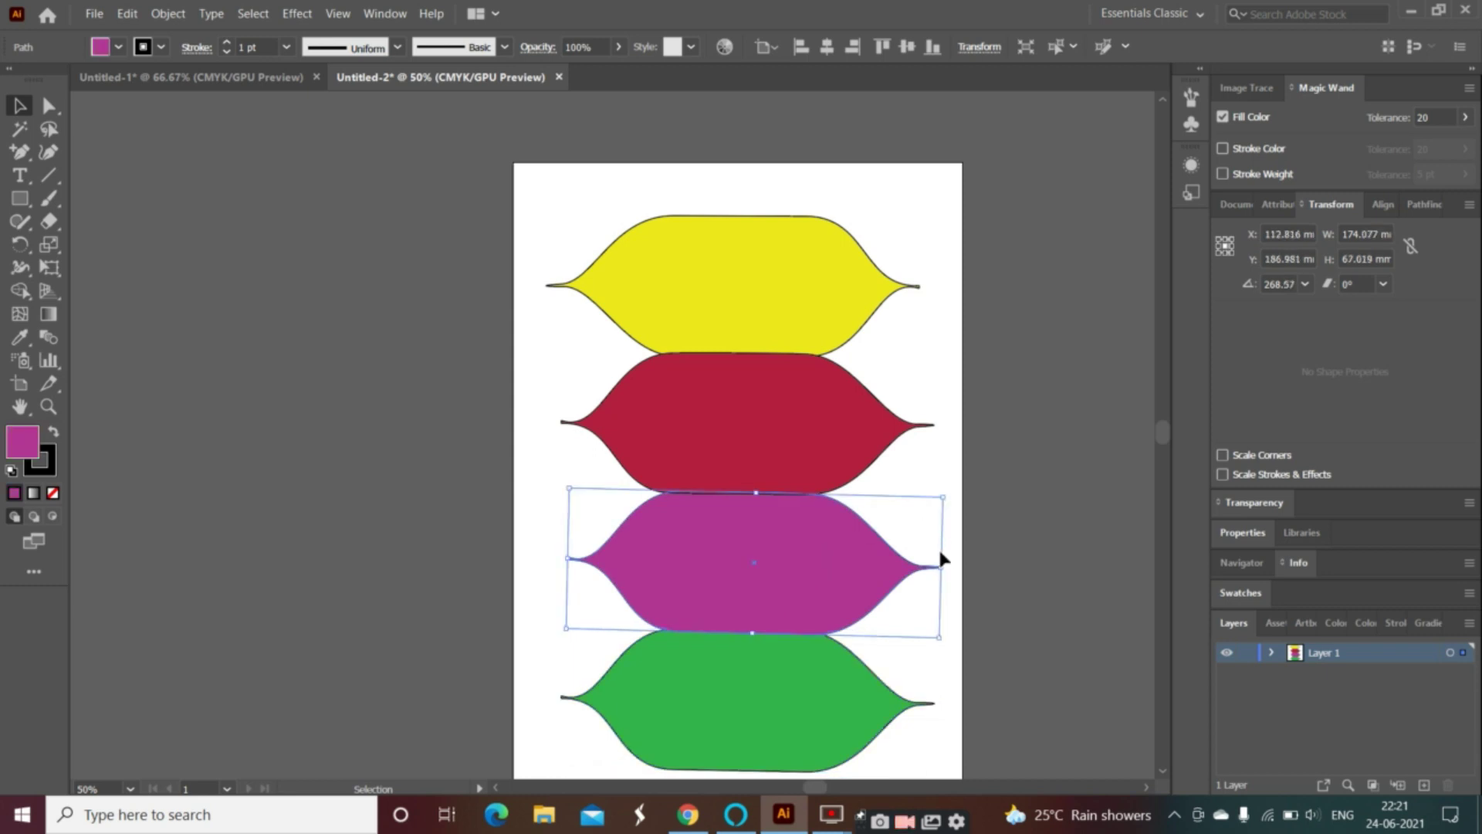
pyautogui.click(776, 385)
pyautogui.click(780, 318)
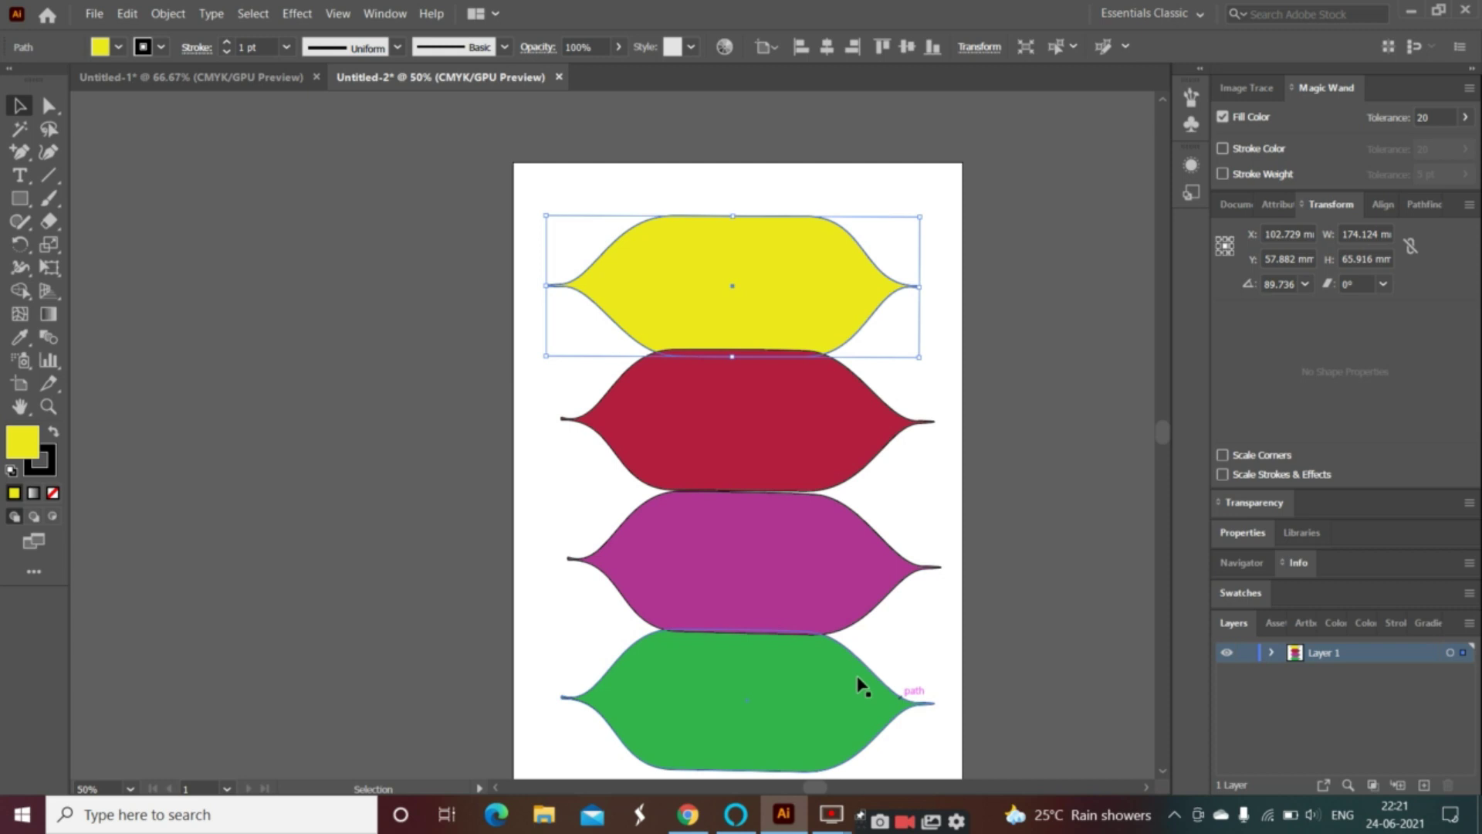
pyautogui.scroll(-1, 360, 326)
pyautogui.scroll(-2, 360, 326)
pyautogui.scroll(3, 362, 329)
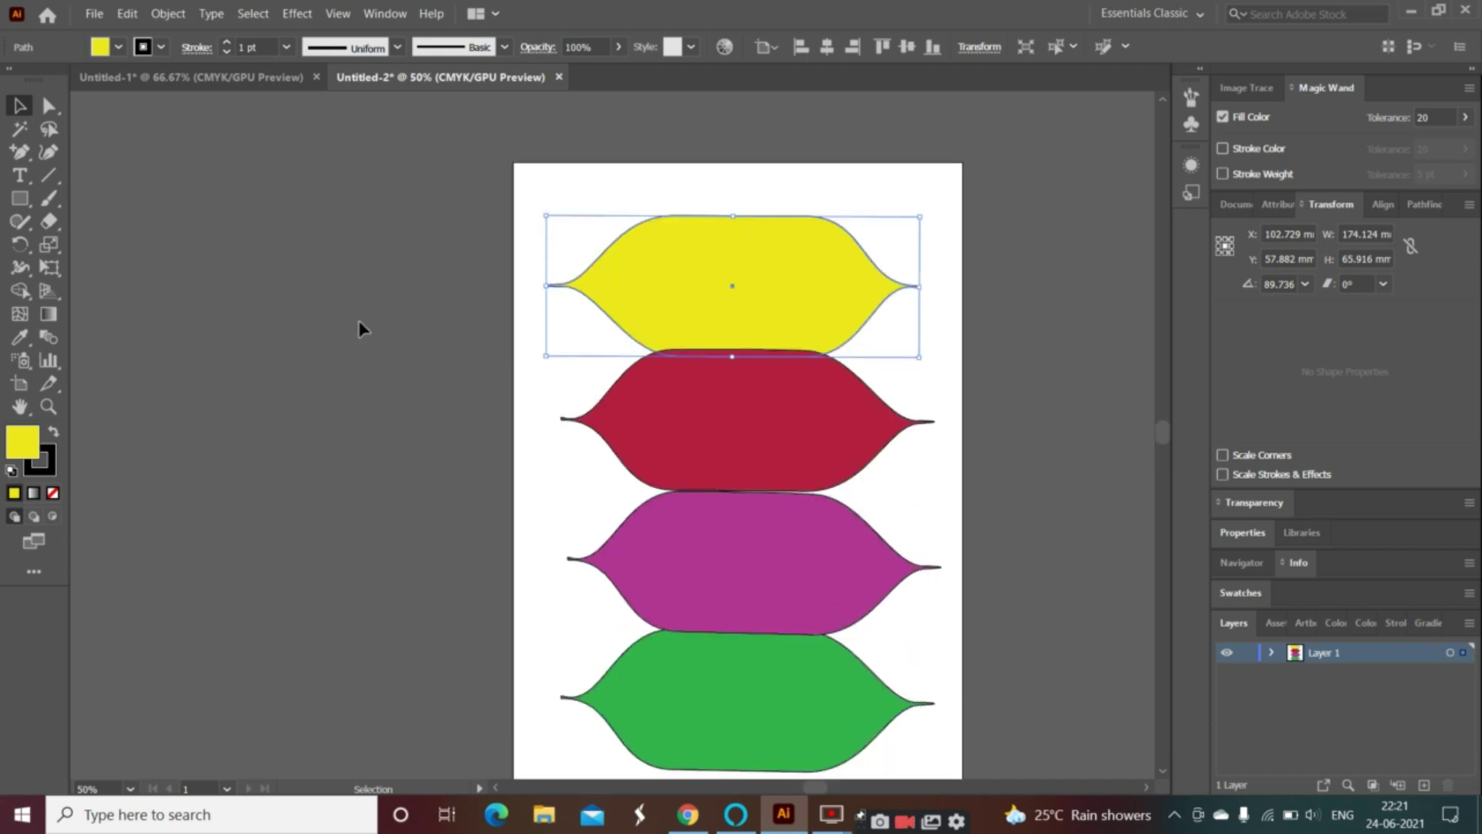
pyautogui.click(542, 186)
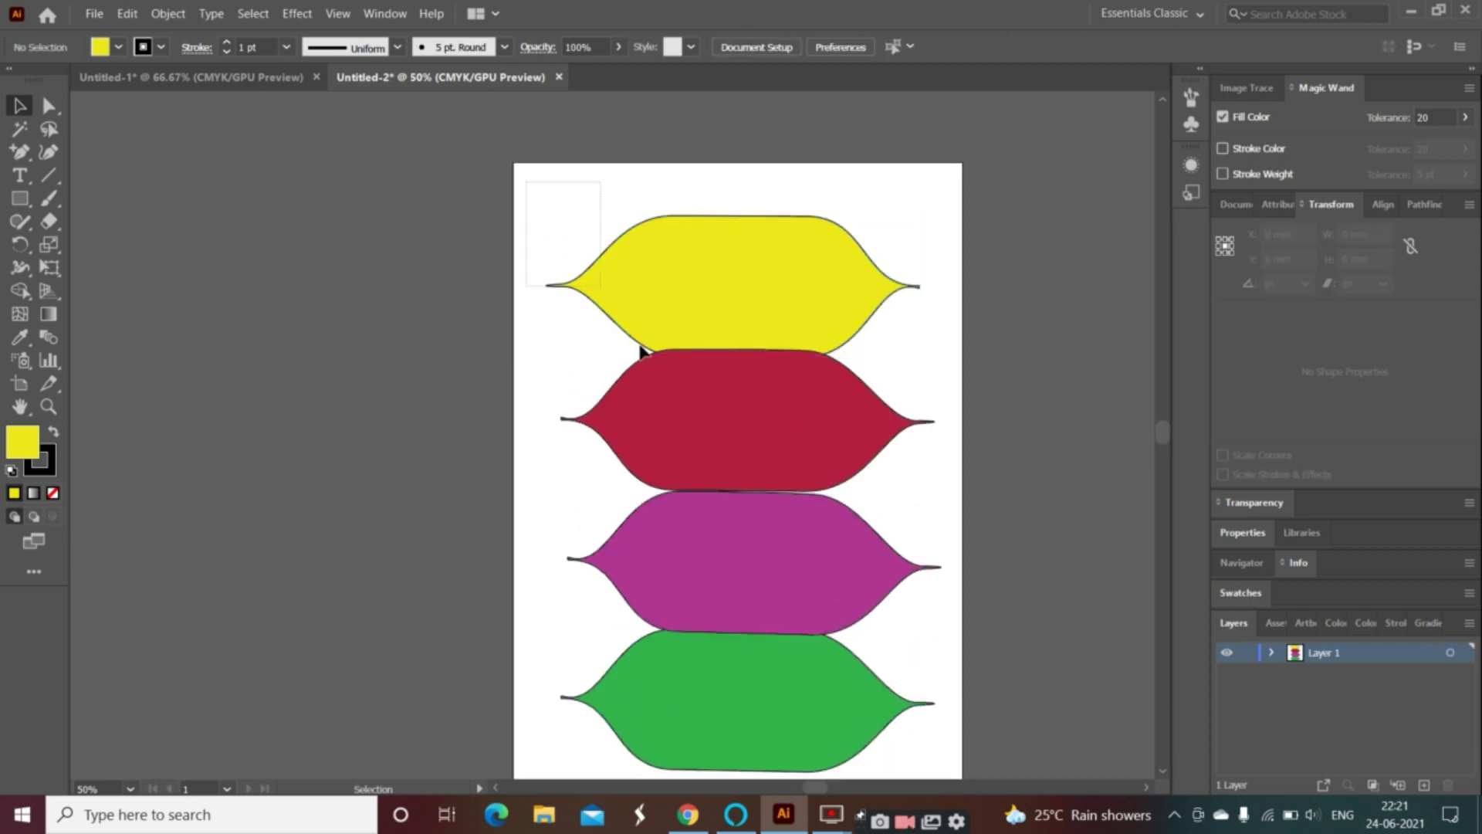
pyautogui.scroll(-1, 641, 345)
pyautogui.scroll(-2, 979, 683)
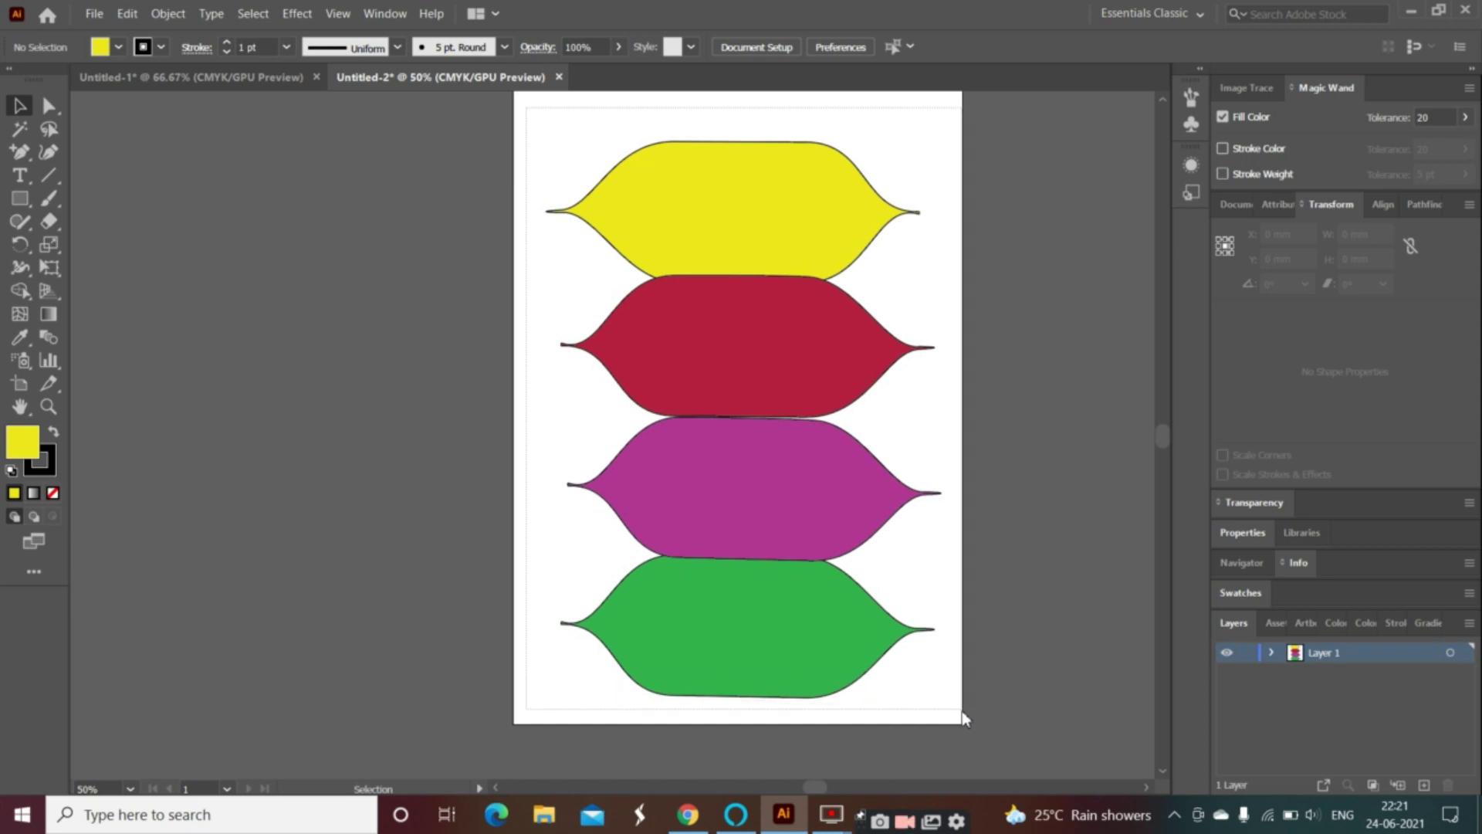
# - Select all four leaves and group them into one object about 184.2 × 259.5 mm
pyautogui.hotkey('ctrl', 'a')
pyautogui.rightClick(761, 292)
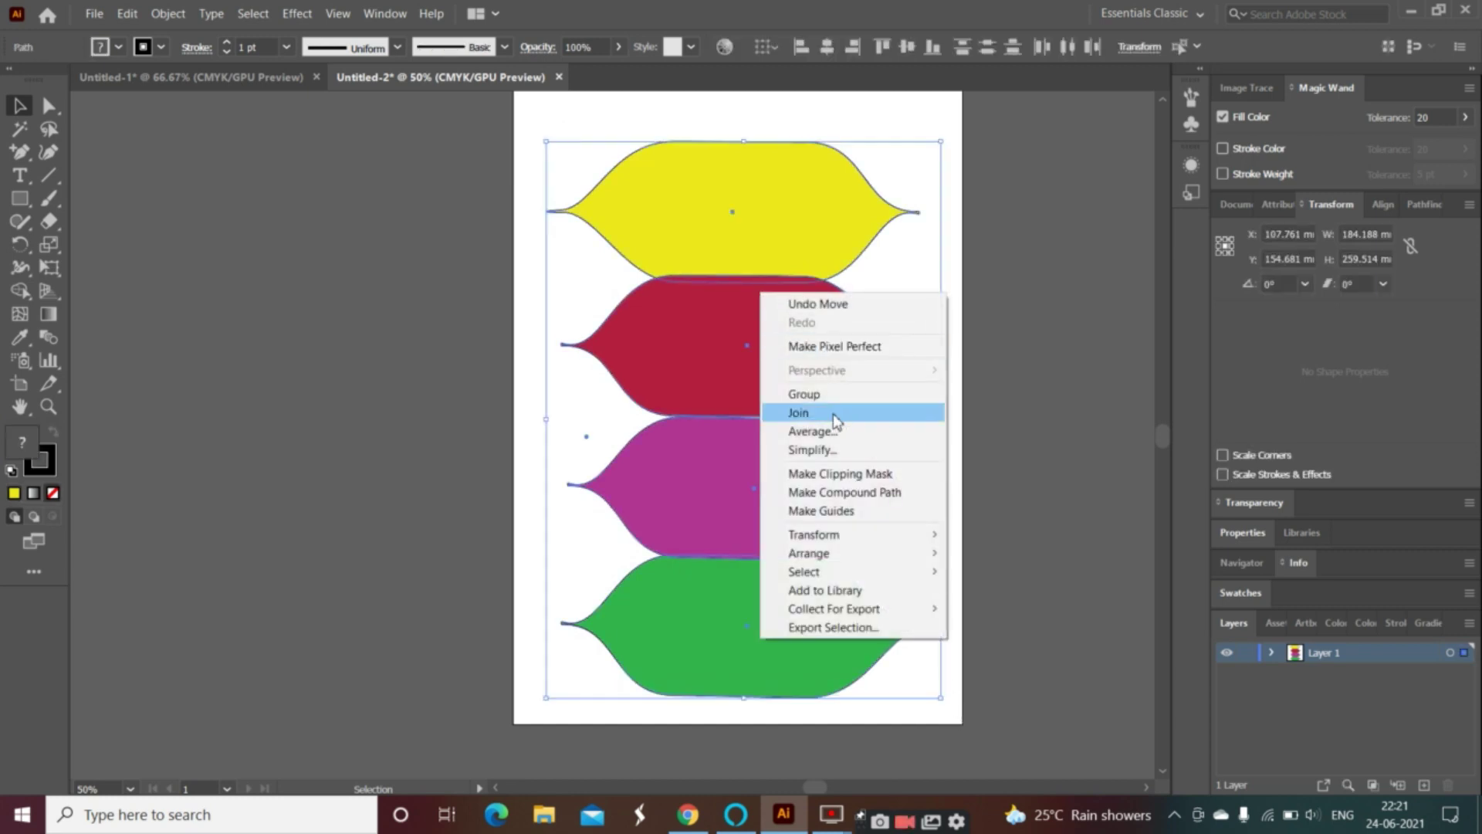
pyautogui.click(830, 394)
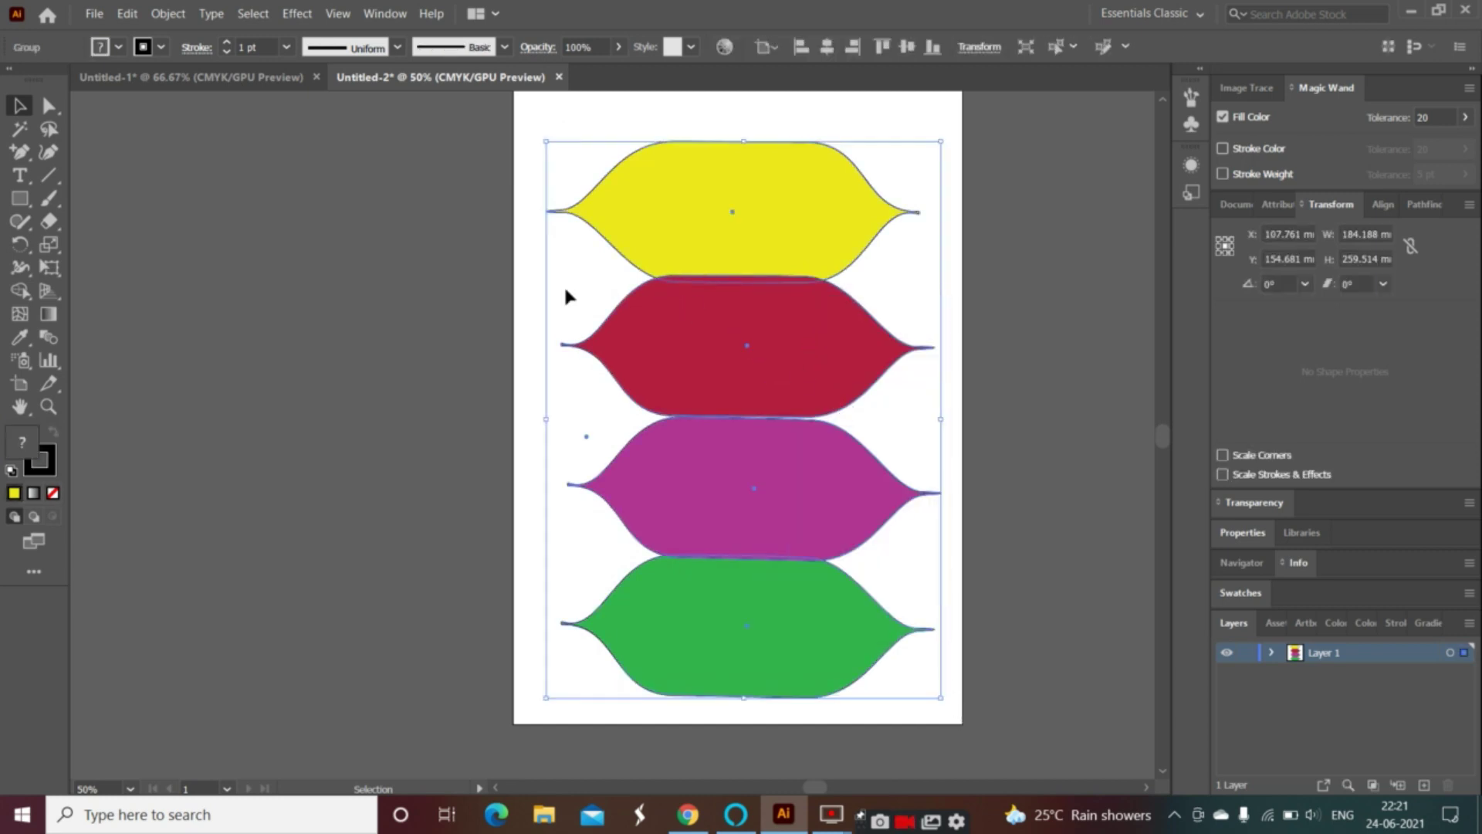